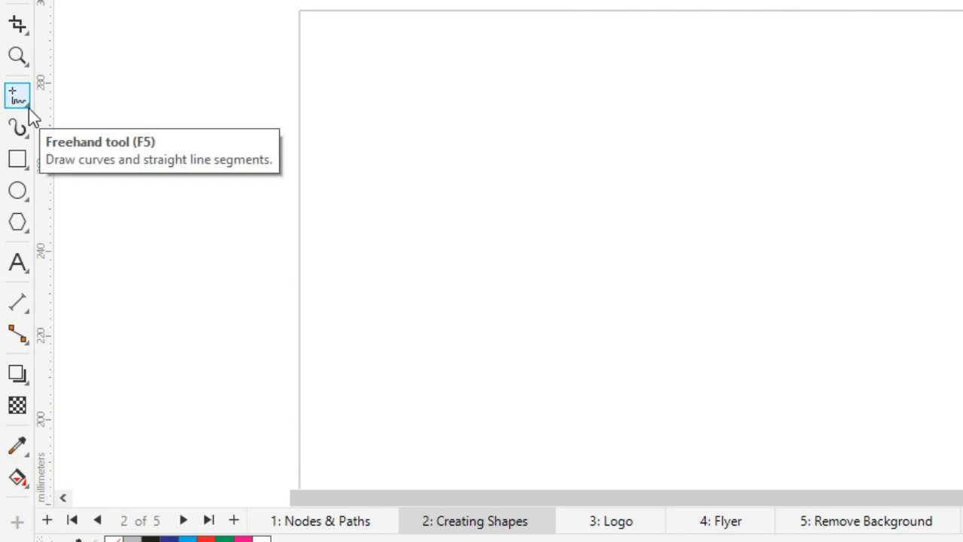
Draw a straight open line about 123 mm long near the top of the page with the Pen tool
click(30, 113)
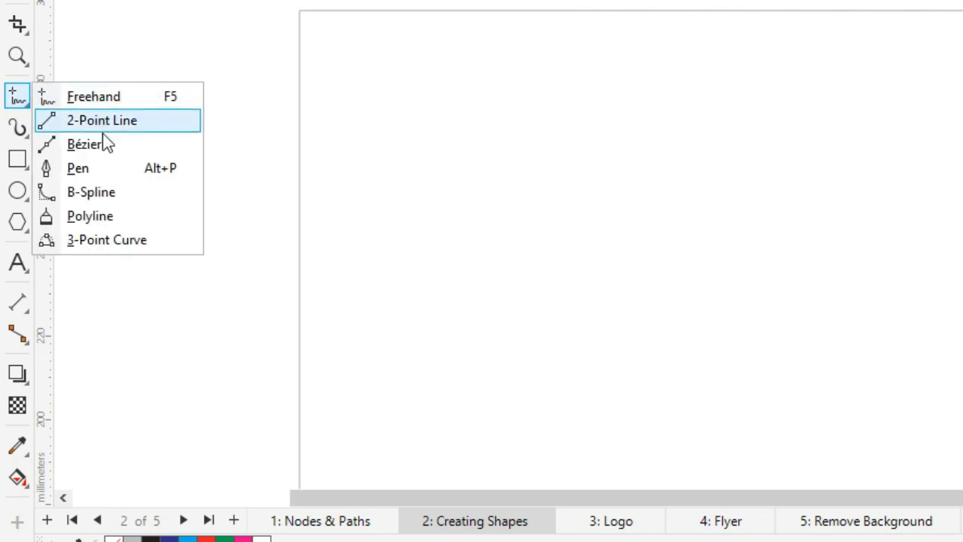
click(138, 172)
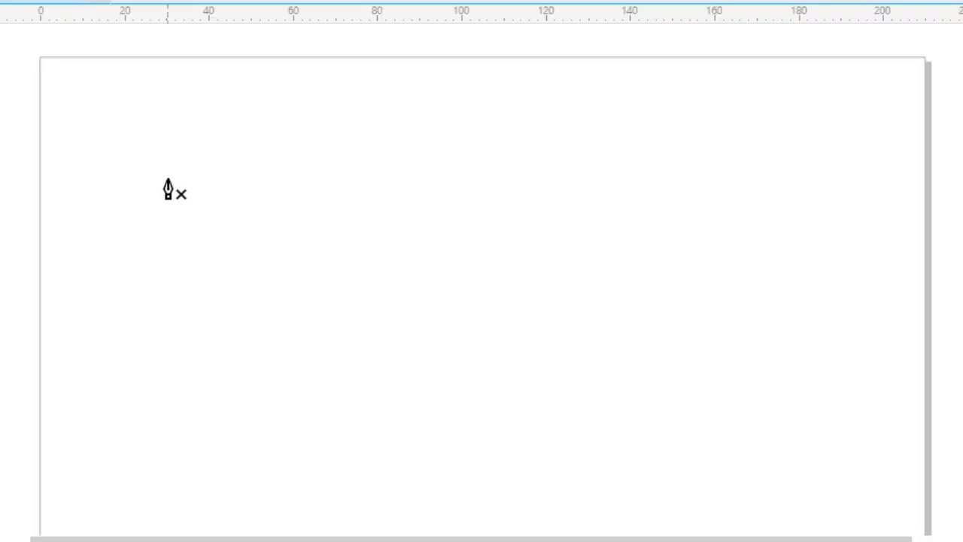
click(107, 150)
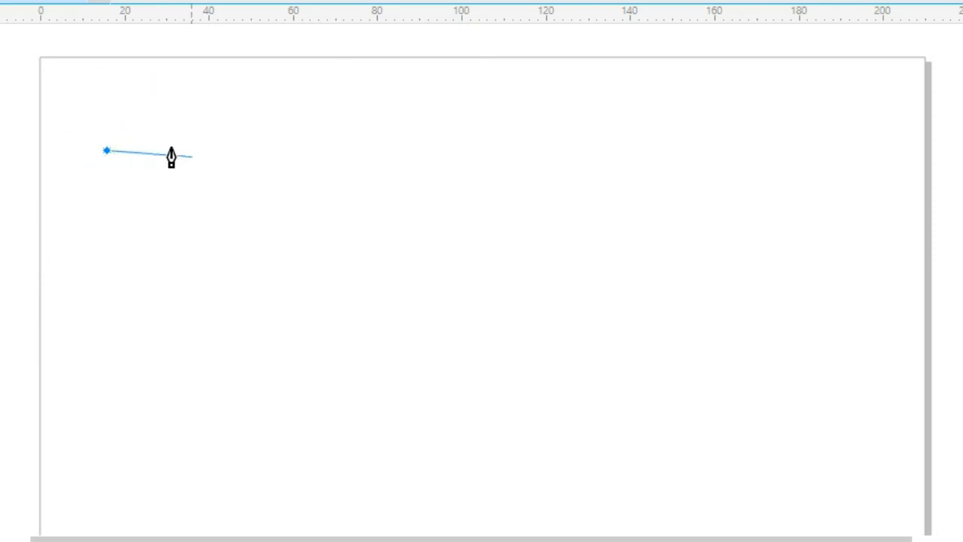
click(624, 146)
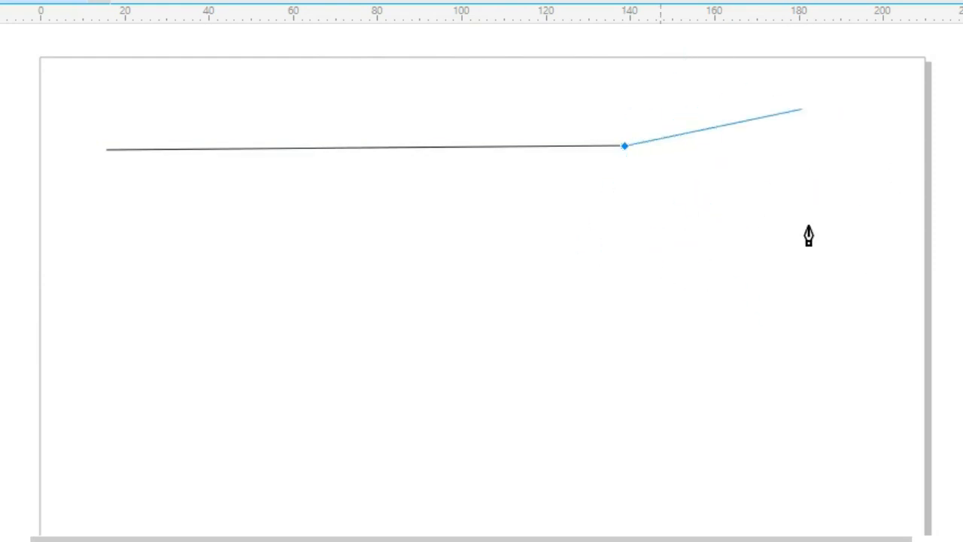
key(Return)
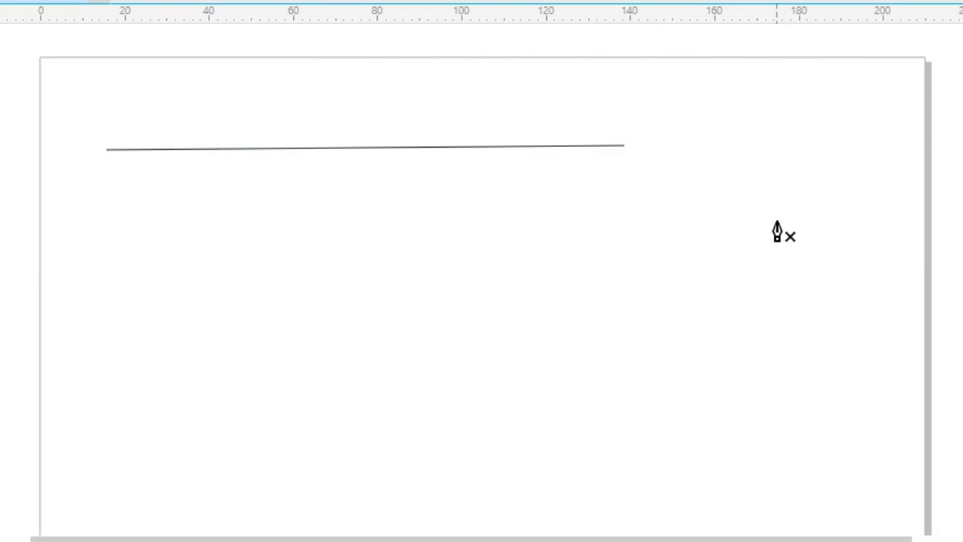
Draw a second, perfectly horizontal line about 124 mm long below the first line with the Pen tool
click(112, 244)
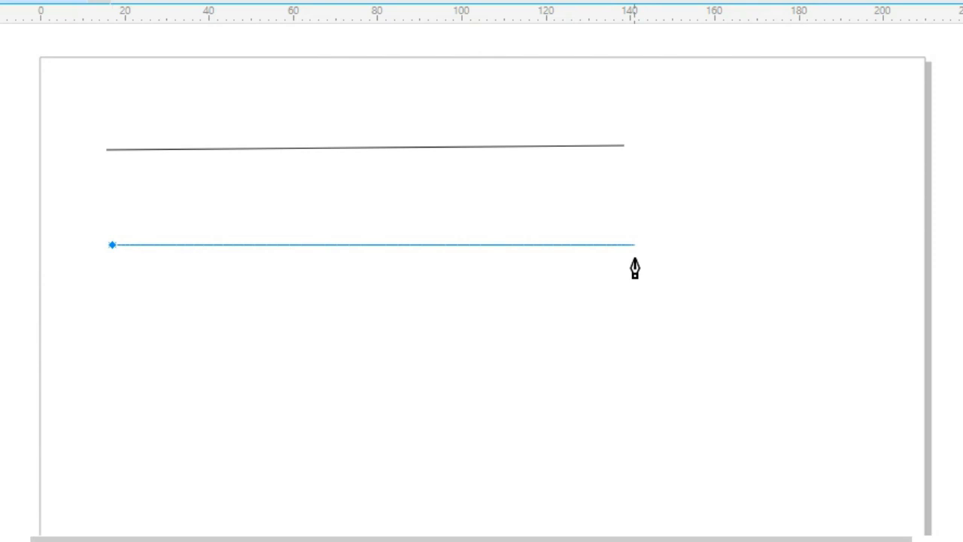
click(635, 245)
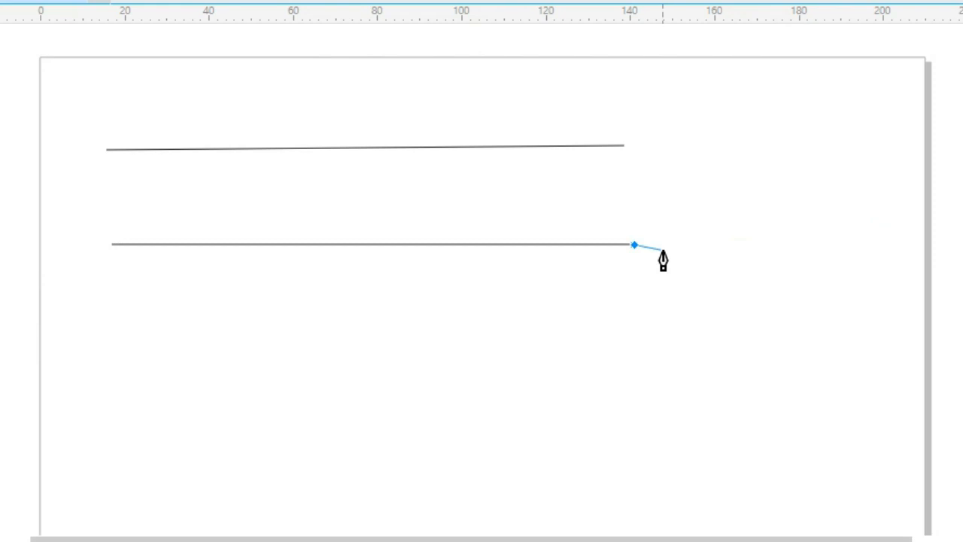
key(Escape)
Draw a third horizontal line about 138 mm long below the other two and delete it
click(118, 349)
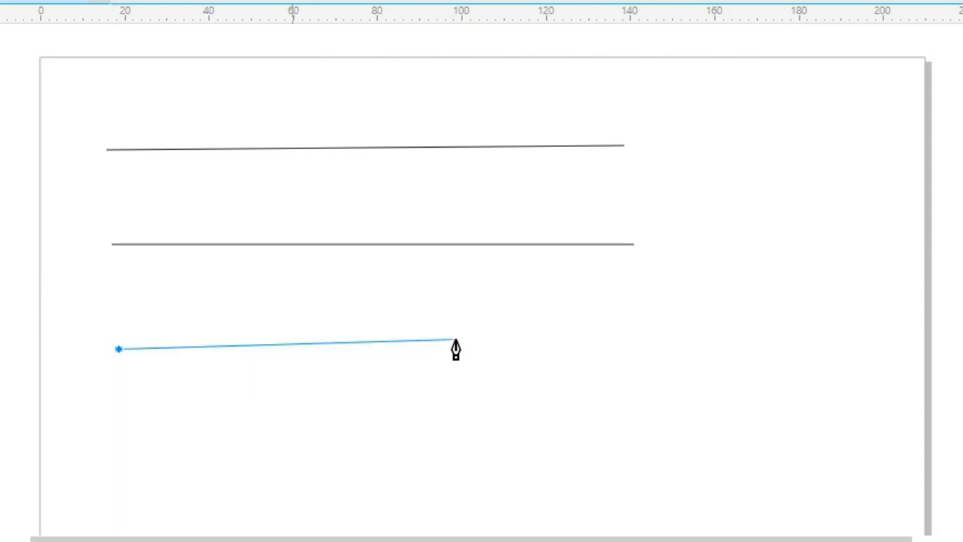
click(701, 349)
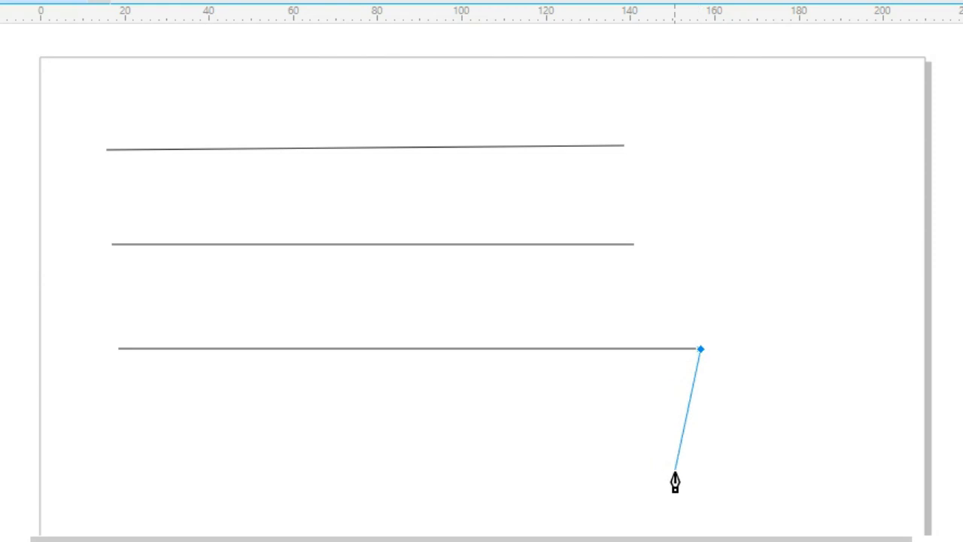
key(Escape)
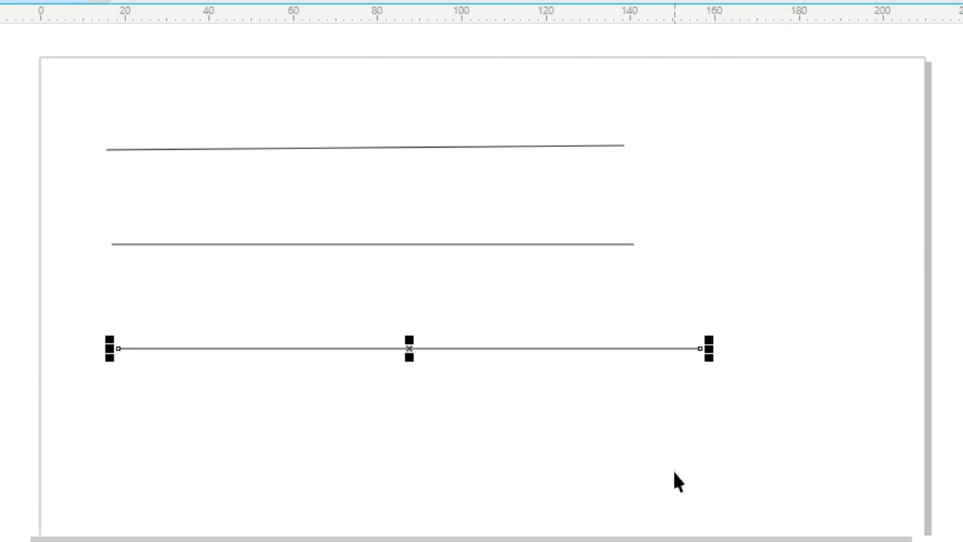
click(674, 471)
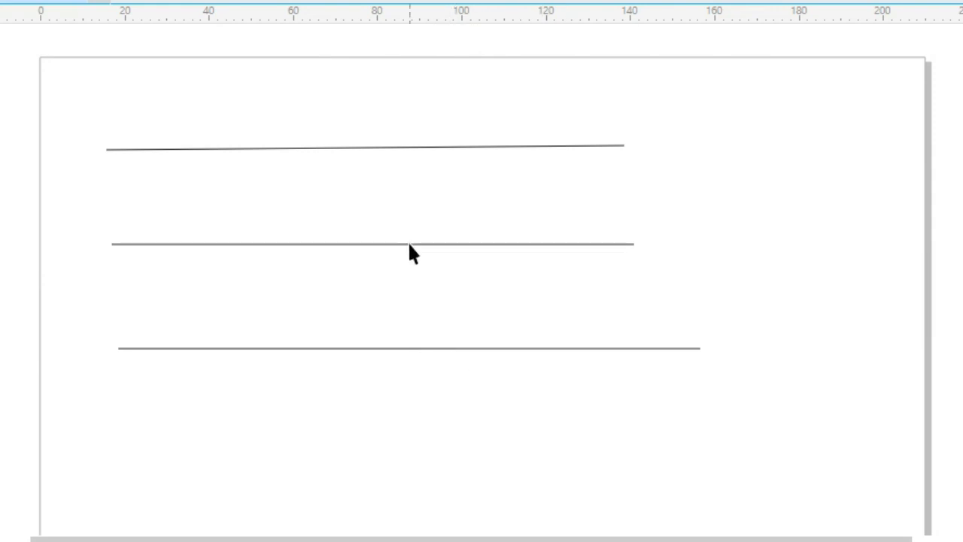
click(452, 349)
key(Delete)
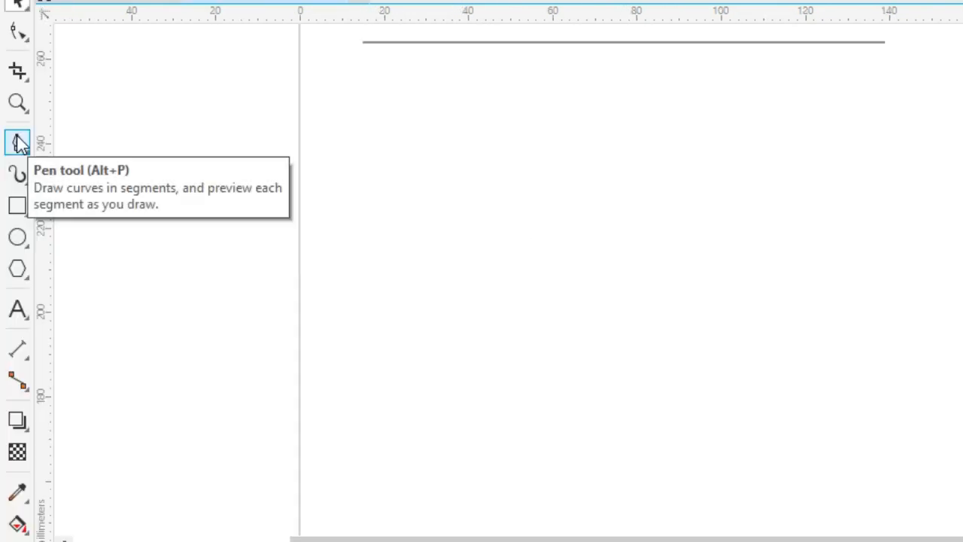
Draw an open curve about 39 mm tall, bulging to the left, below the horizontal line with the Pen tool
click(18, 143)
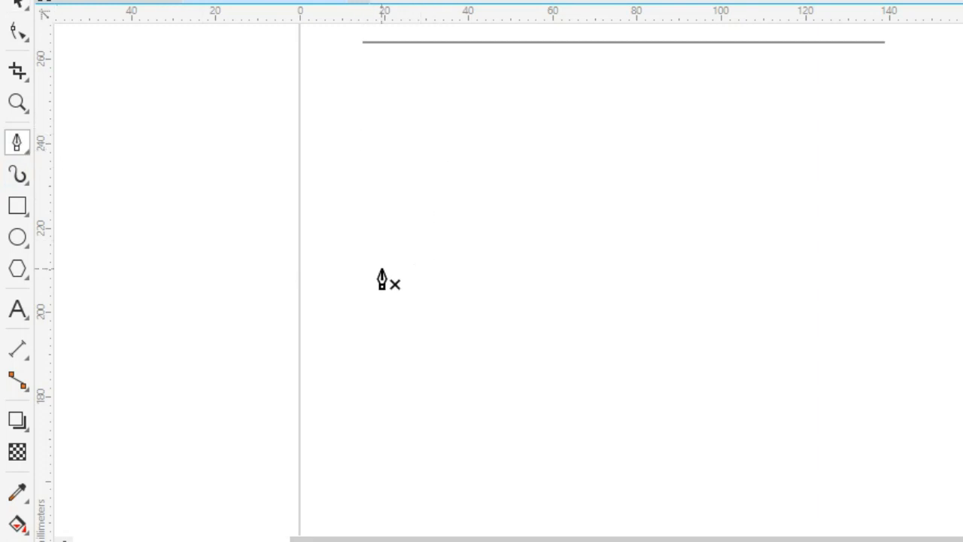
click(382, 276)
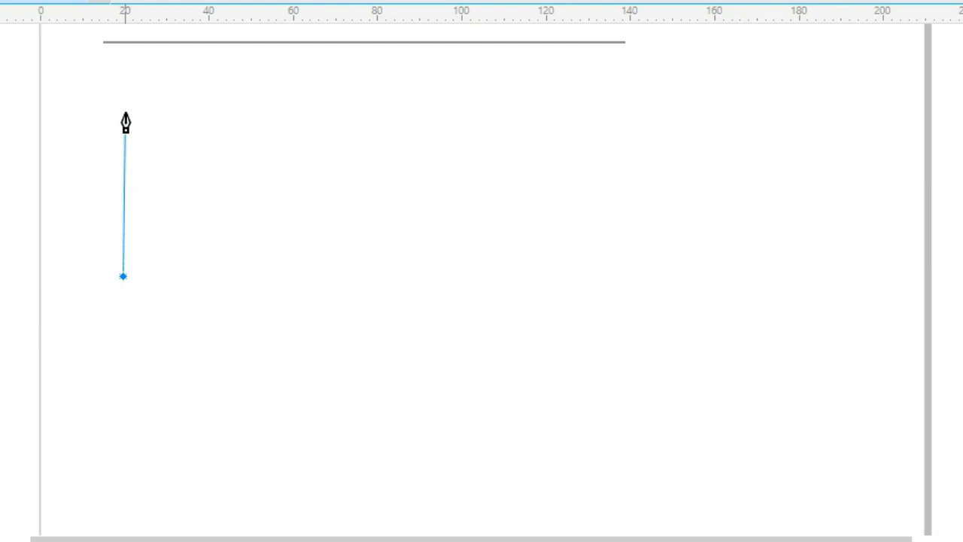
drag(126, 114, 199, 67)
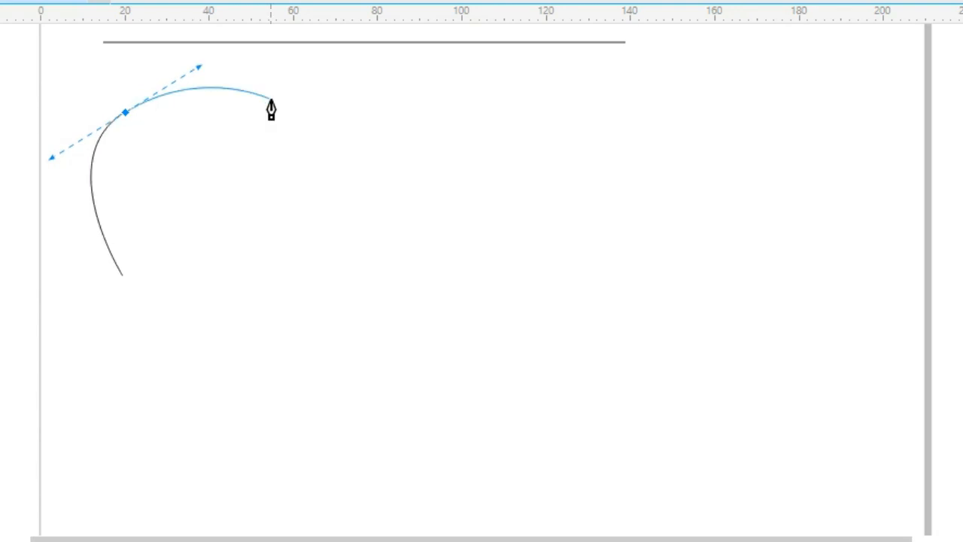
key(space)
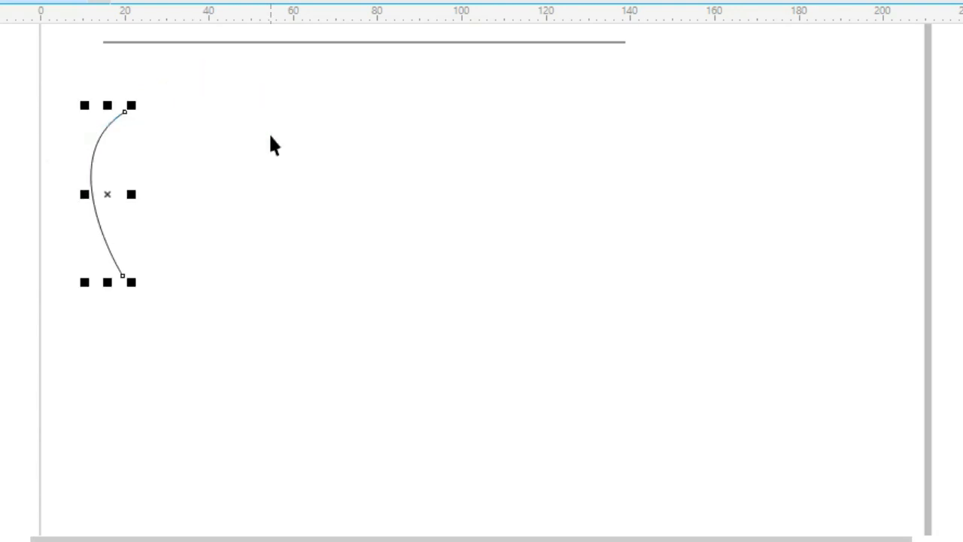
key(Escape)
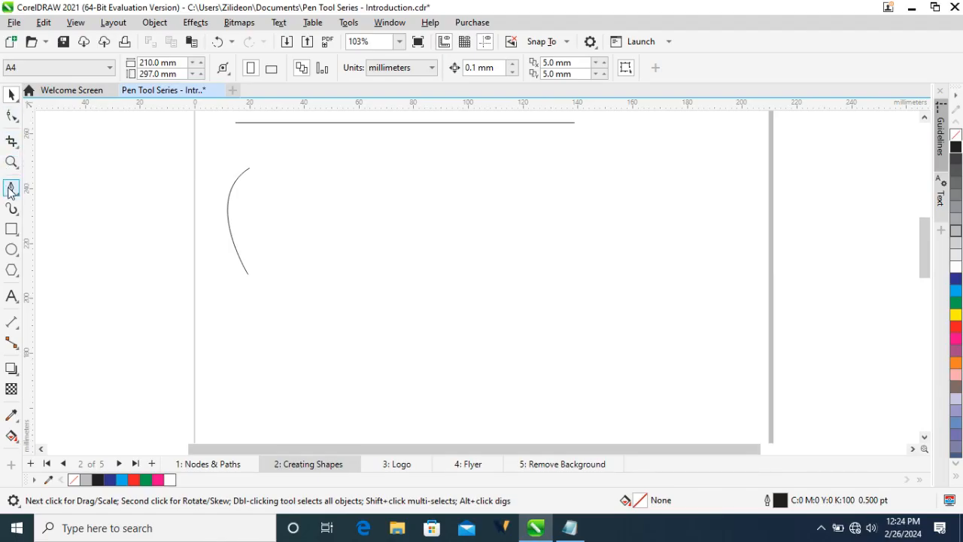
Draw an open curve about 34 mm tall, bulging to the right, opposite the first curve with the Pen tool
click(11, 188)
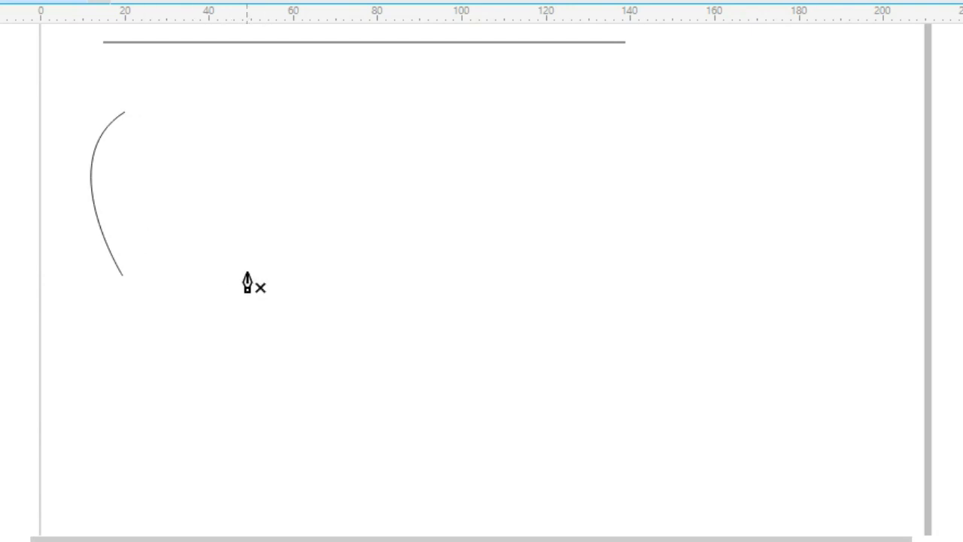
drag(247, 272, 174, 67)
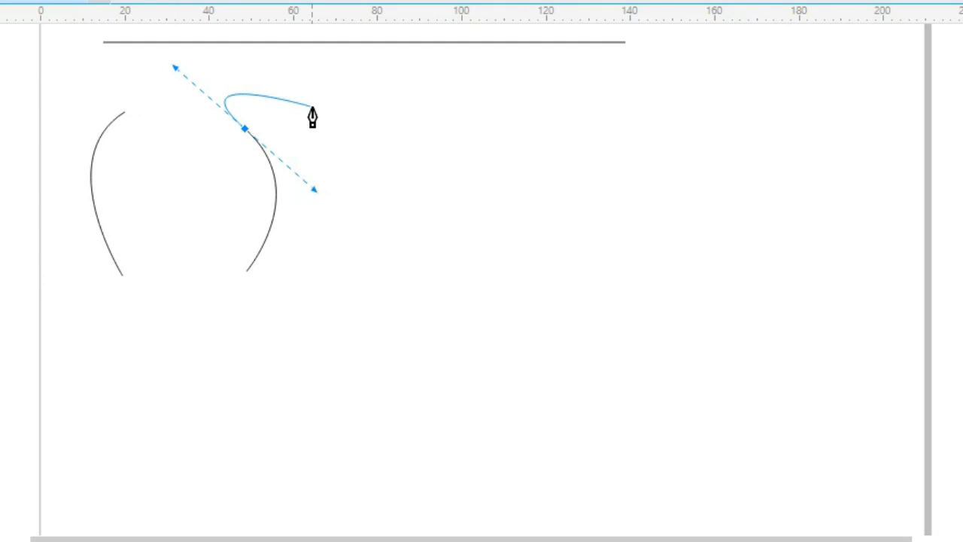
key(Escape)
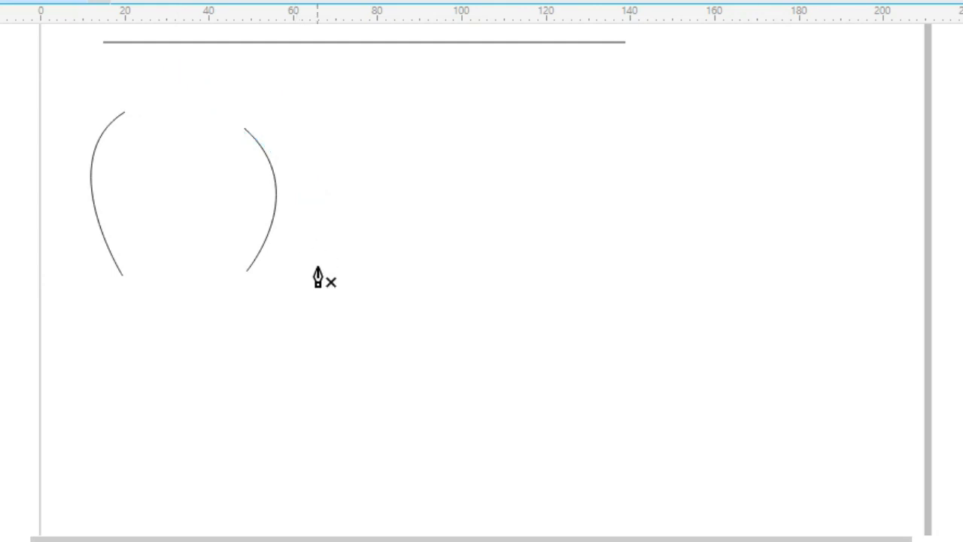
Draw a closed four-cornered shape about 87 by 37 mm beside the curves with the Pen tool and deselect it
click(303, 92)
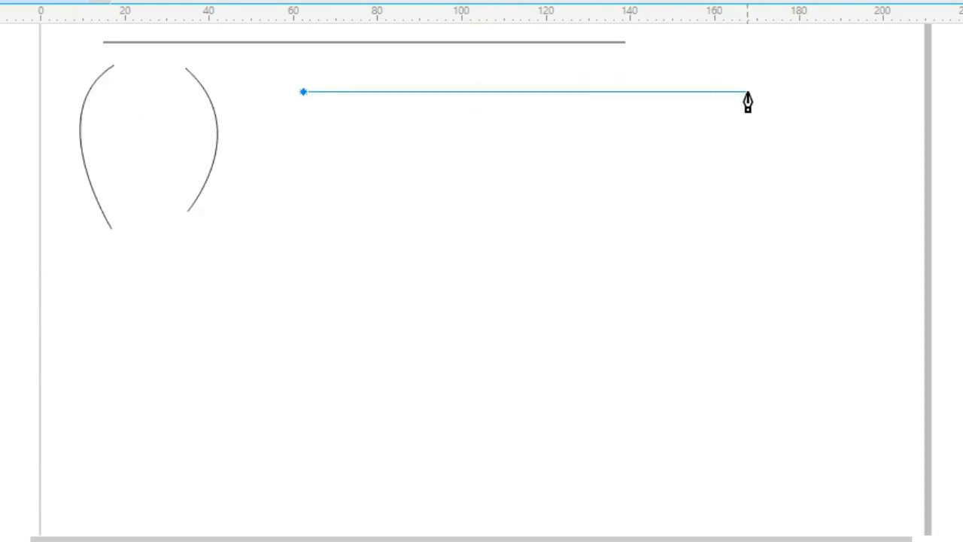
double_click(669, 91)
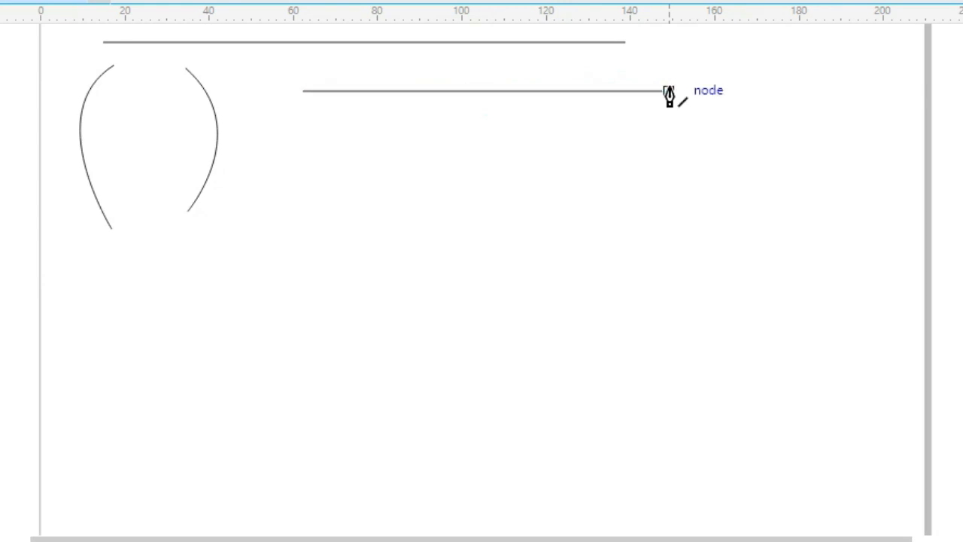
click(669, 91)
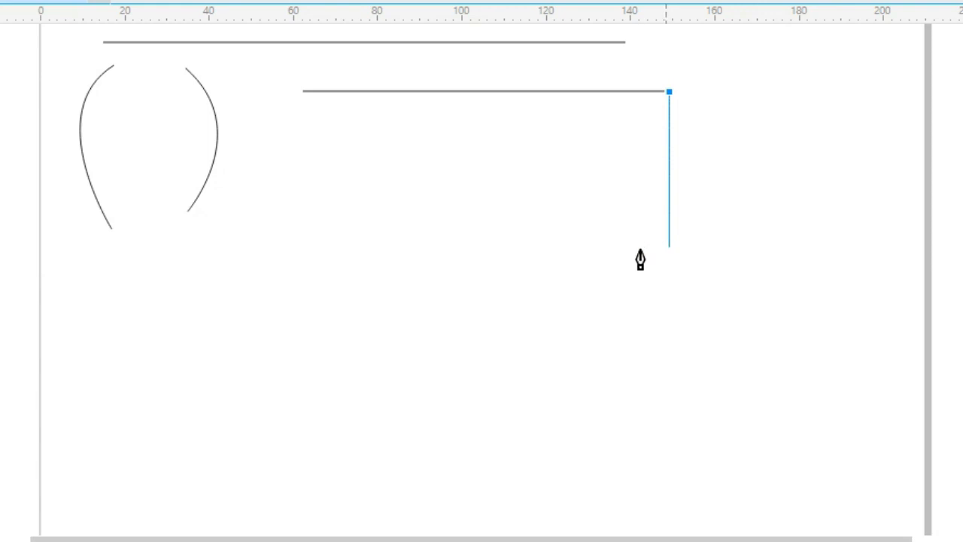
double_click(669, 248)
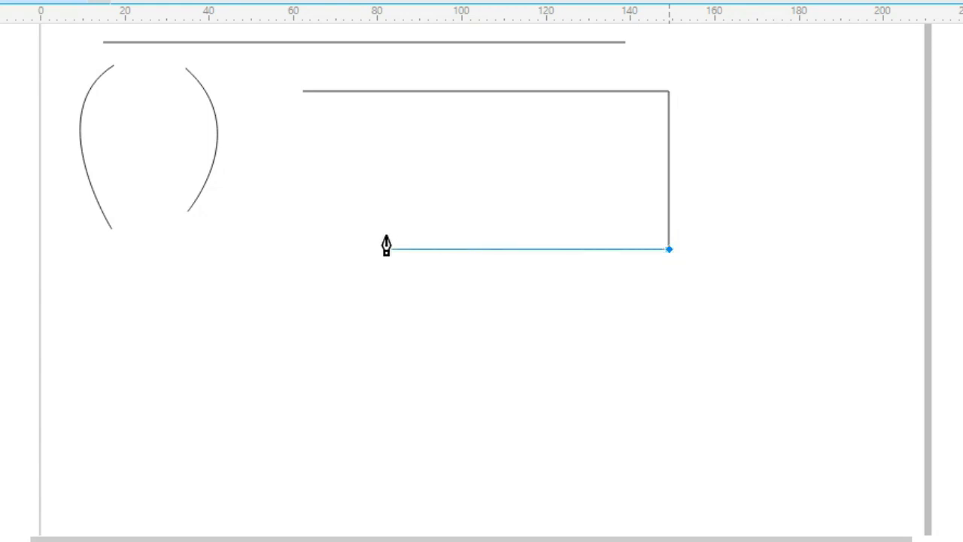
double_click(307, 248)
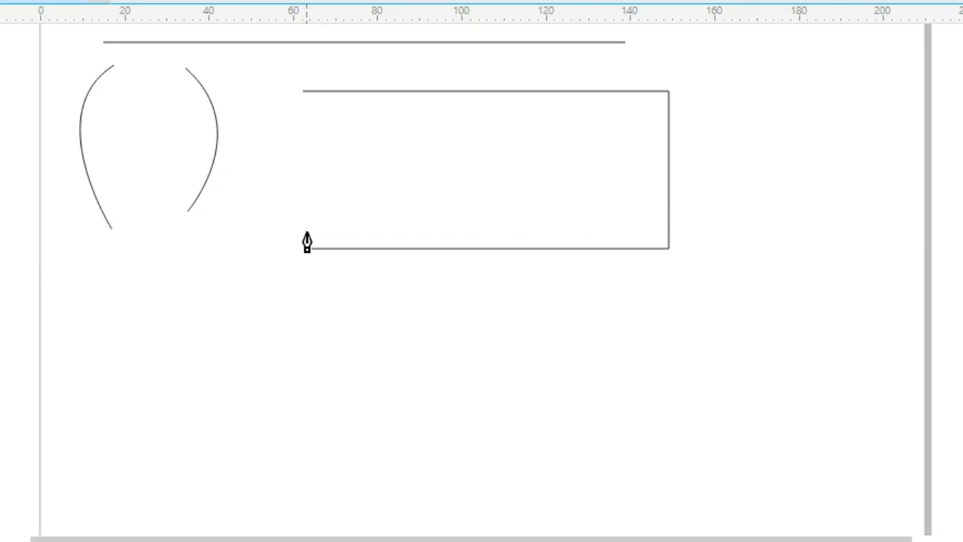
click(307, 247)
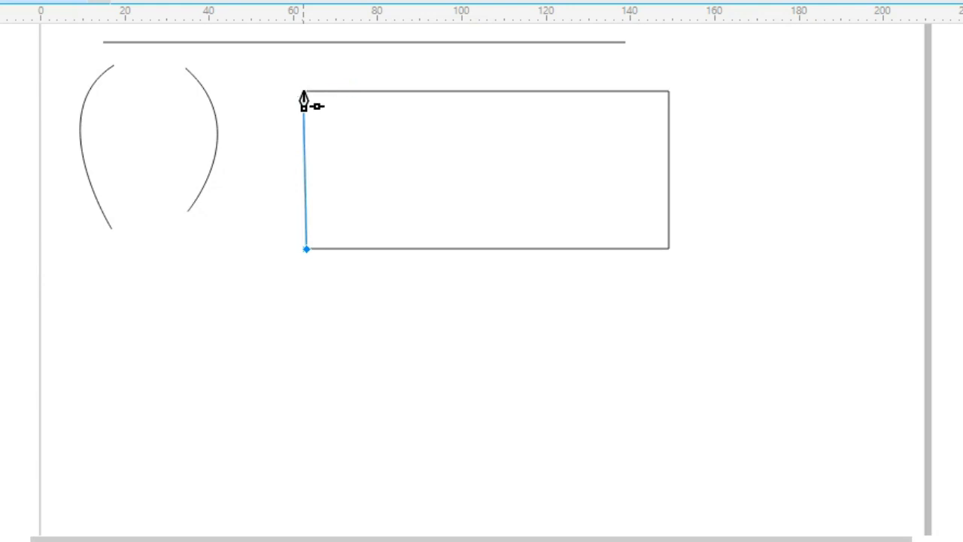
click(303, 91)
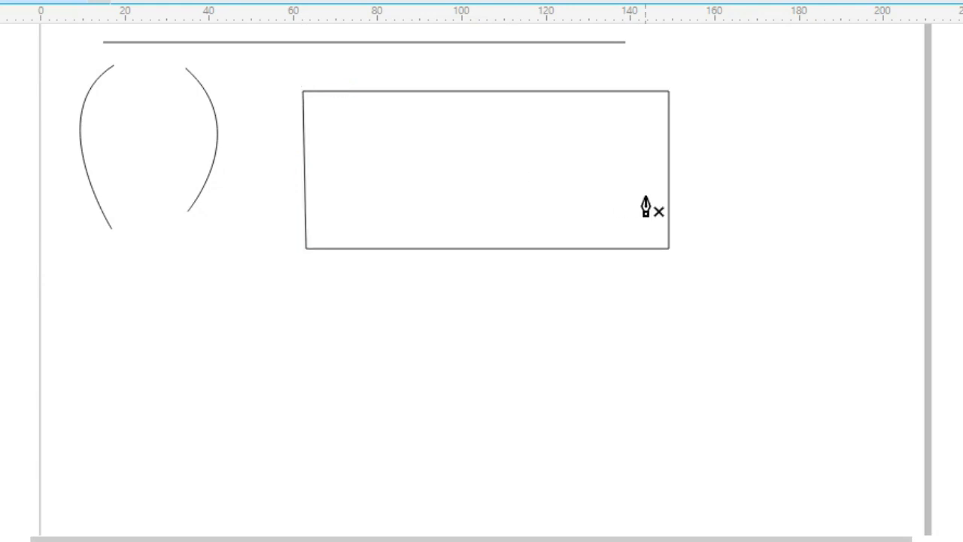
key(space)
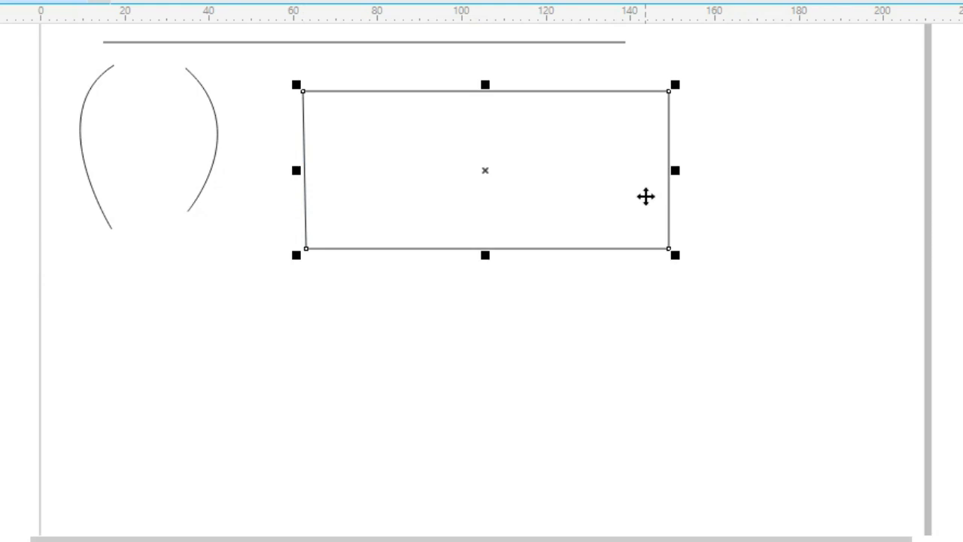
click(814, 236)
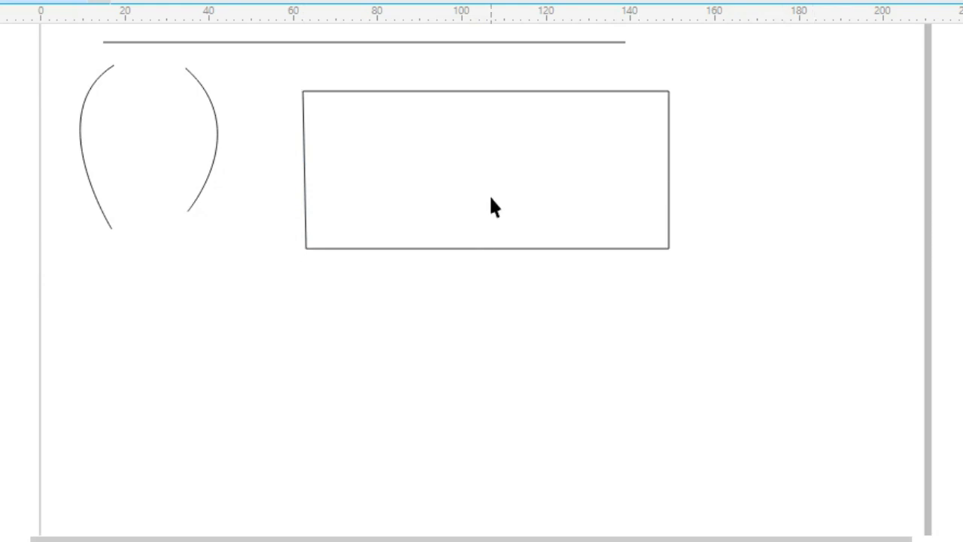
drag(489, 196, 429, 178)
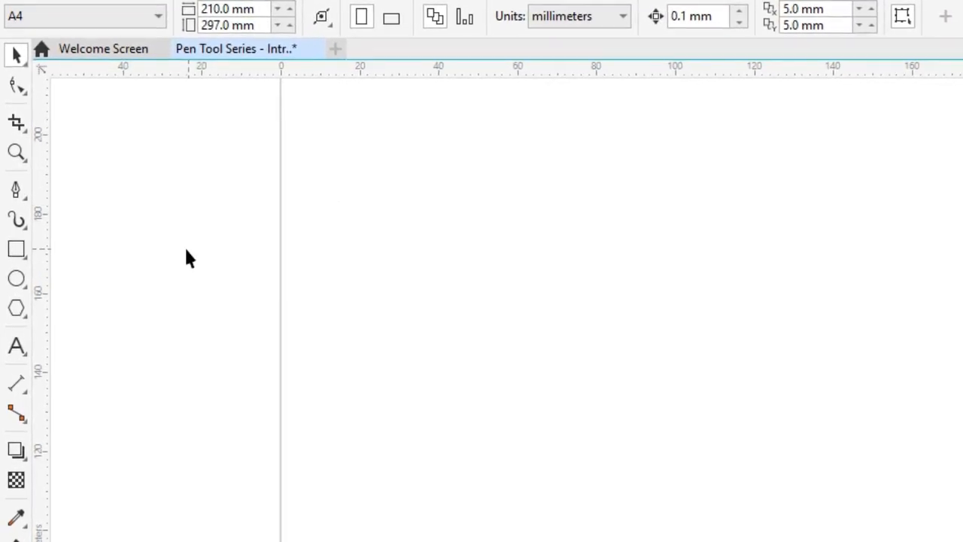
Start a rounded rectangle with the Pen tool: a vertical left side about 31 mm long and a curved upper-left corner
click(16, 193)
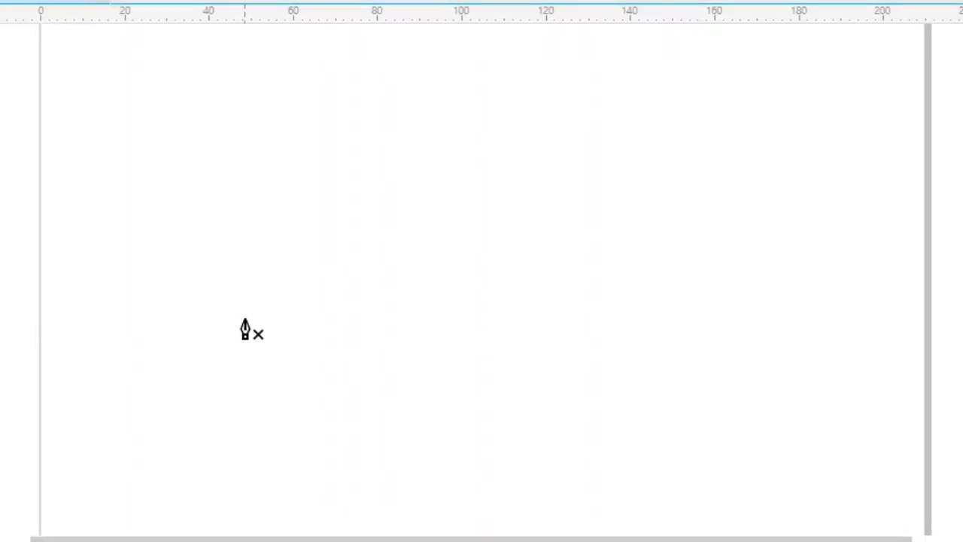
click(118, 334)
click(117, 214)
click(118, 203)
click(145, 165)
drag(145, 165, 178, 166)
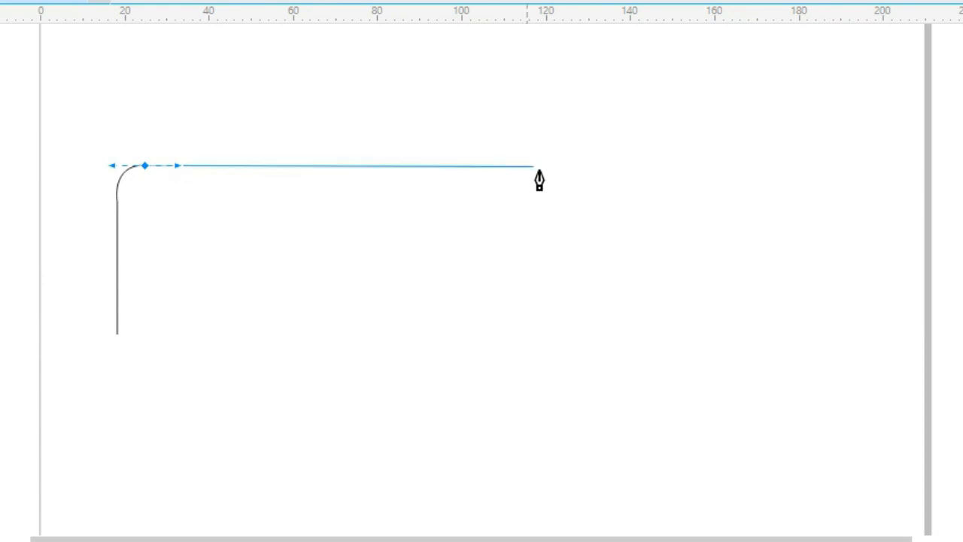
Continue the path with a horizontal top edge about 80 mm long and a curved upper-right corner
click(483, 167)
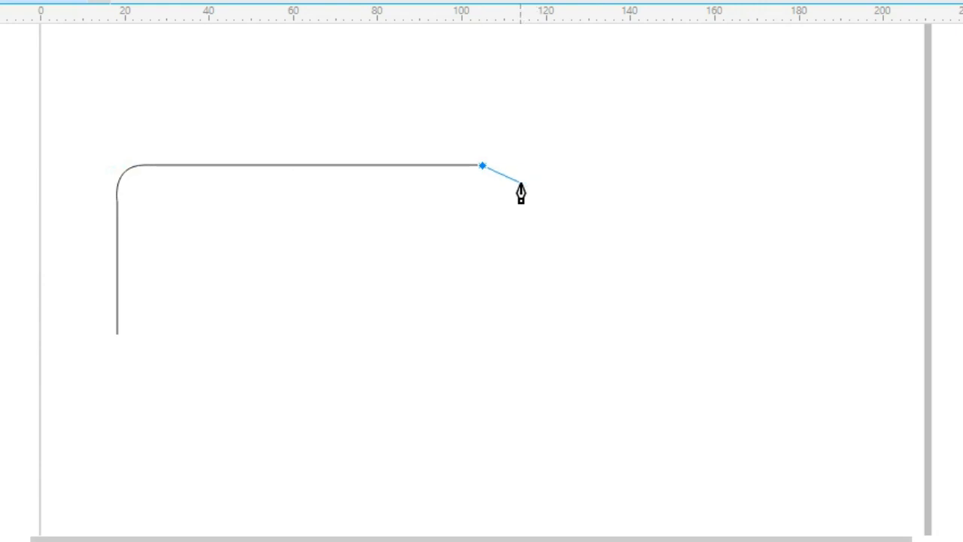
click(520, 182)
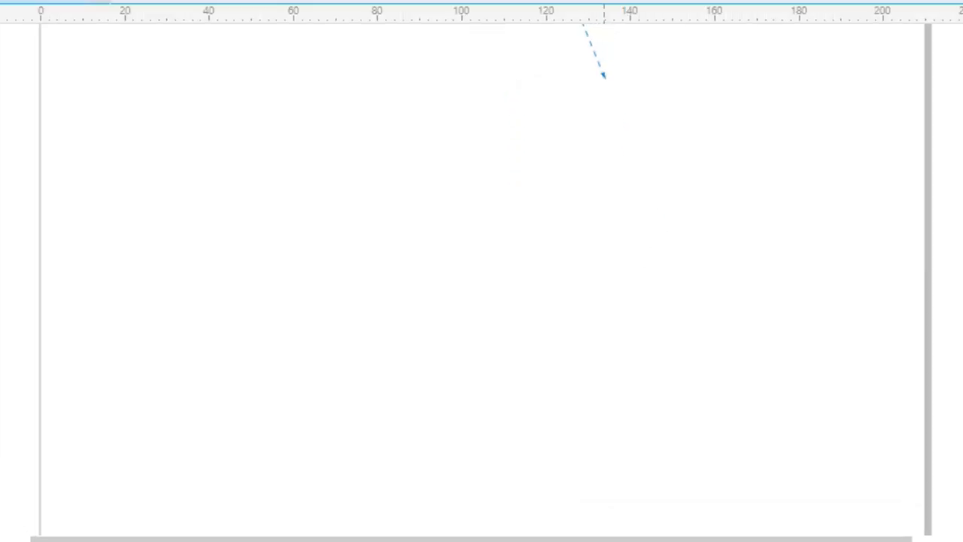
scroll(604, 75, up, 5)
drag(583, 232, 520, 157)
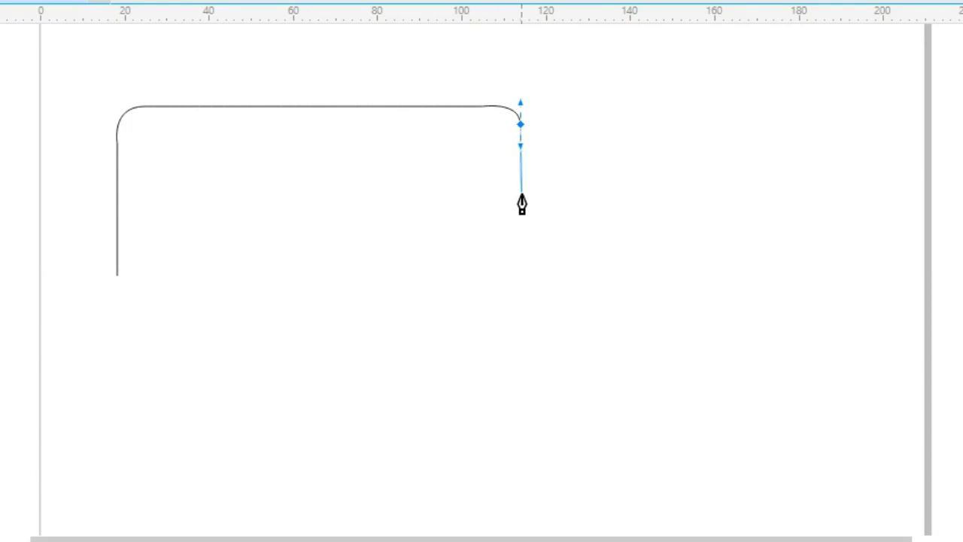
Continue the path with a vertical right side about 36 mm long and a curved lower-right corner
click(520, 273)
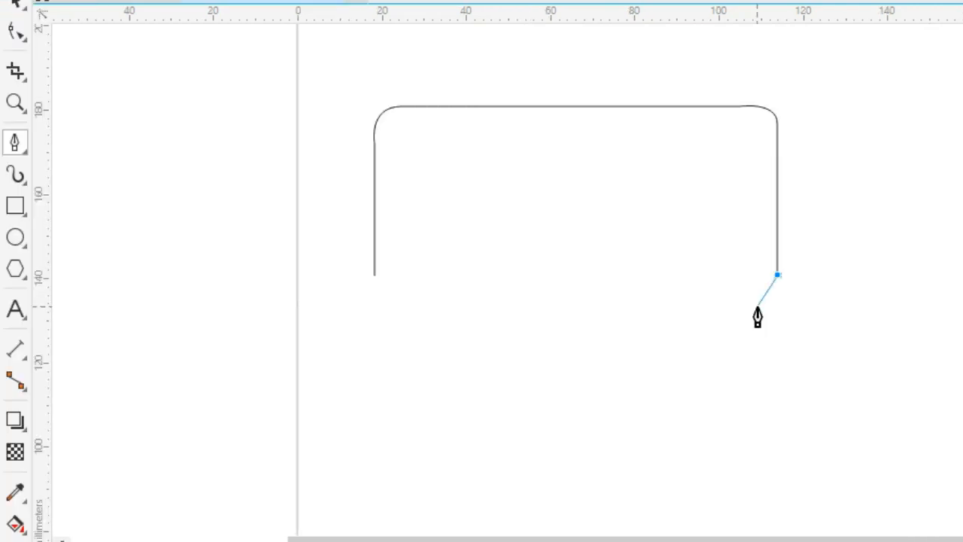
drag(499, 306, 487, 314)
drag(745, 322, 736, 316)
drag(737, 316, 737, 316)
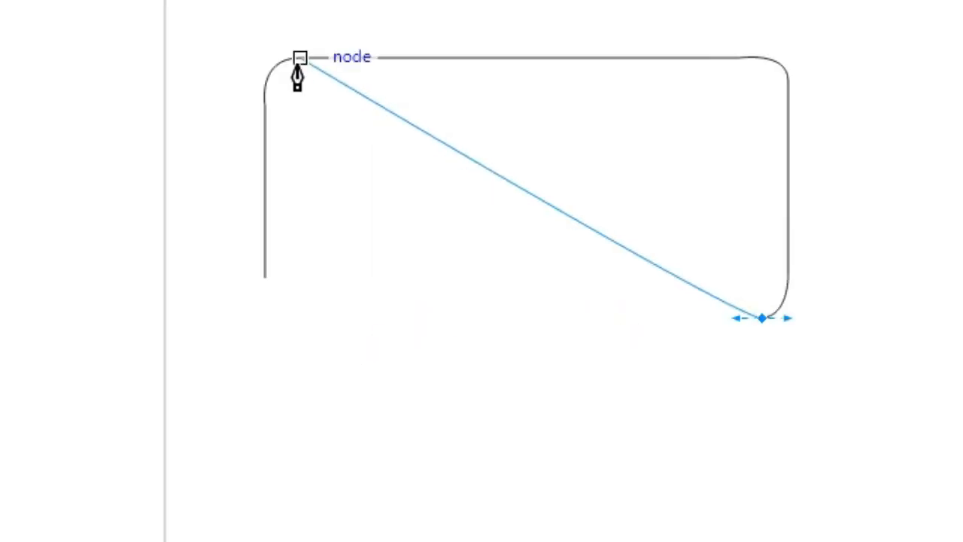
Close the path with a horizontal bottom edge about 82 mm long and a curved lower-left corner, and shift the rounded rectangle up and left
click(312, 318)
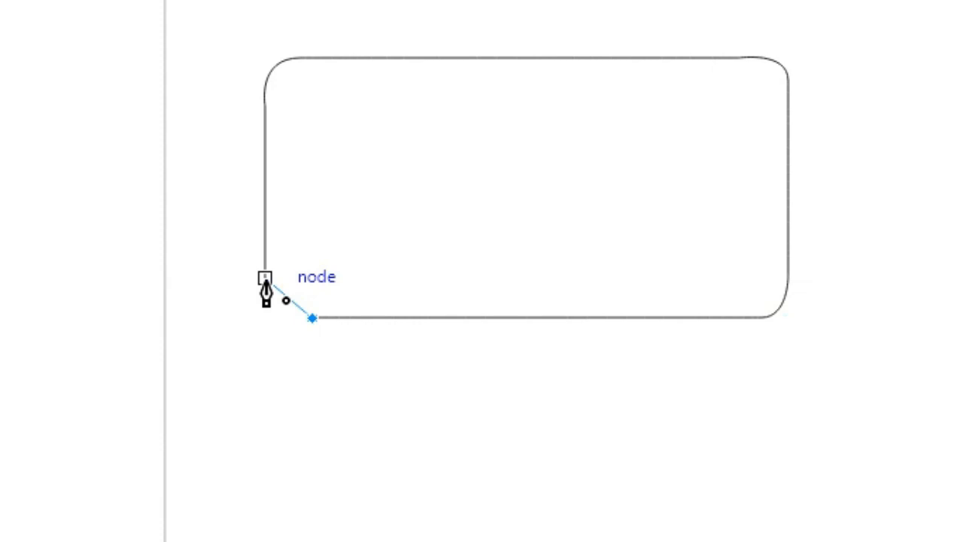
drag(265, 279, 267, 321)
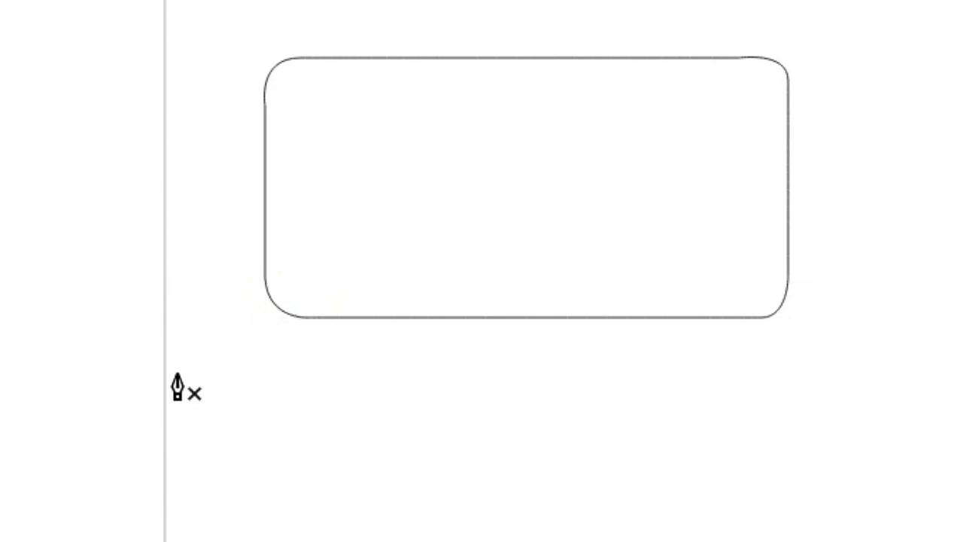
key(space)
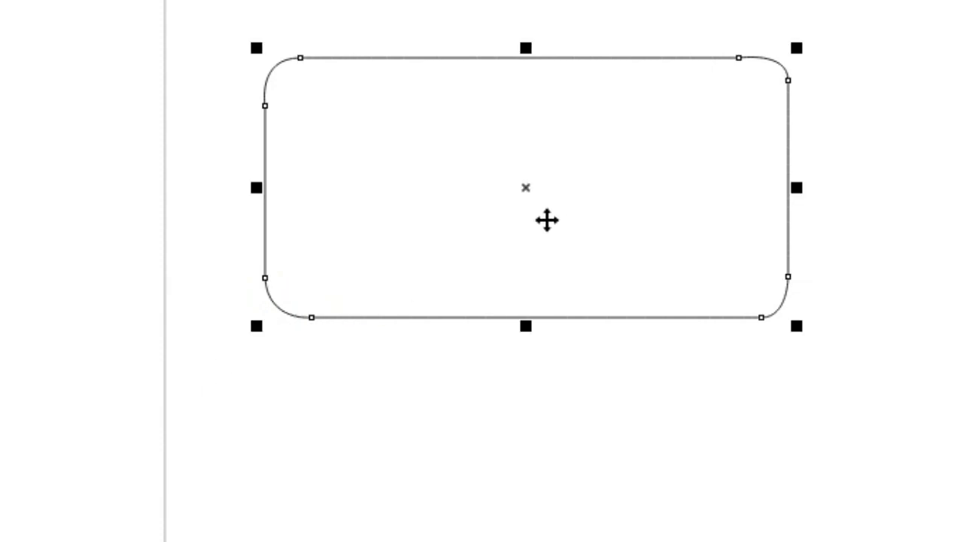
drag(547, 220, 509, 155)
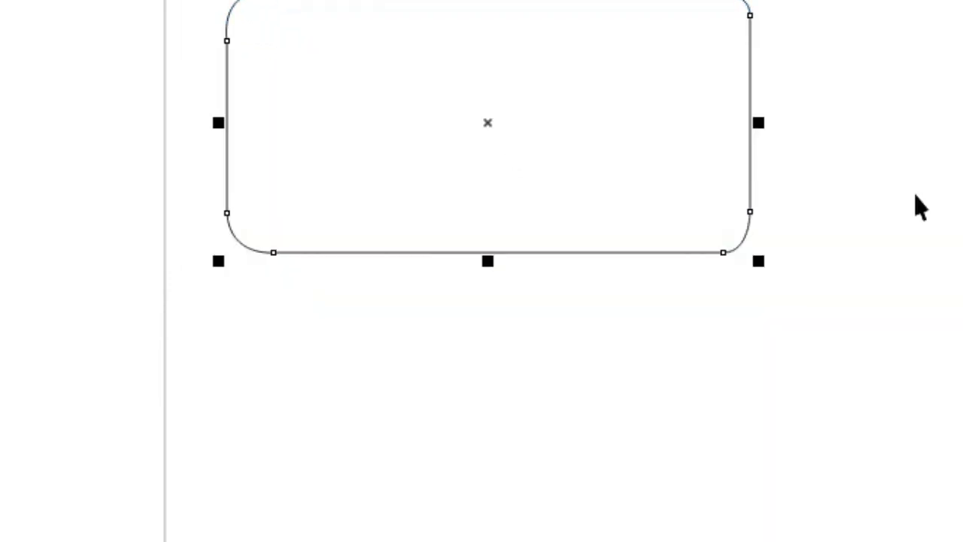
Draw a closed triangle about 66 by 43 mm beside the rounded rectangle with the Pen tool
key(space)
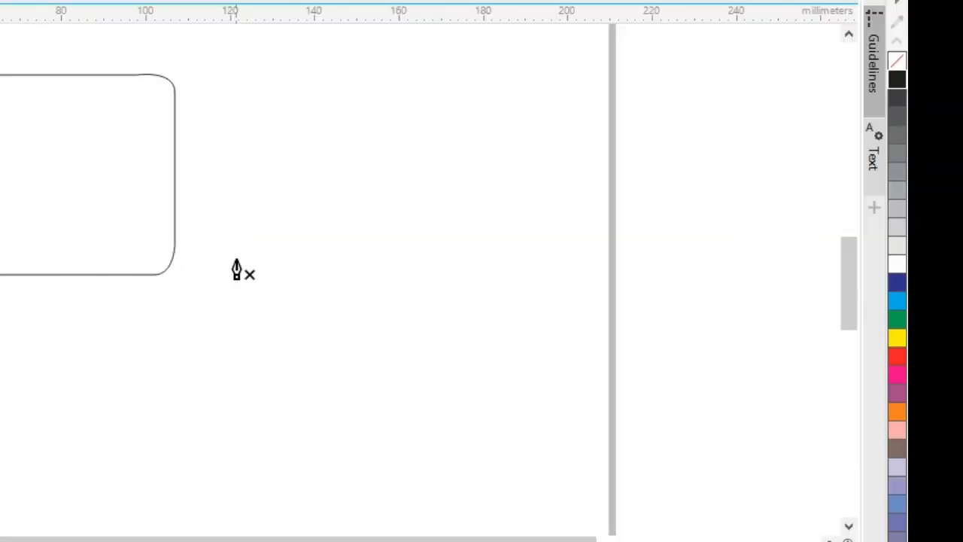
click(236, 259)
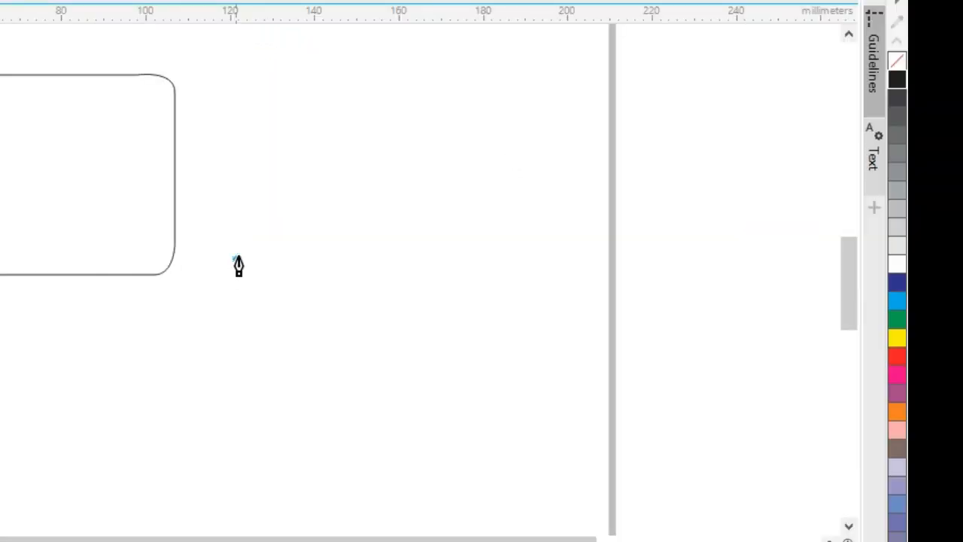
click(409, 88)
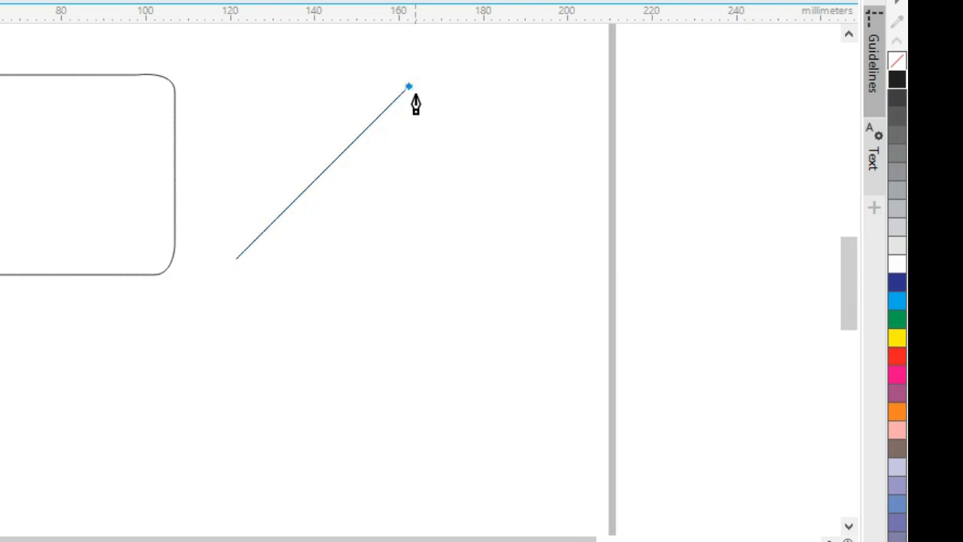
click(512, 267)
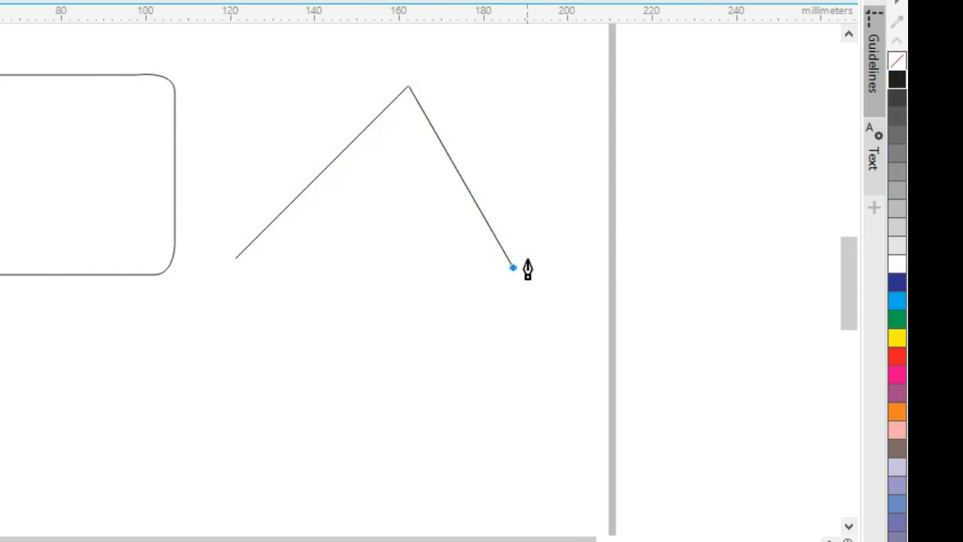
click(236, 259)
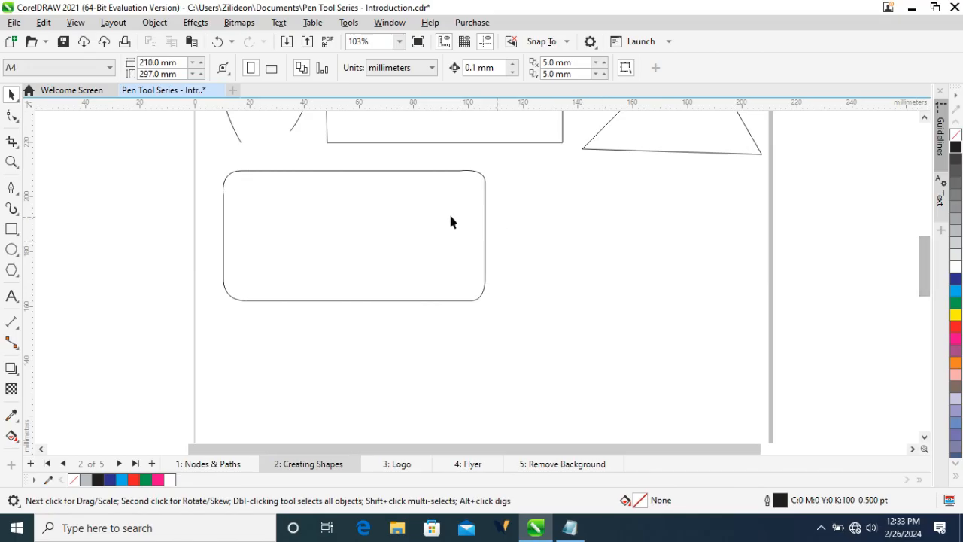
Move the rounded rectangle and the triangle down the page, and space the other shapes away from the top line
drag(449, 211, 453, 363)
click(643, 173)
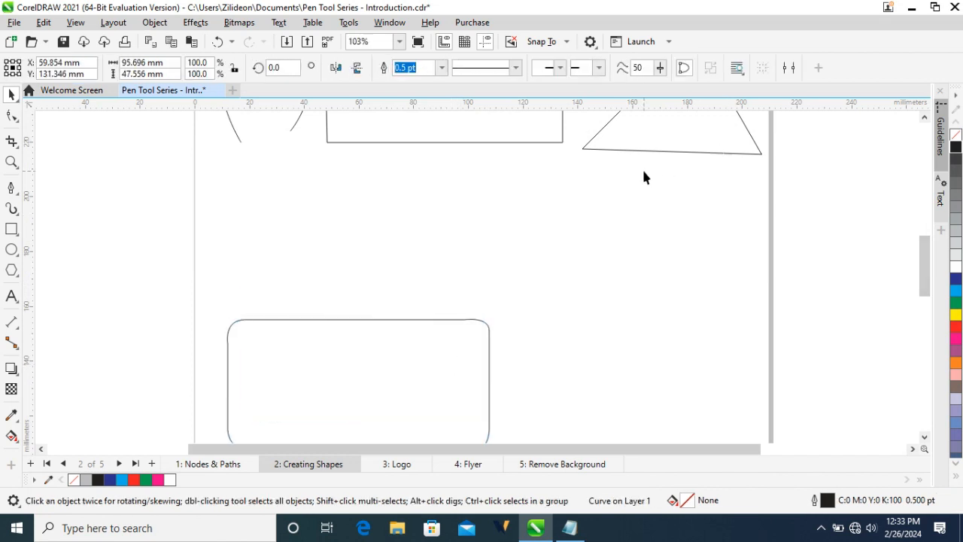
drag(644, 151, 618, 414)
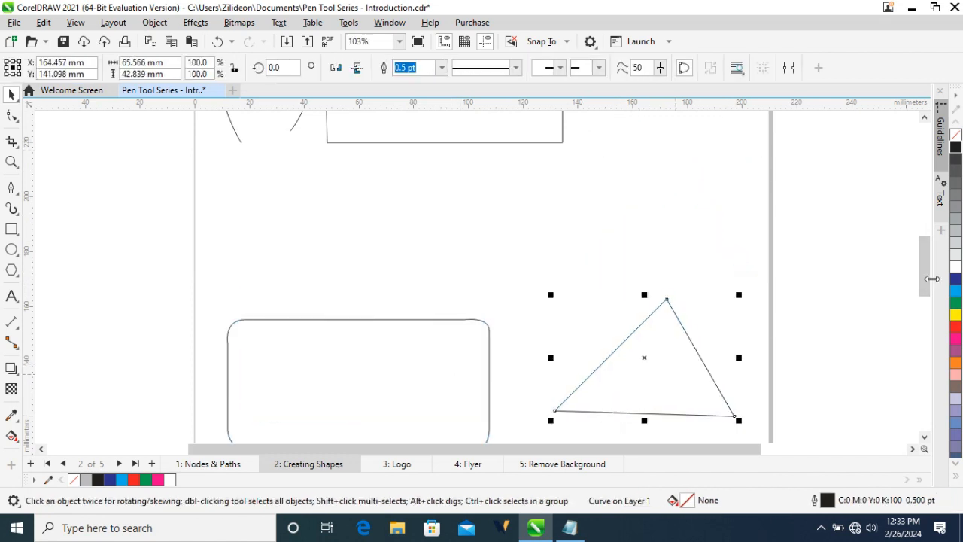
drag(926, 275, 925, 214)
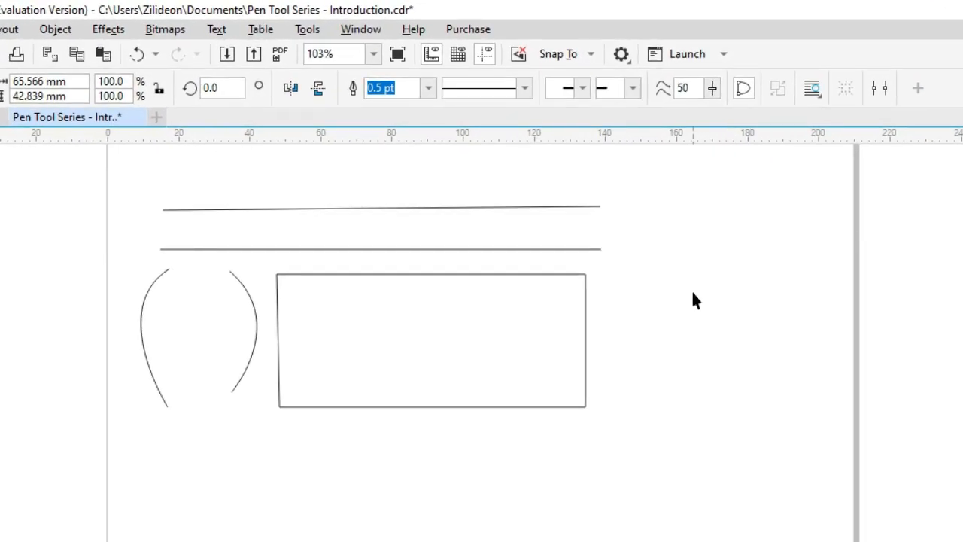
click(440, 210)
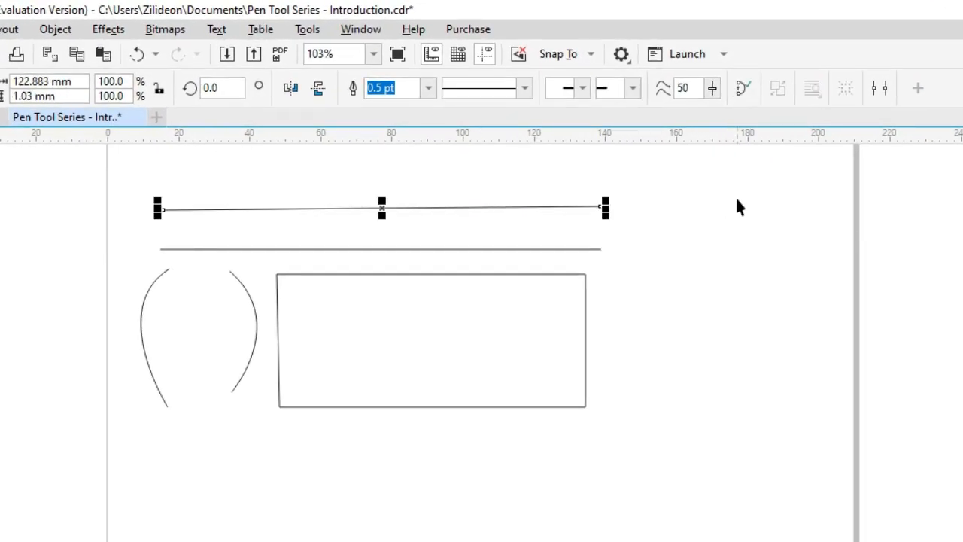
scroll(481, 339, up, 4)
scroll(481, 339, down, 5)
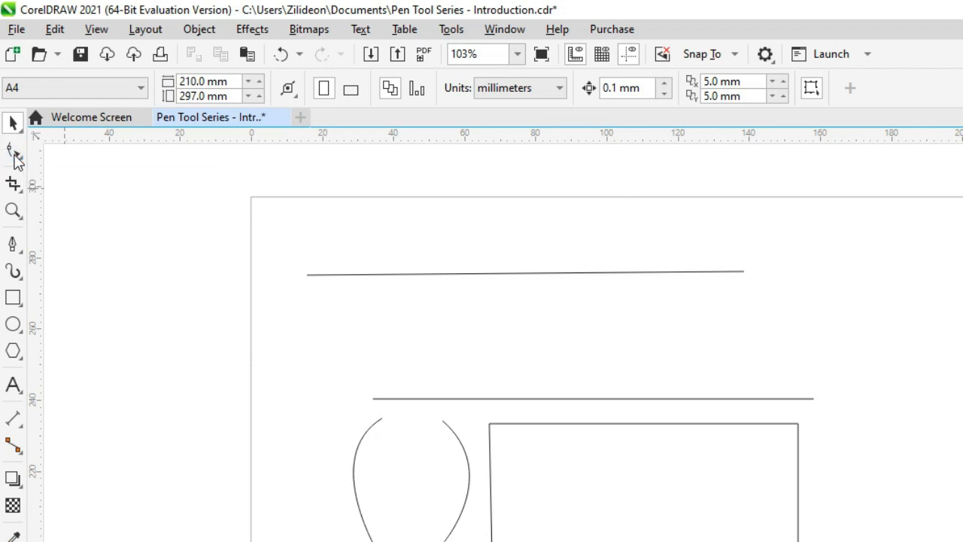
Select the top line's right end node with the Shape tool and convert the line segment to a curve
click(14, 151)
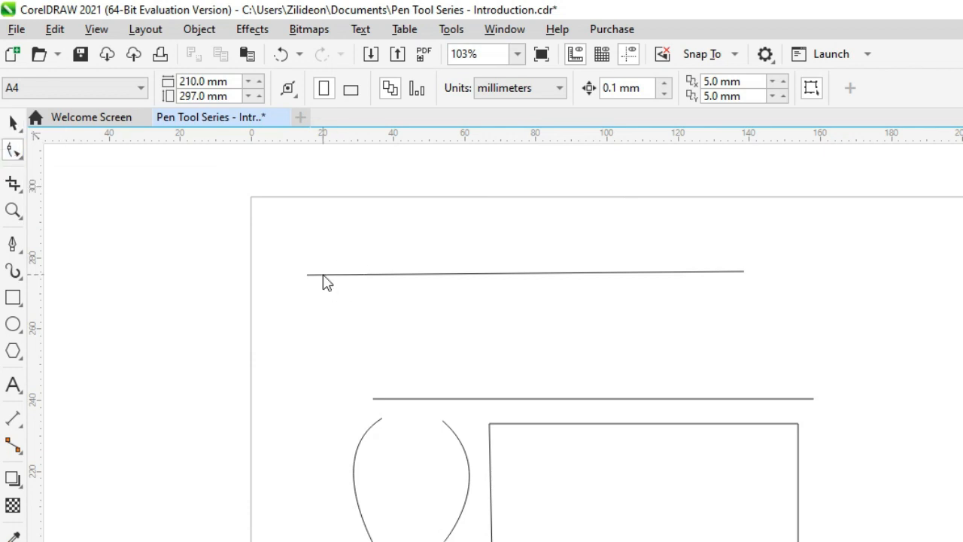
click(322, 274)
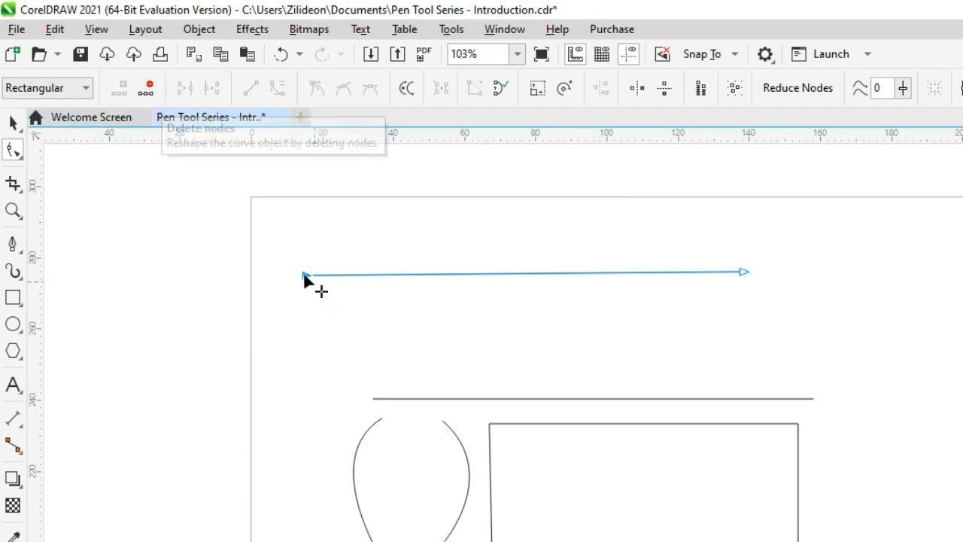
click(742, 274)
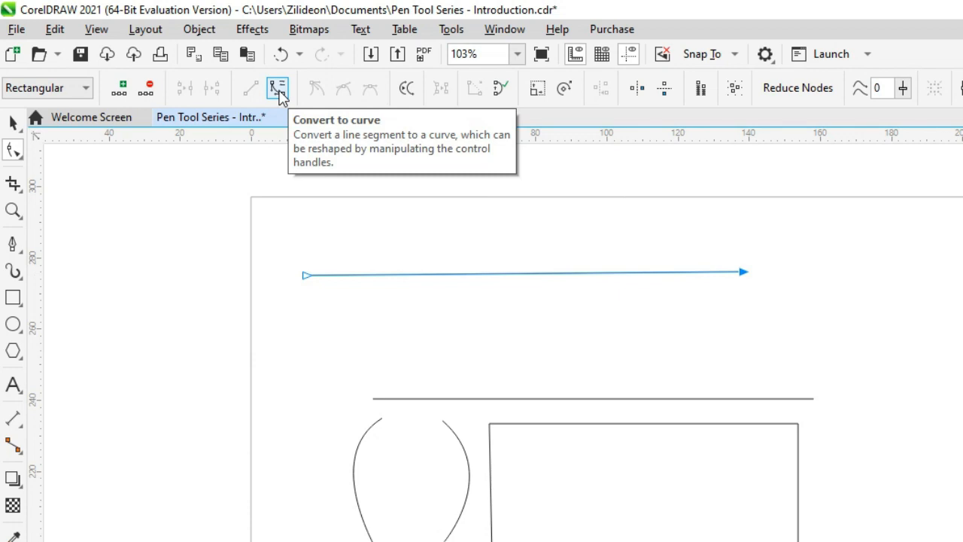
click(278, 90)
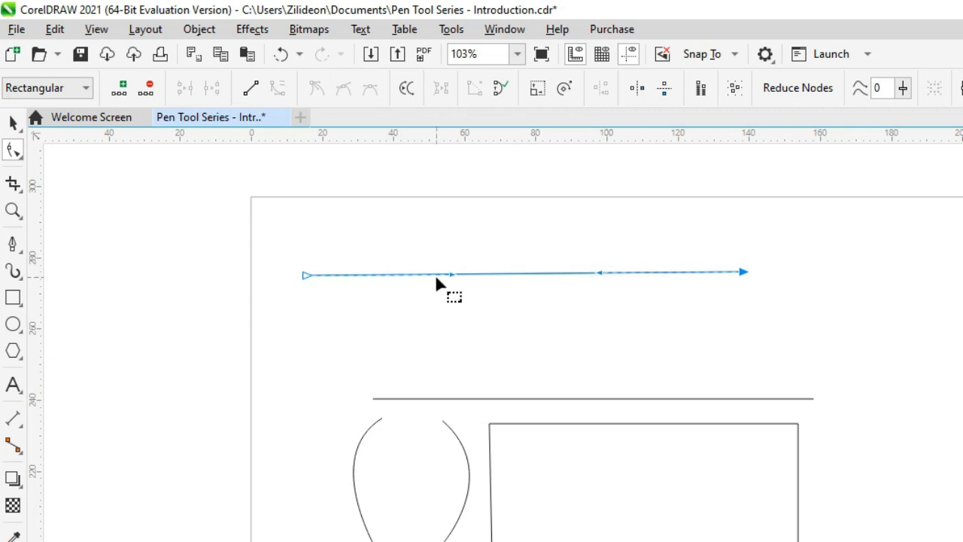
Bend the top line into an S-shaped wave about 18 mm tall by pulling its left handle up and its right handle down, and deselect it
drag(452, 275, 452, 212)
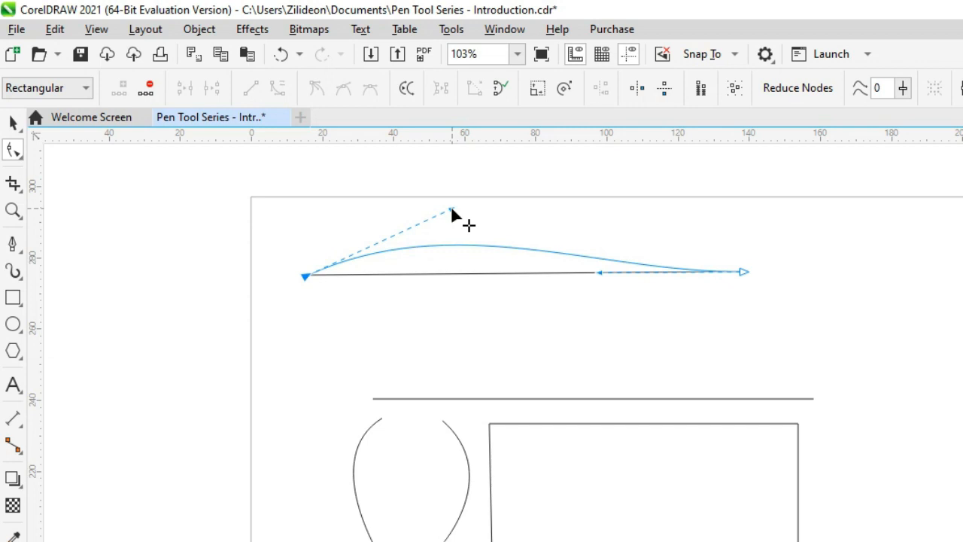
drag(452, 211, 528, 150)
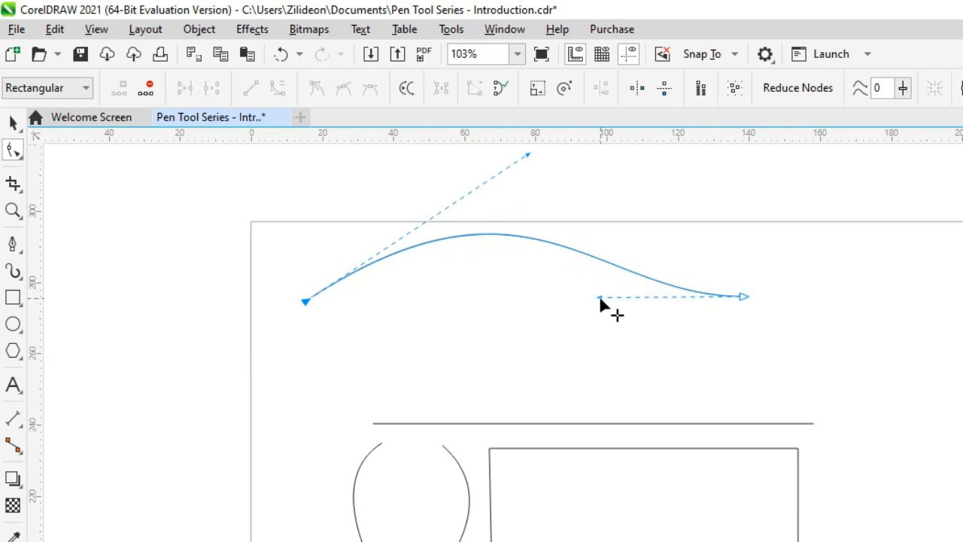
drag(600, 299, 583, 371)
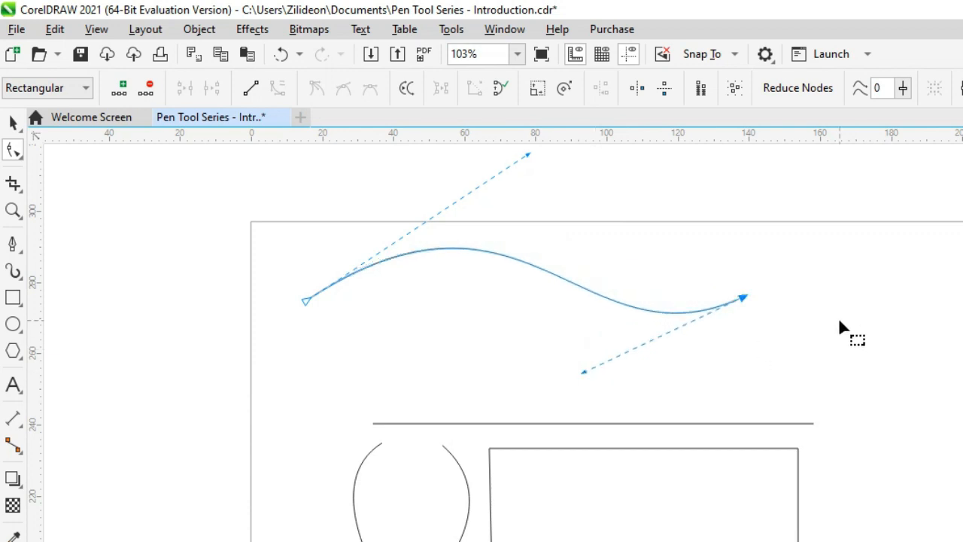
click(13, 123)
click(914, 316)
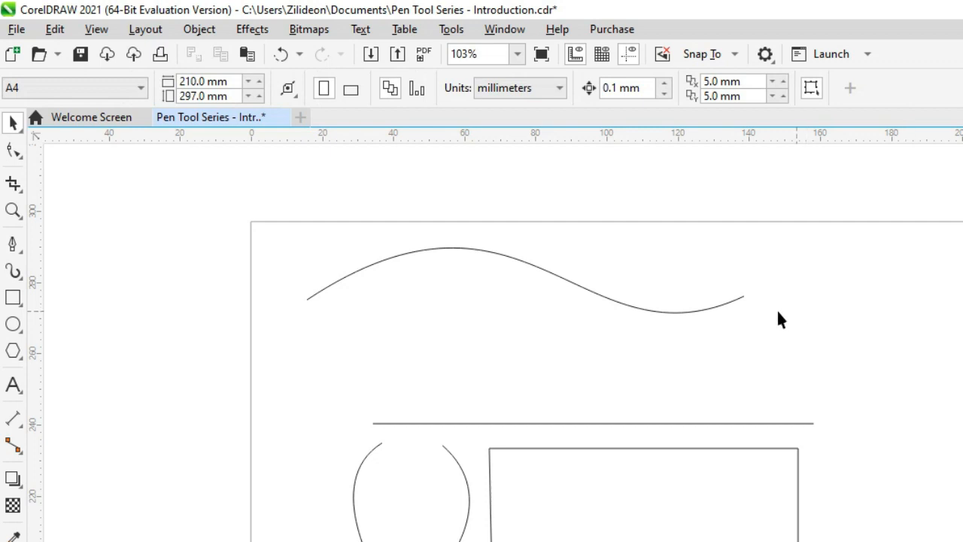
click(675, 314)
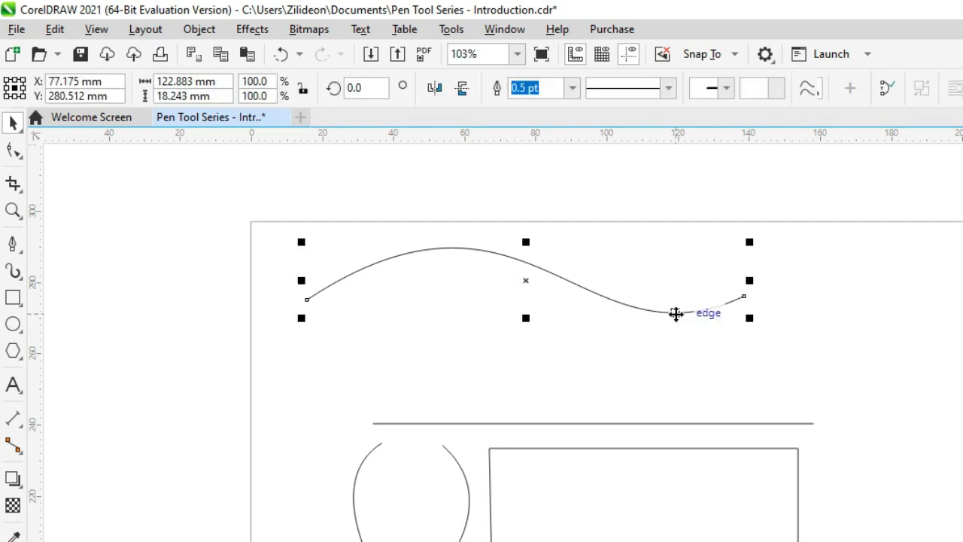
click(810, 338)
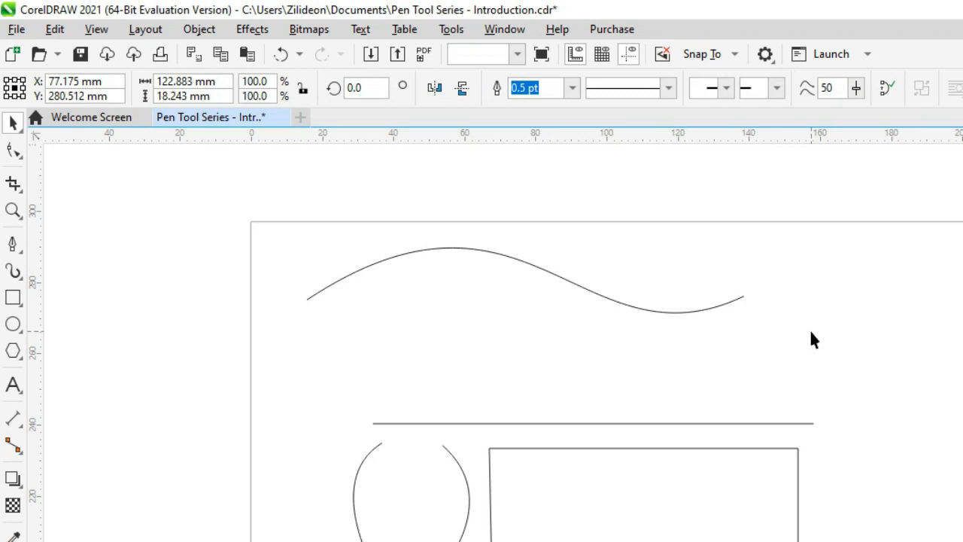
Convert the wavy top curve and the leftmost open curve to straight lines with the Shape tool
click(656, 310)
key(F10)
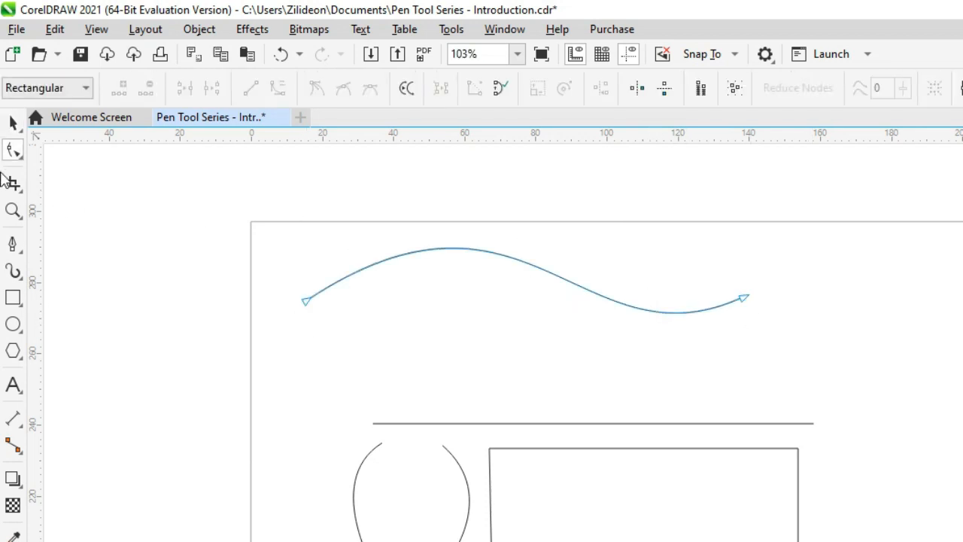
click(742, 300)
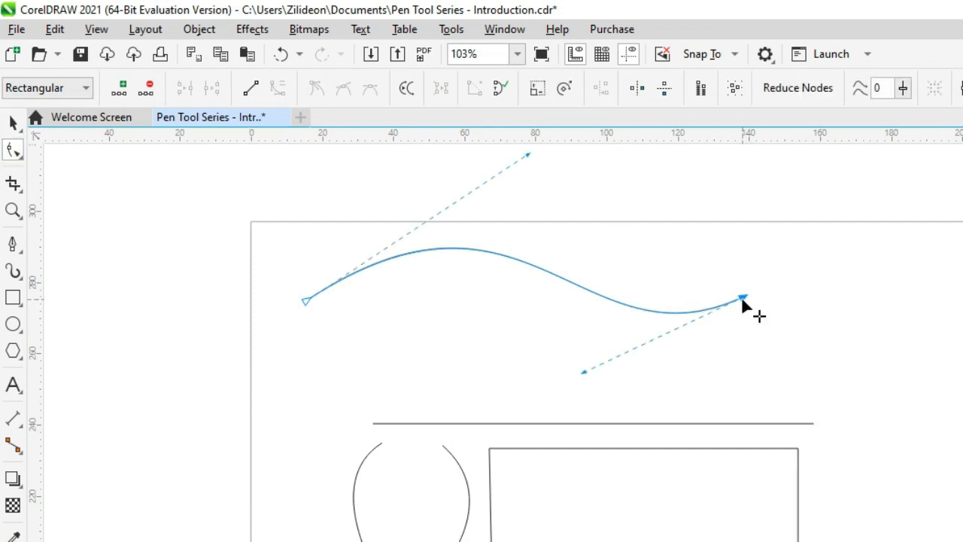
click(251, 89)
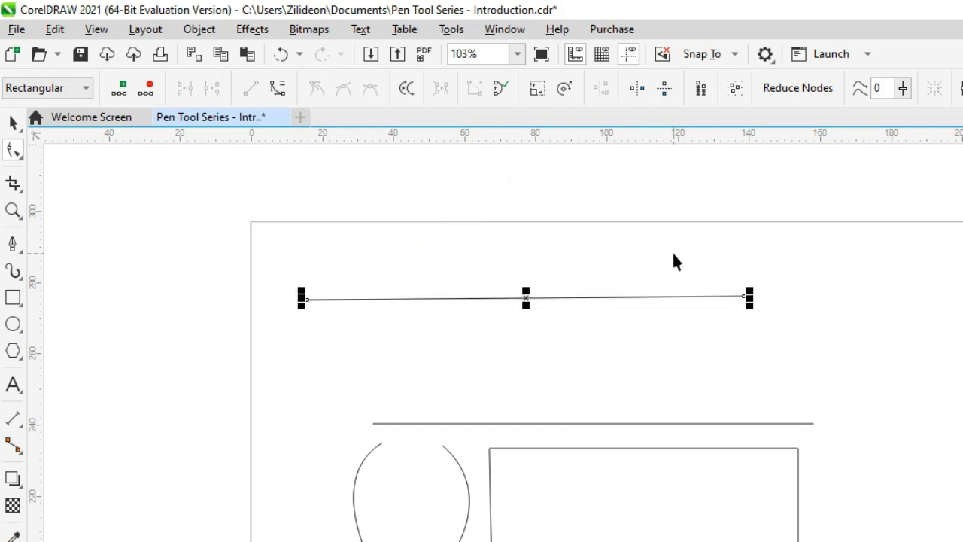
key(space)
click(834, 344)
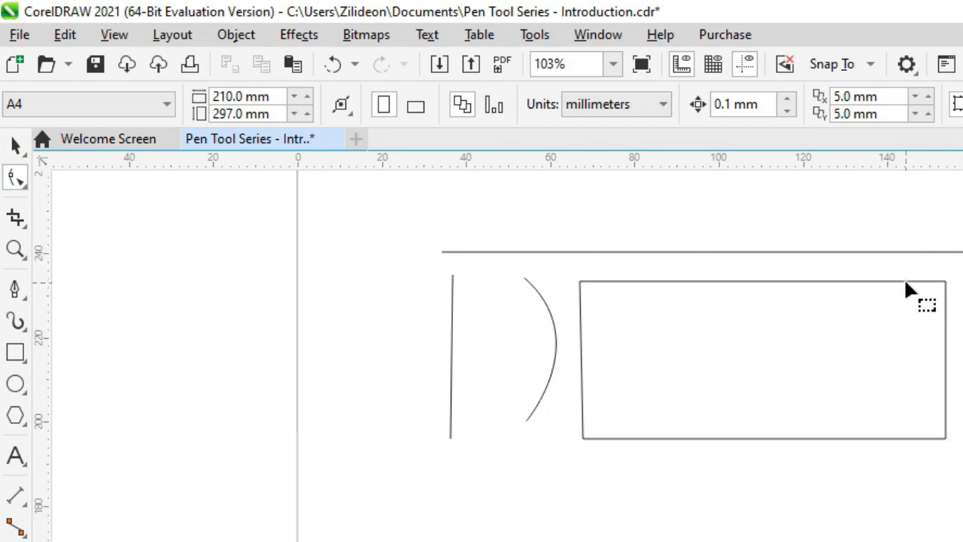
Add a node on each side of the sharp-cornered rectangle's upper-right and lower-right corners with the Shape tool
click(908, 283)
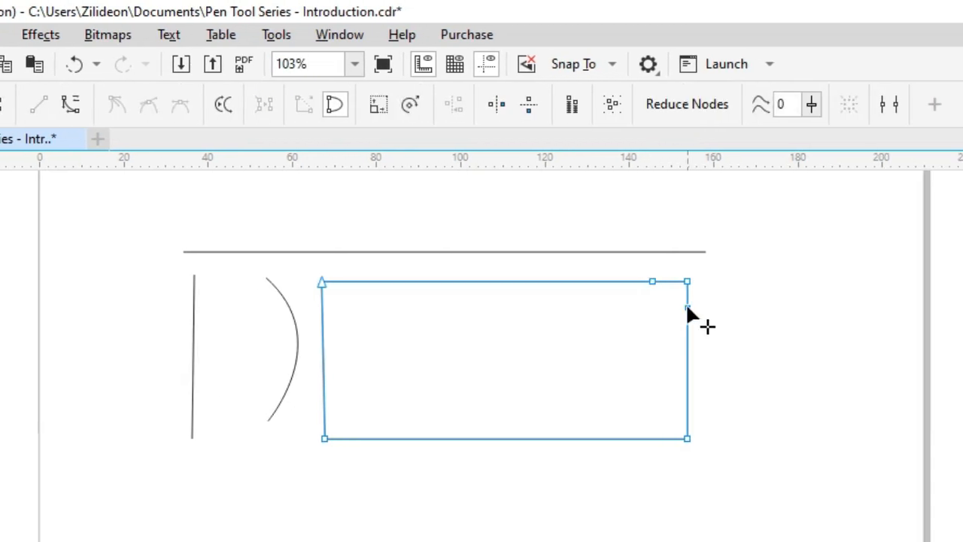
double_click(687, 307)
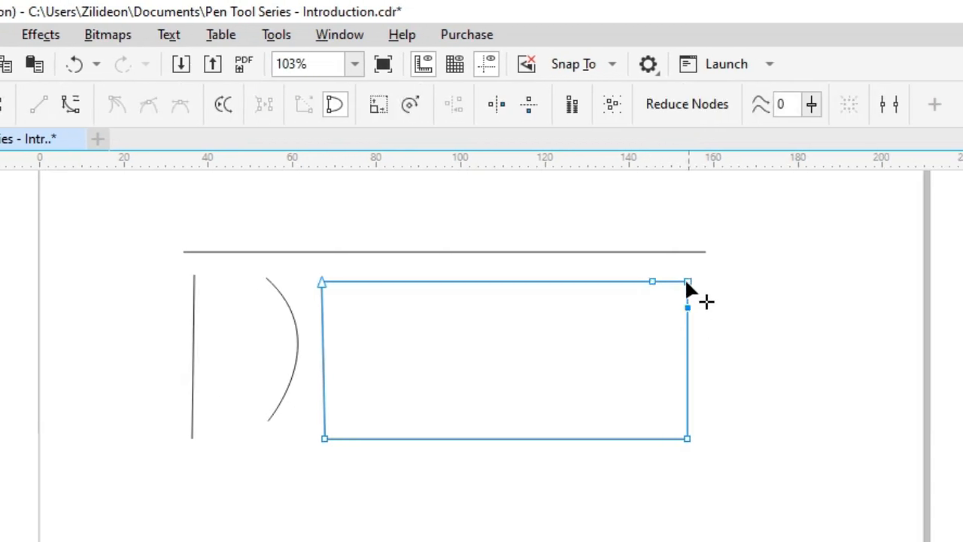
double_click(660, 439)
double_click(687, 416)
Round the rectangle's upper-right corner by converting the corner node's segment to a curve and deleting that node
click(688, 283)
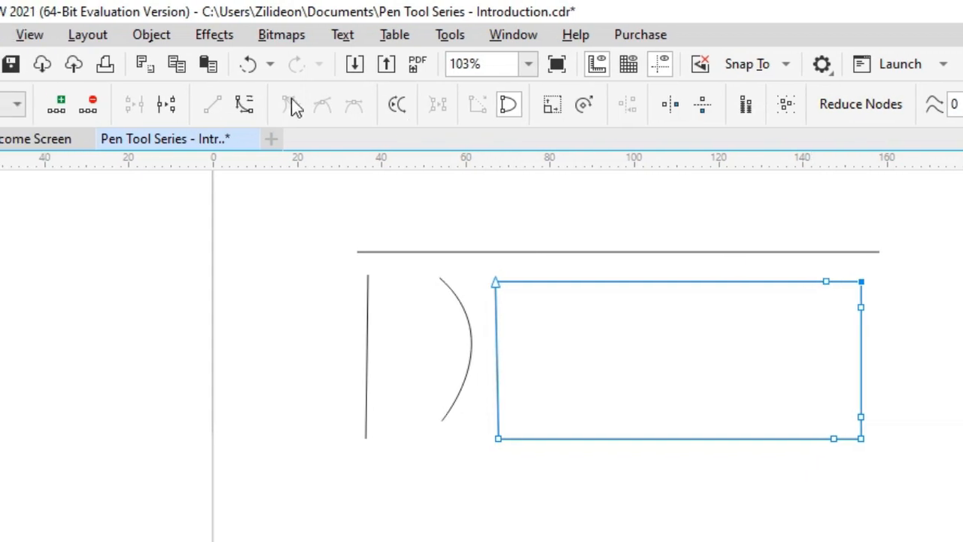
click(244, 105)
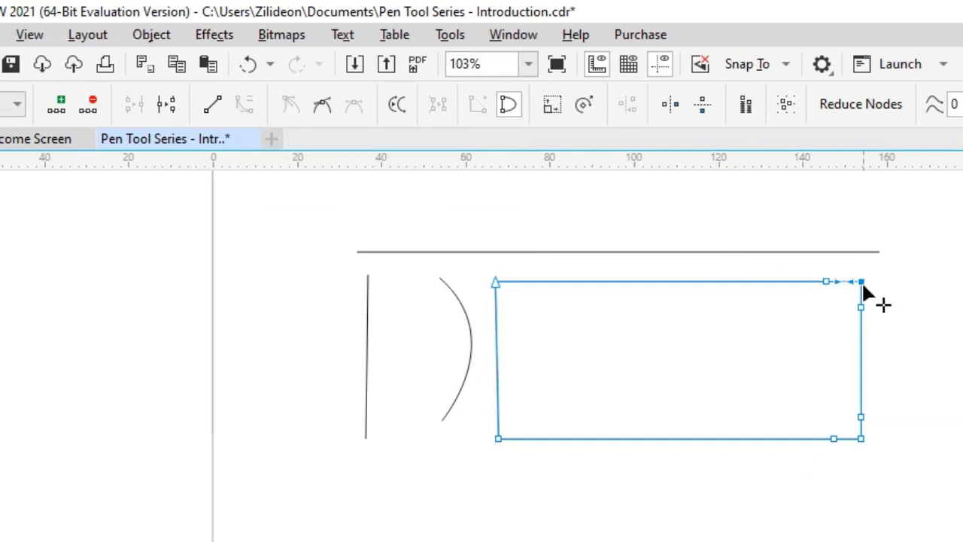
click(88, 112)
Round the rectangle's lower-right corner by converting the corner node's segment to a curve, deleting that node, and deselecting the shape
click(861, 439)
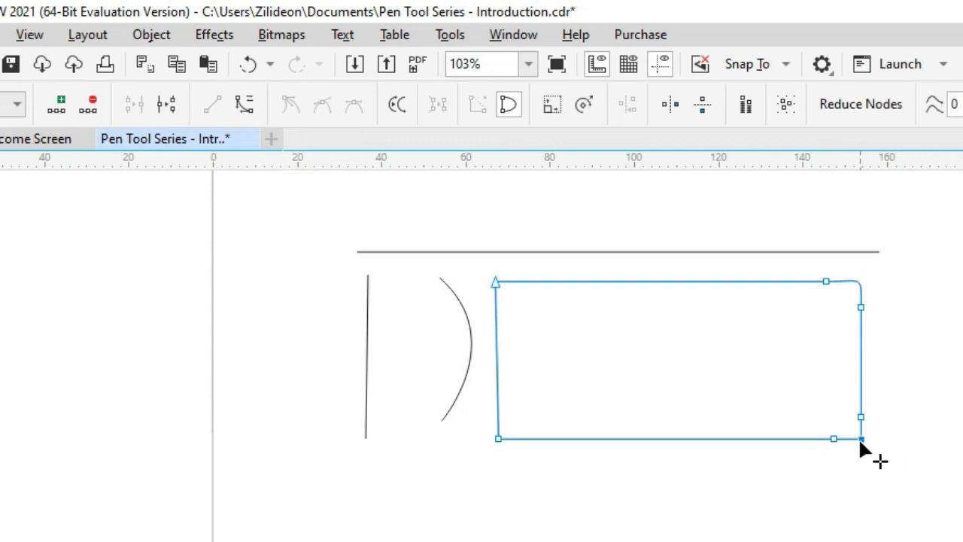
click(252, 113)
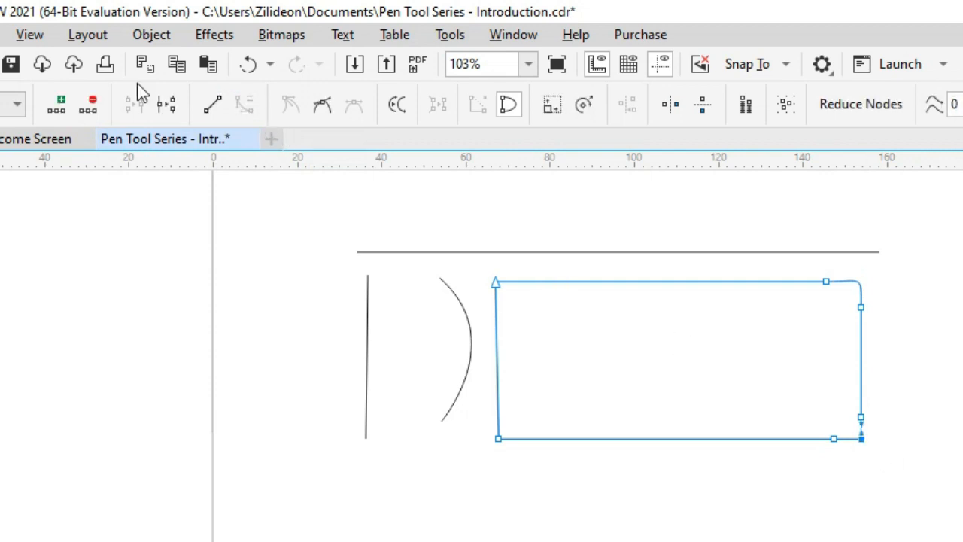
click(97, 104)
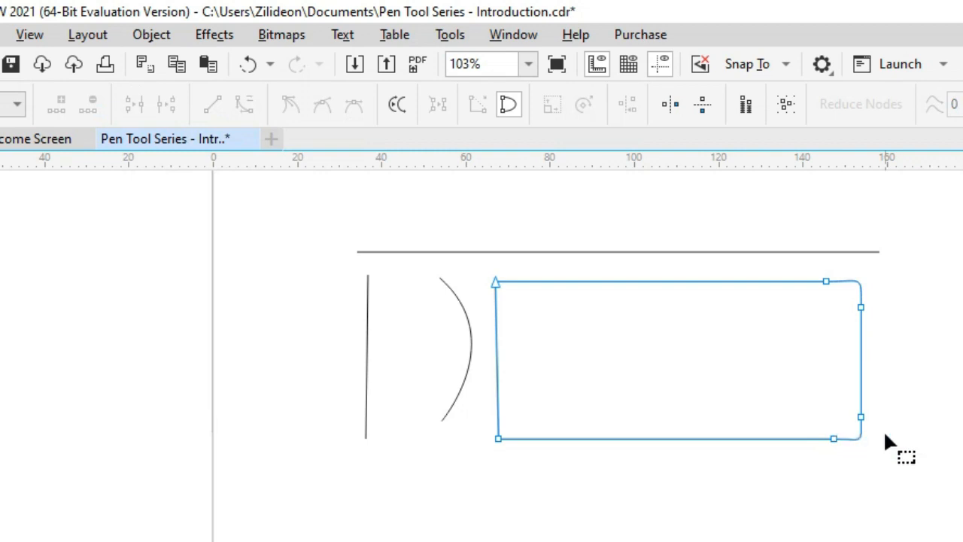
key(space)
click(937, 442)
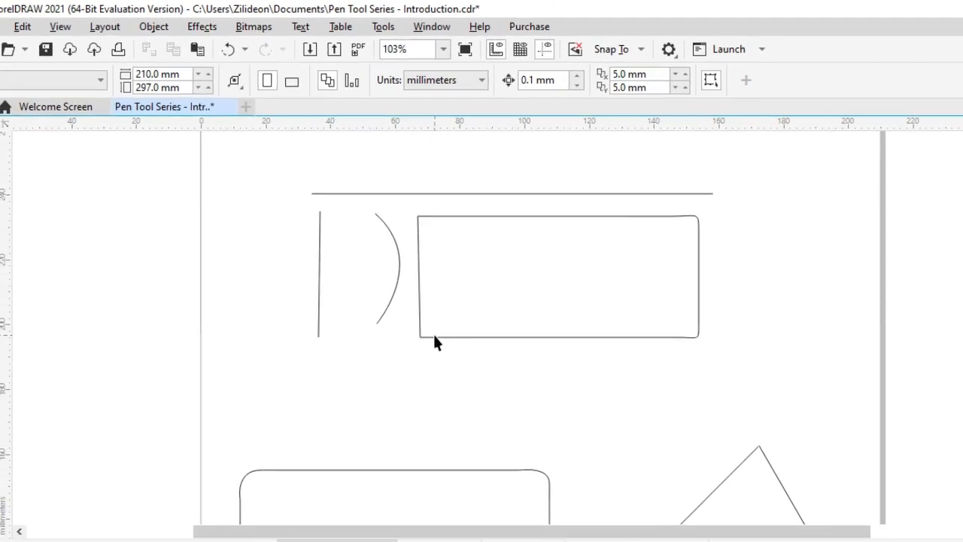
Straighten the rectangle's left edge by moving its lower-left corner node vertically in line with the upper-left one using the Shape tool
click(434, 337)
key(F10)
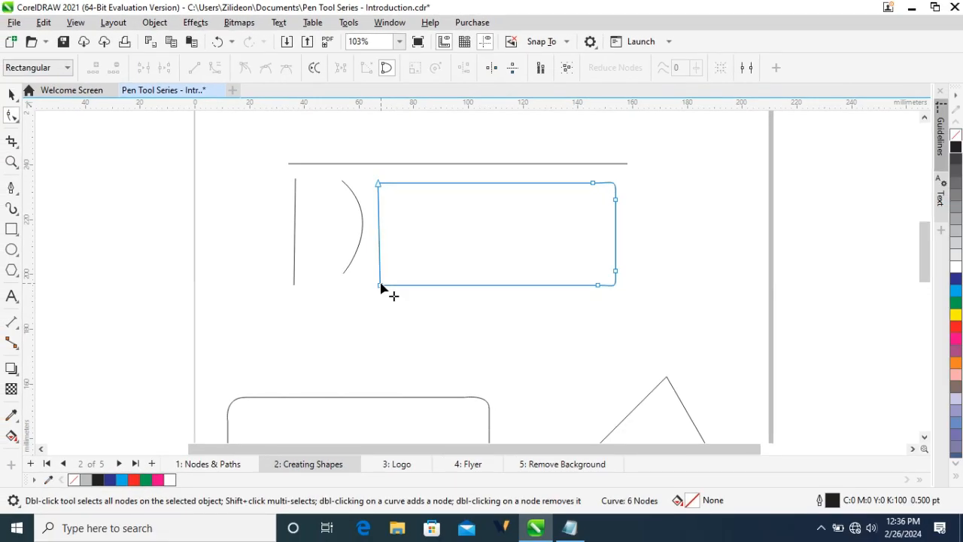
key(space)
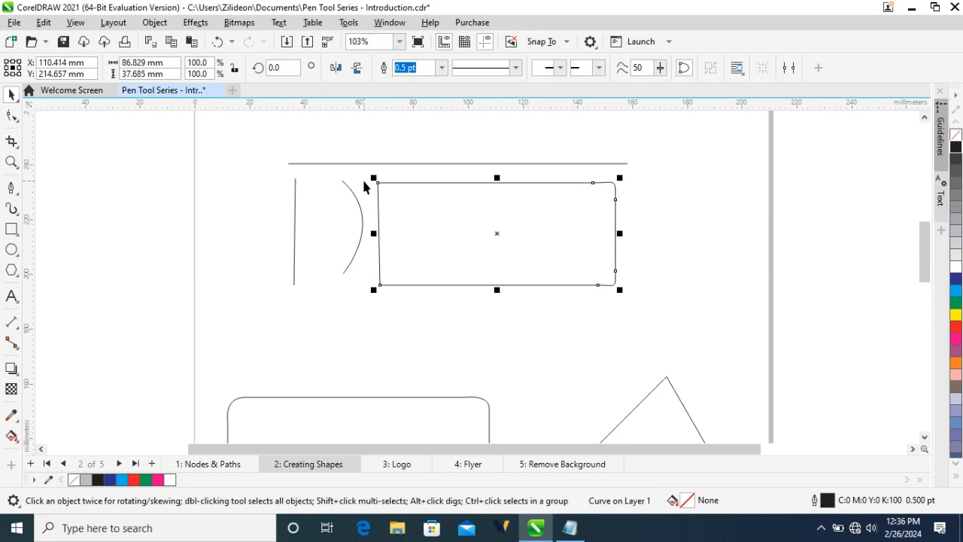
key(shift+F2)
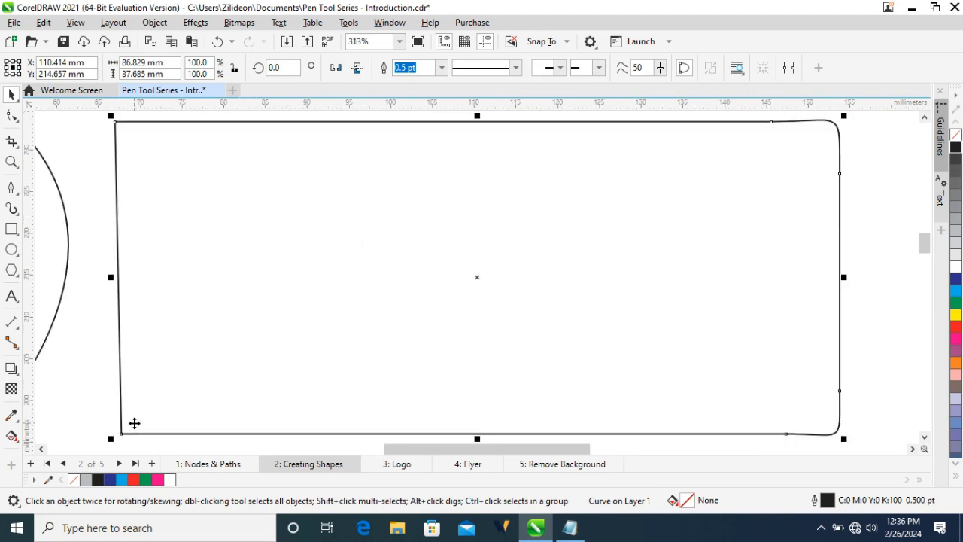
key(F10)
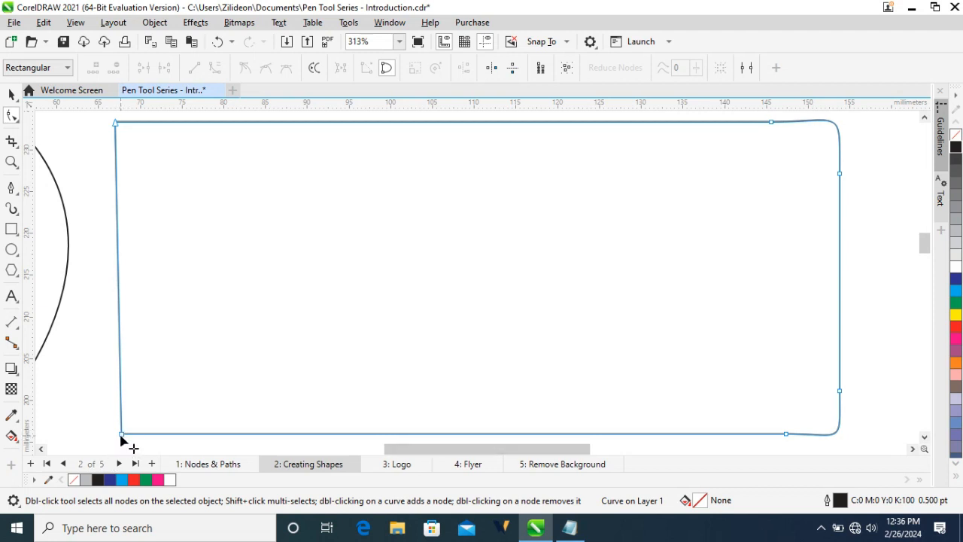
drag(121, 441, 115, 389)
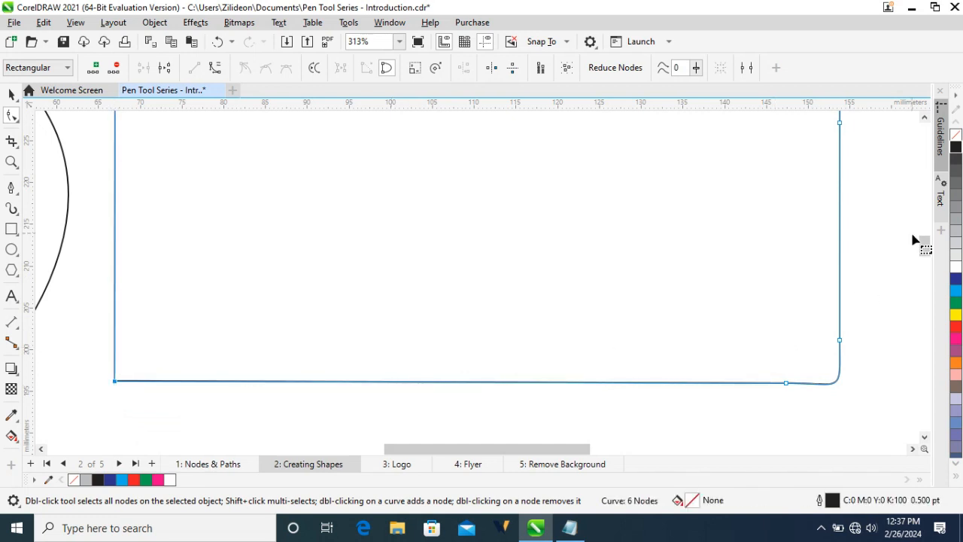
drag(925, 243, 924, 241)
key(space)
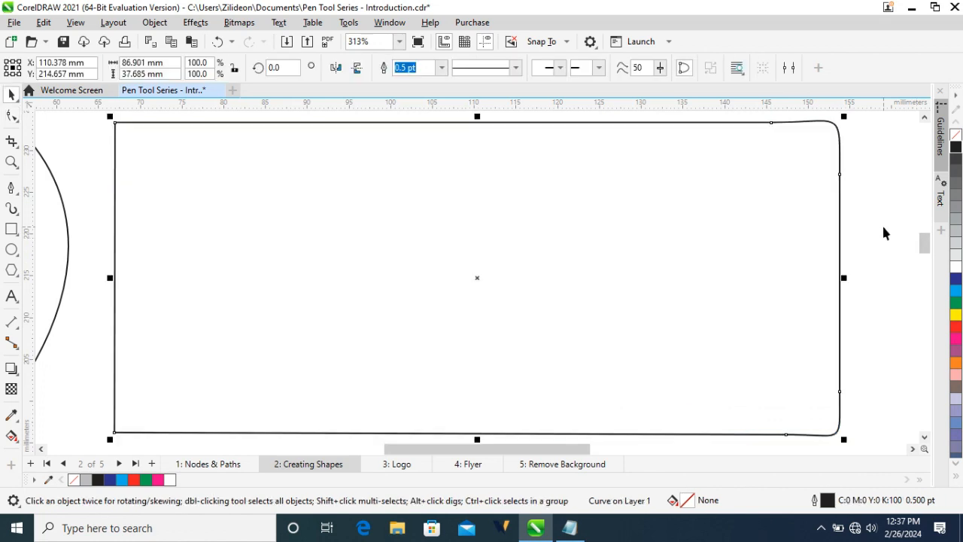
click(883, 232)
Add a node on each side of the rectangle's upper-left and lower-left corners with the Shape tool
key(space)
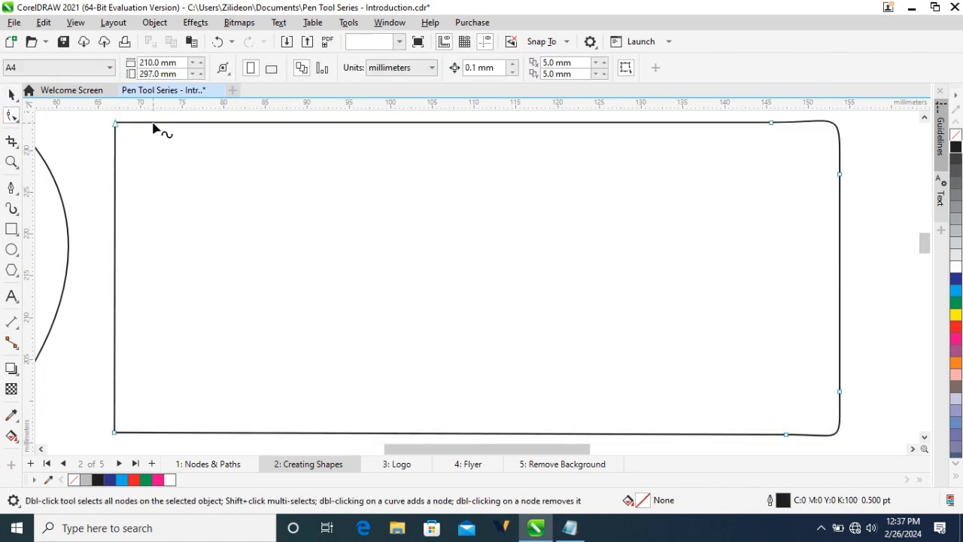
double_click(153, 124)
double_click(116, 155)
double_click(115, 400)
double_click(152, 432)
Round the rectangle's upper-left and lower-left corners by deleting their corner nodes, and deselect the shape
scroll(151, 441, down, 1)
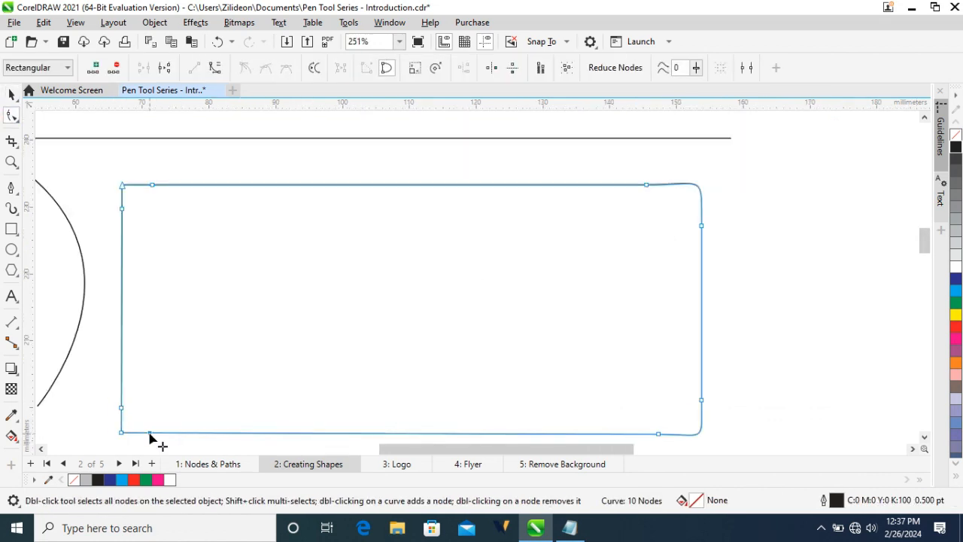
drag(107, 166, 192, 400)
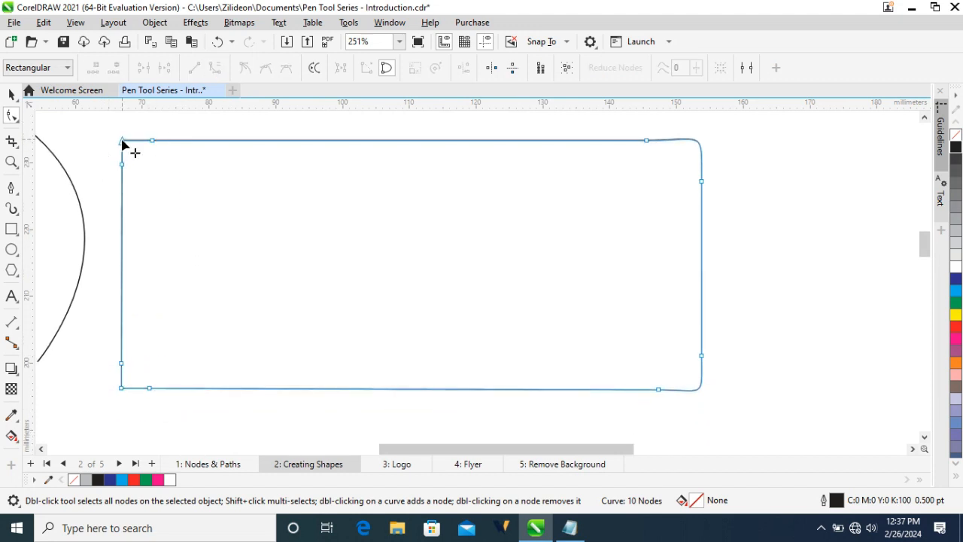
double_click(122, 141)
double_click(122, 389)
key(space)
click(77, 401)
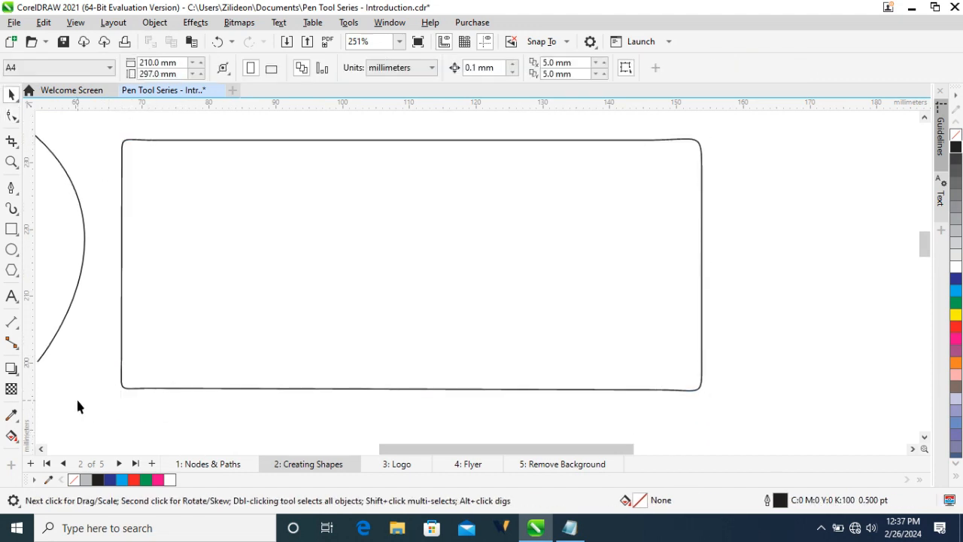
Examine the shapes on the page, including the larger rounded rectangle beside the triangle
key(F4)
drag(469, 210, 337, 178)
click(389, 148)
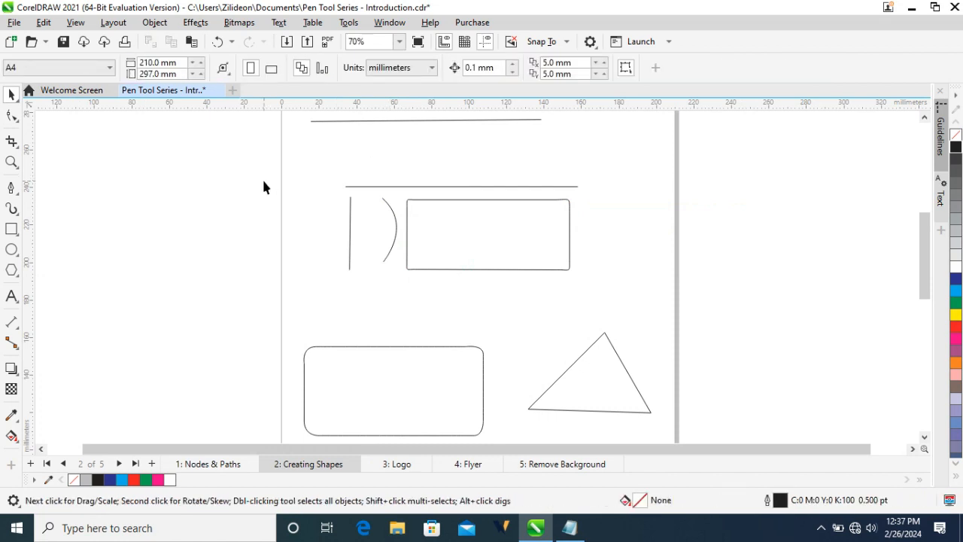
scroll(264, 187, up, 3)
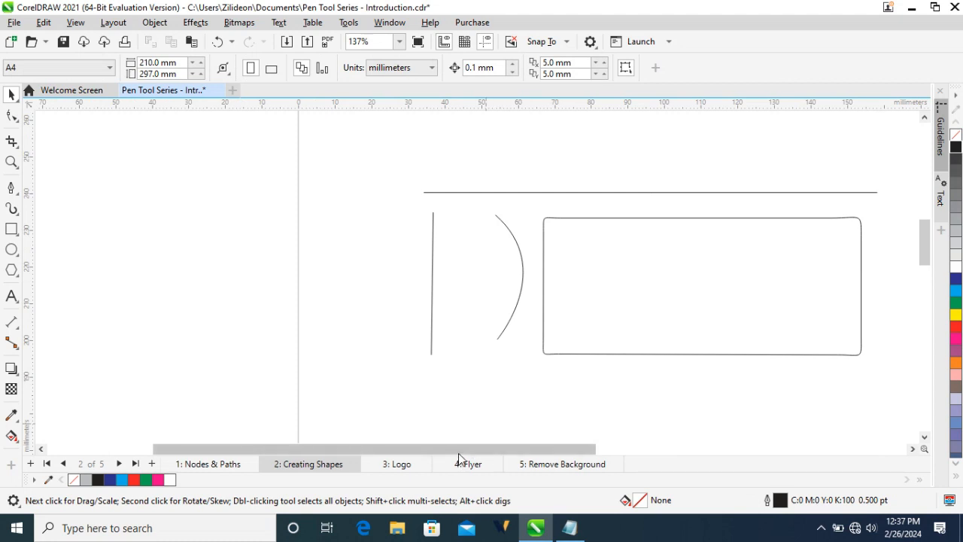
drag(459, 451, 566, 450)
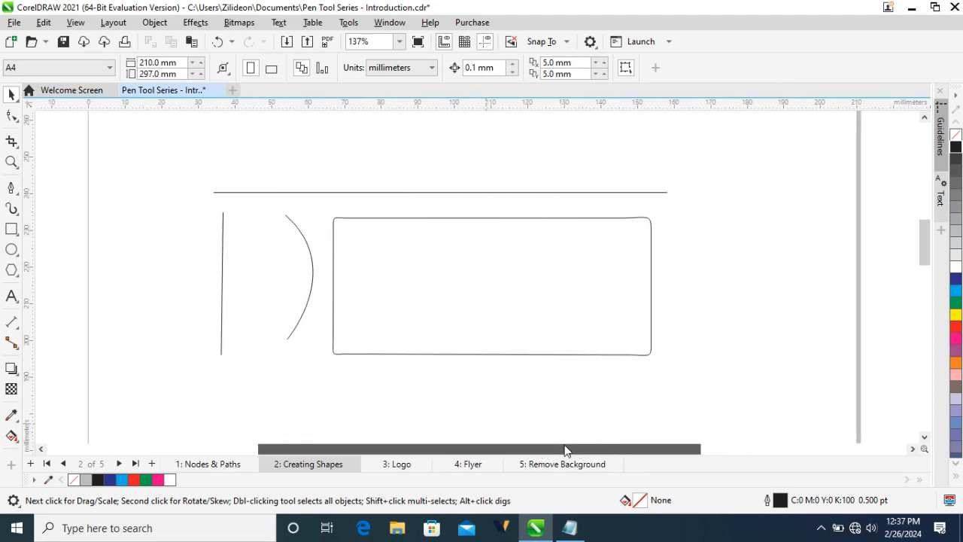
drag(928, 235, 921, 273)
click(410, 195)
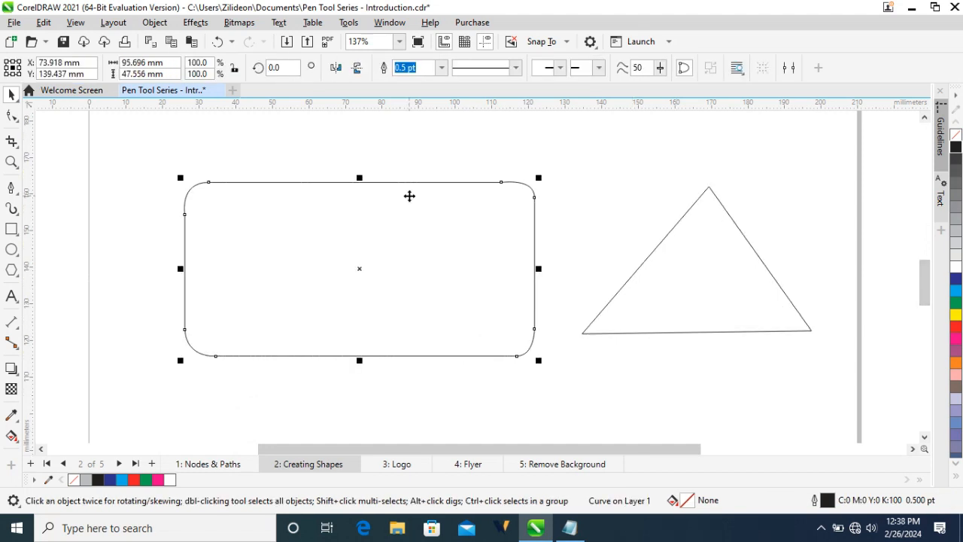
click(254, 124)
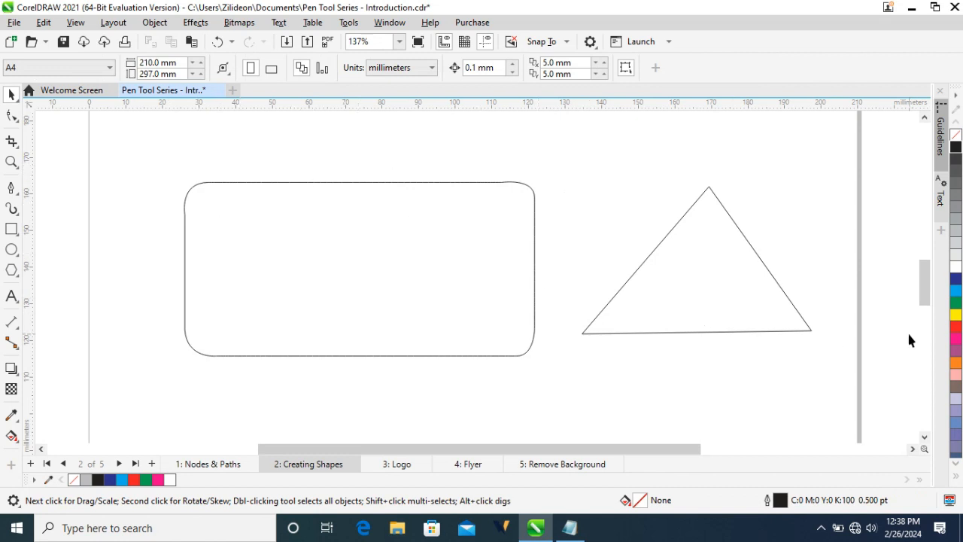
mouse_move(923, 275)
mouse_down()
mouse_move(918, 205)
mouse_move(919, 274)
mouse_up()
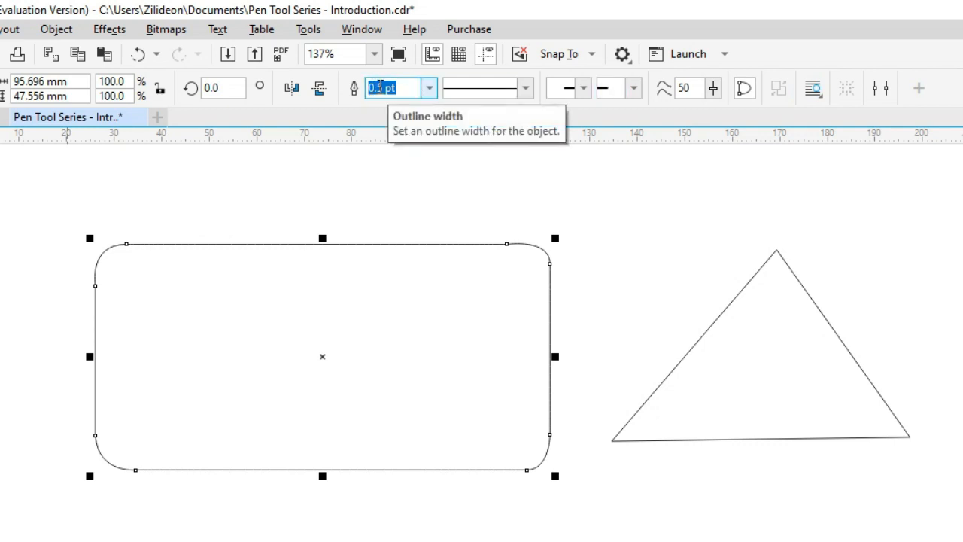
Try outline widths of 8.0 pt and 36.0 pt on the larger rounded rectangle
click(429, 88)
click(429, 88)
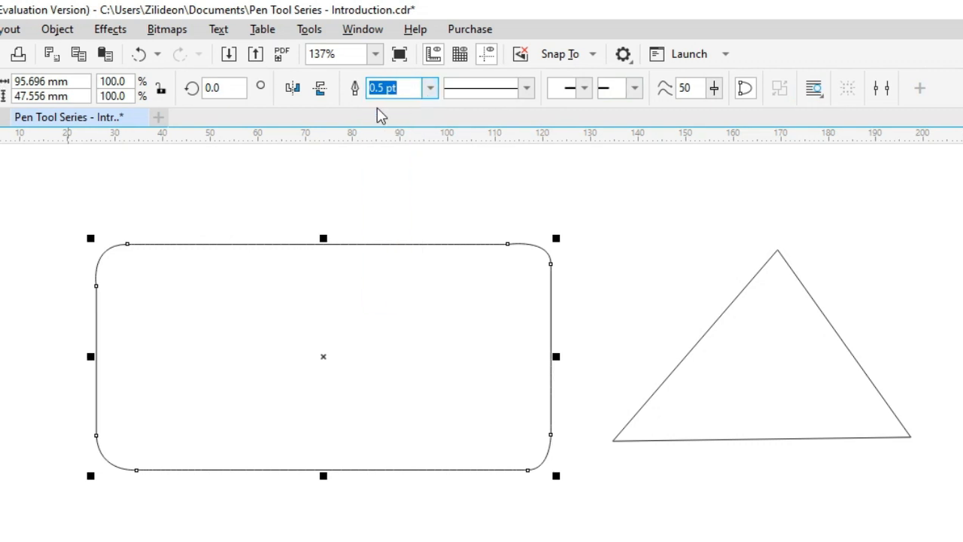
click(430, 90)
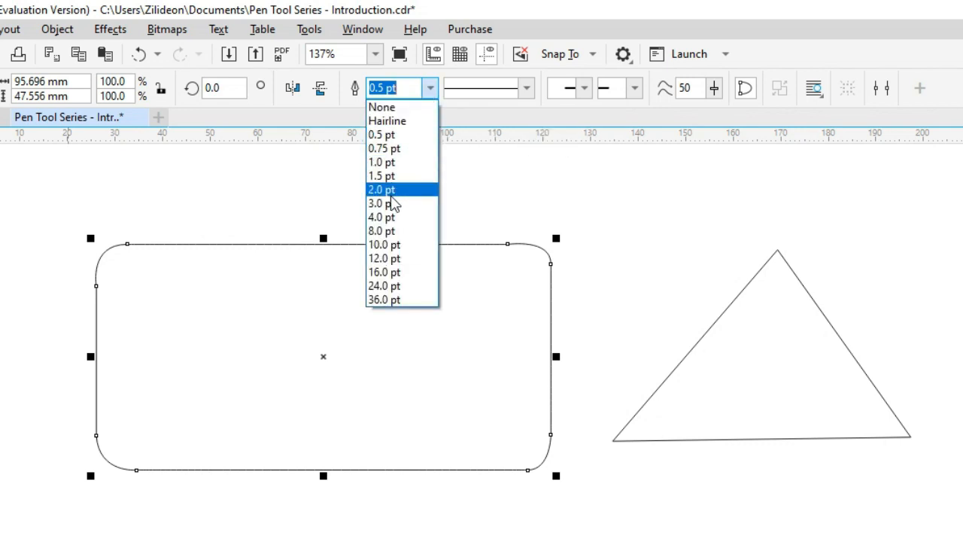
click(386, 235)
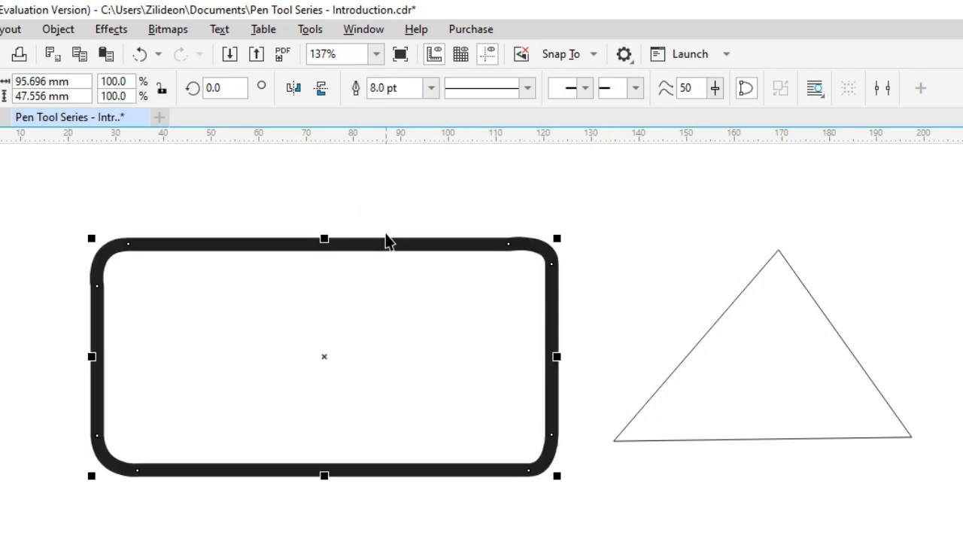
click(433, 88)
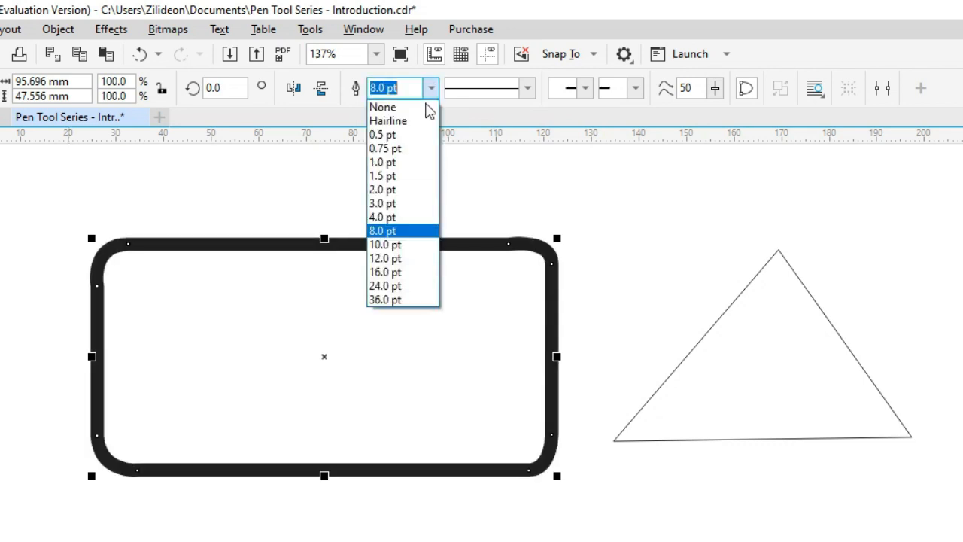
click(385, 299)
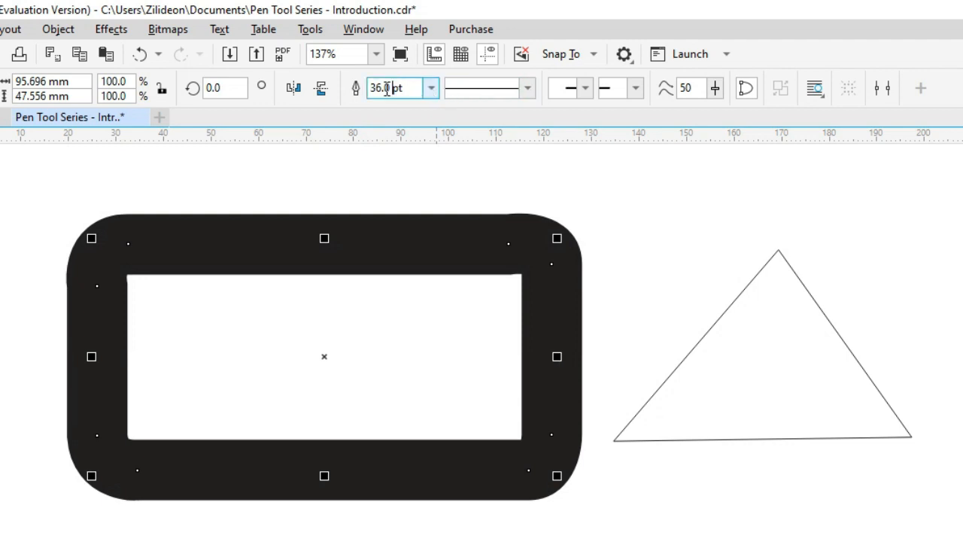
Set the larger rounded rectangle's outline width to 3.0 pt and deselect it
click(431, 88)
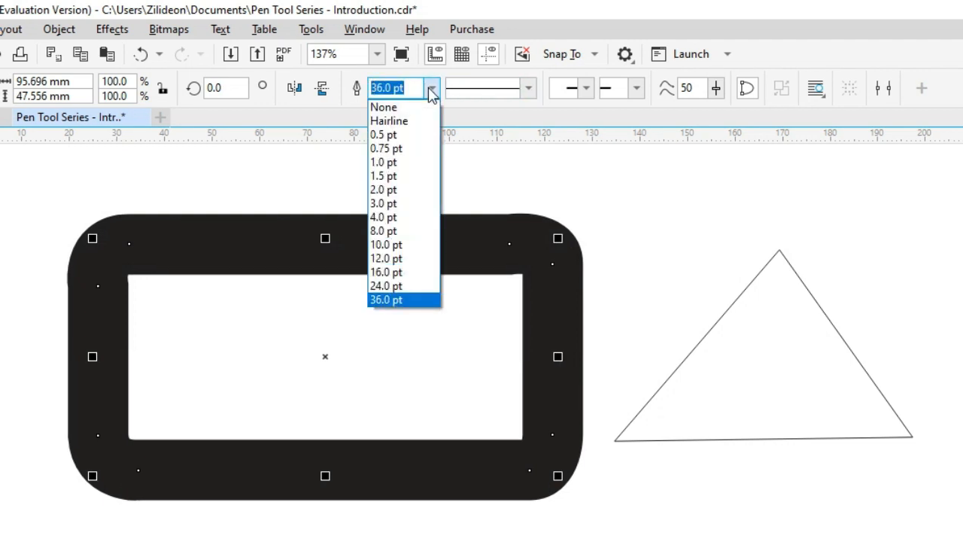
click(399, 201)
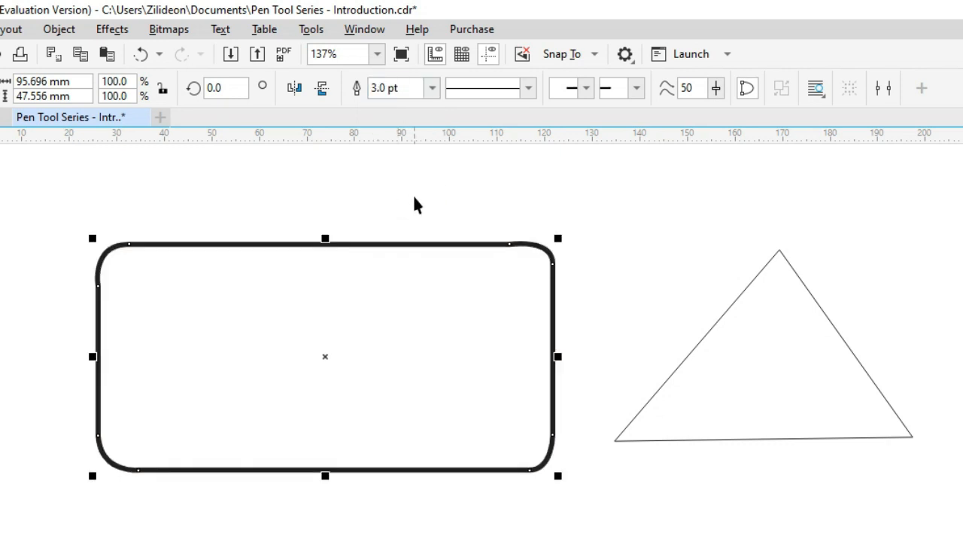
click(414, 198)
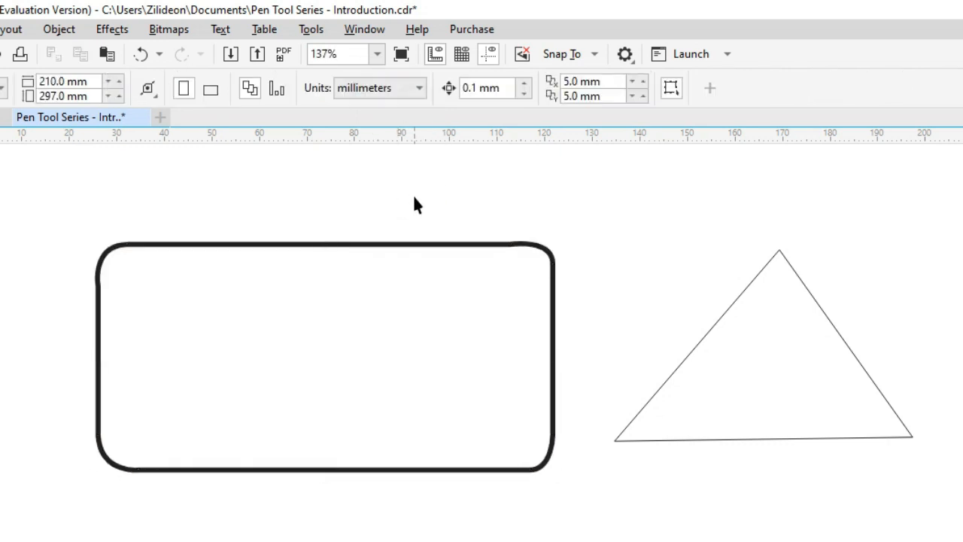
click(378, 305)
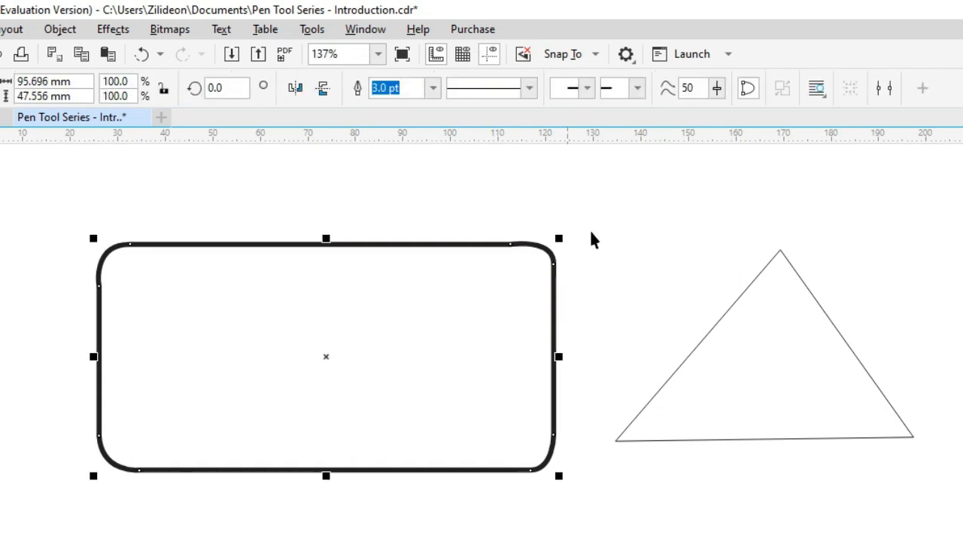
click(607, 244)
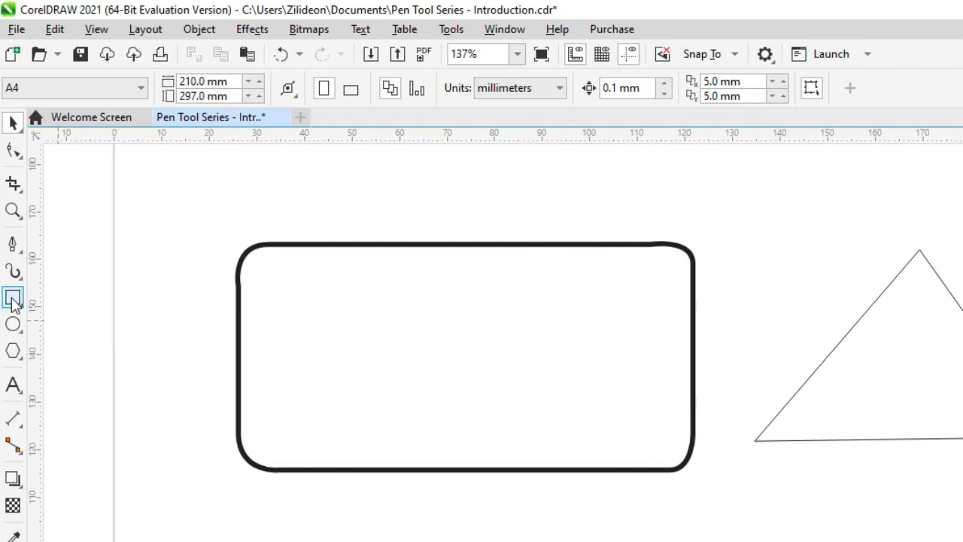
Draw a rectangle about 107 × 51 mm around the thick-outlined rounded rectangle, fill it dark blue, and place it behind
click(13, 299)
drag(202, 238, 712, 482)
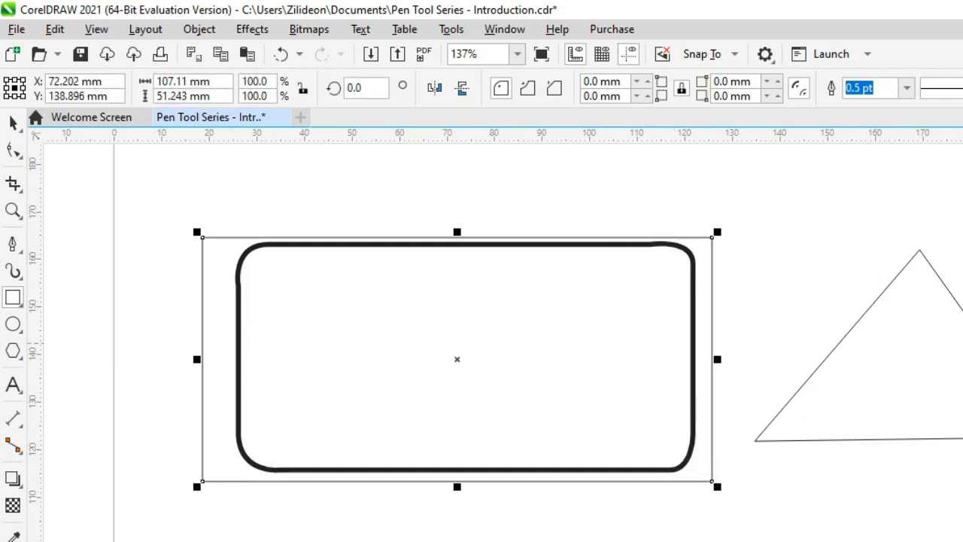
click(962, 344)
key(space)
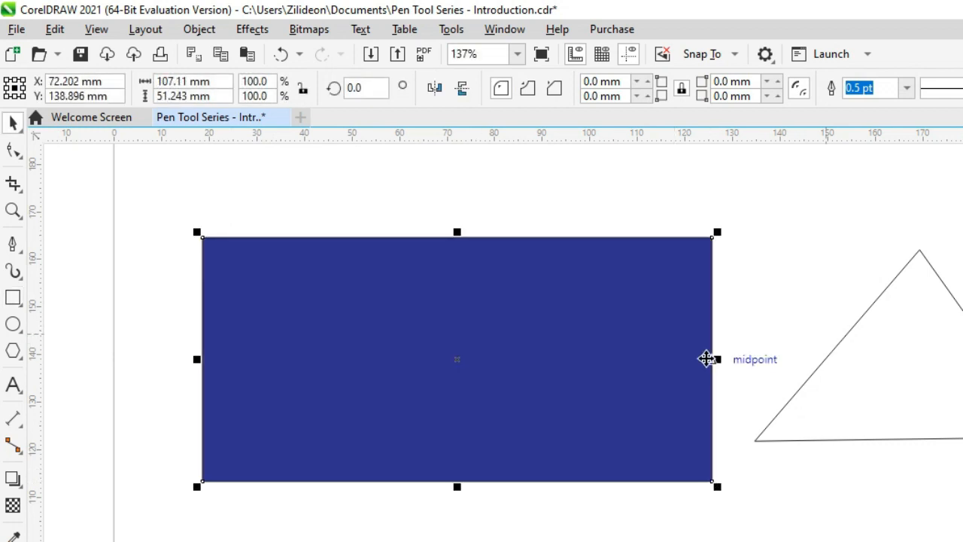
click(745, 335)
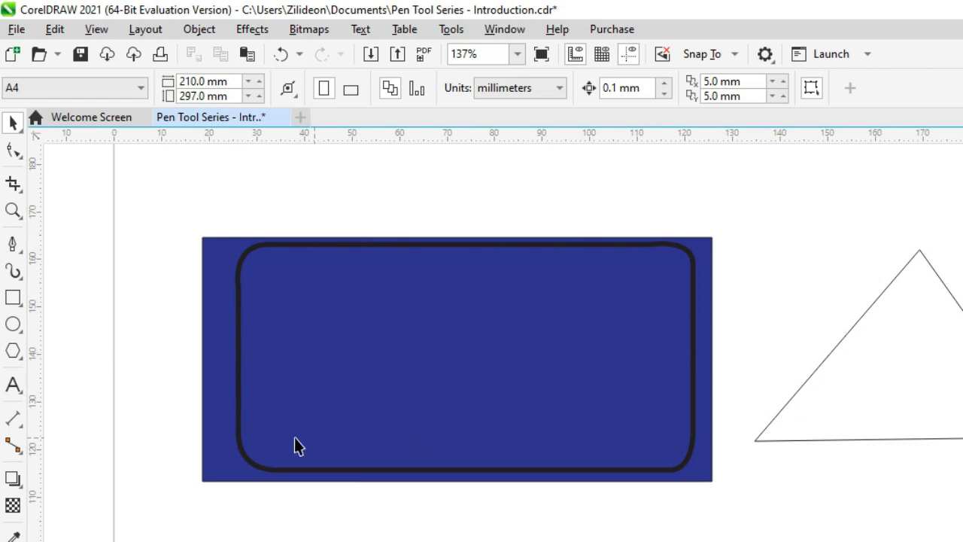
Delete the dark-blue rectangle behind the rounded rectangle
click(219, 409)
key(Delete)
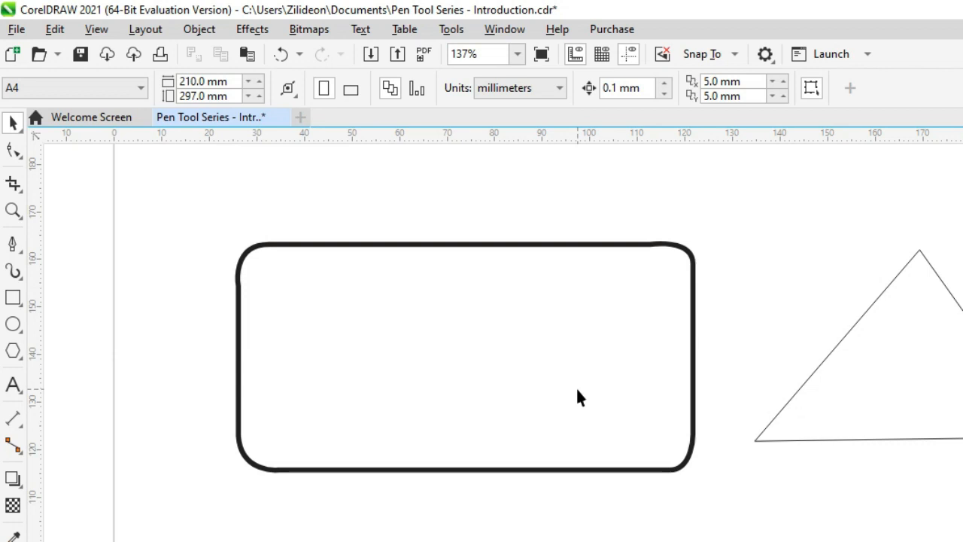
Fill the larger rounded rectangle with blue, give it a red outline, and deselect it
click(440, 321)
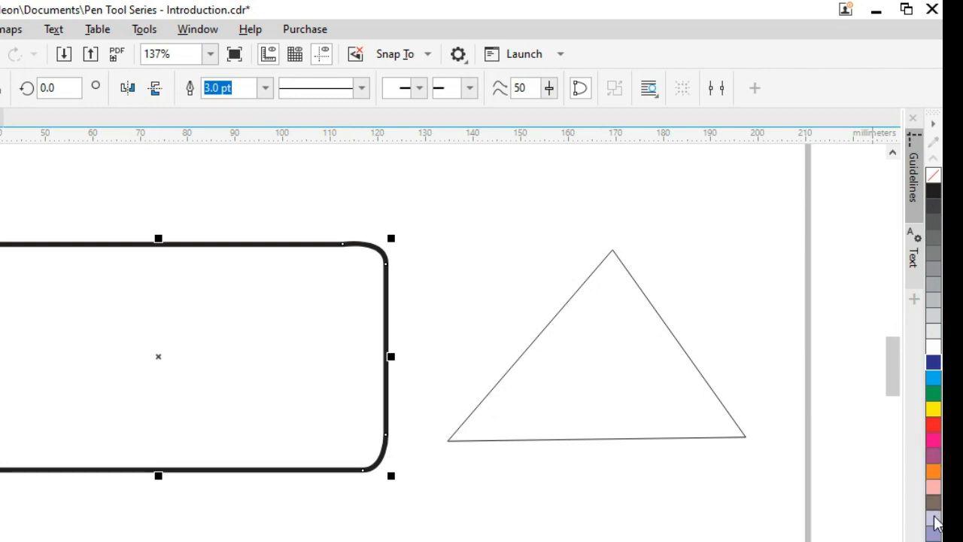
click(933, 367)
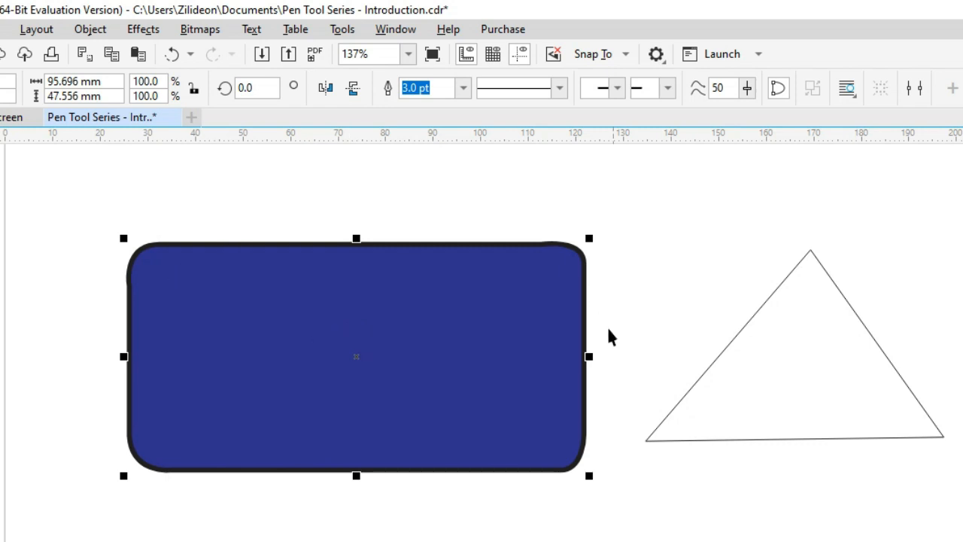
click(84, 435)
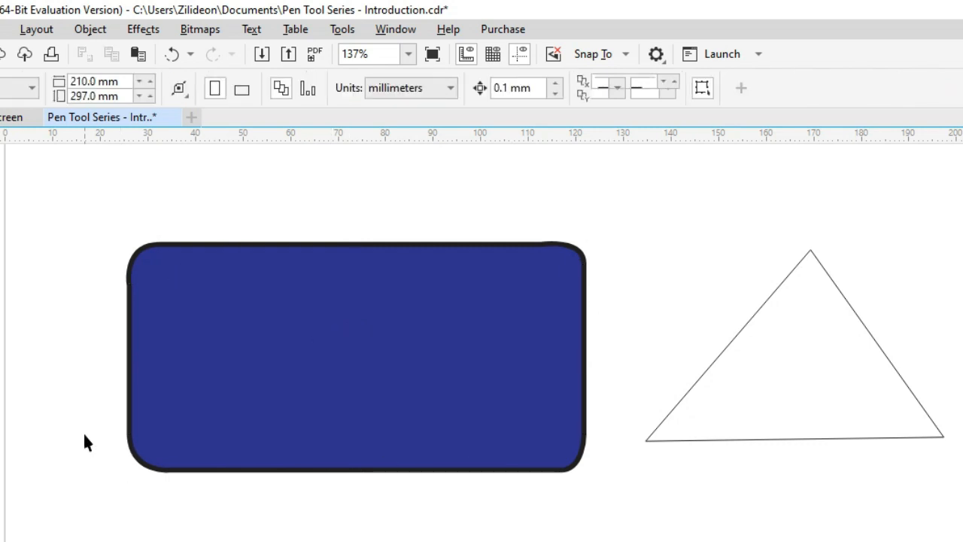
click(139, 416)
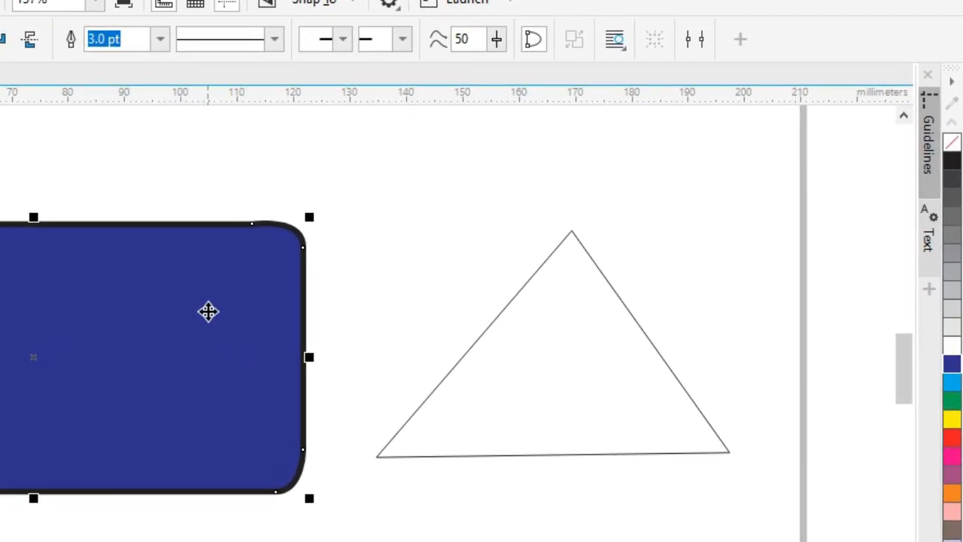
right_click(953, 444)
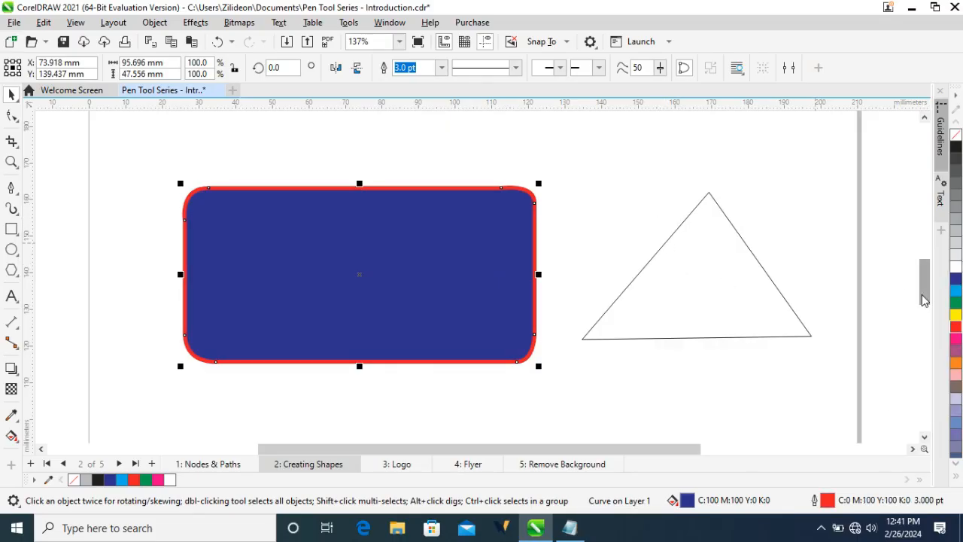
click(621, 228)
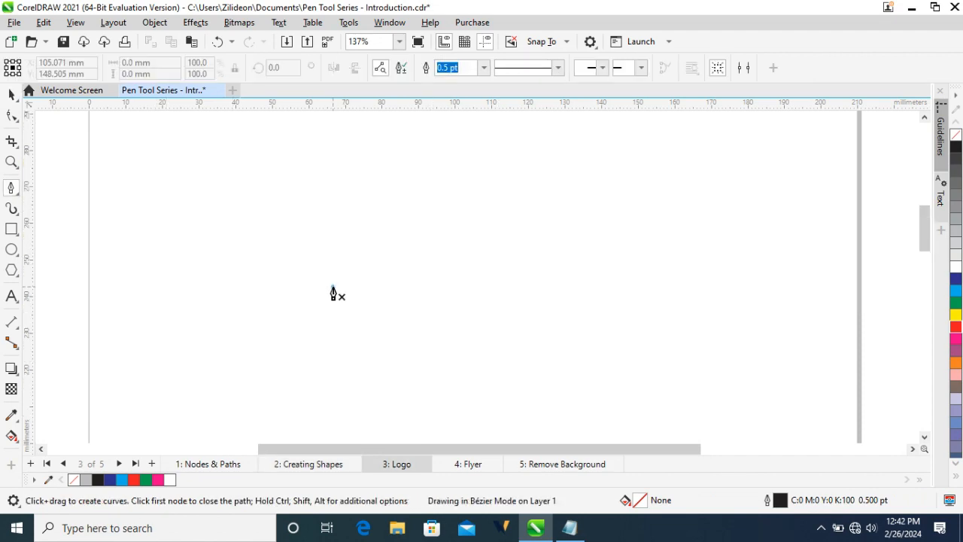
On the Logo page, draw an upright closed leaf with the Pen tool, about 5 × 36 mm, with one straight and one curved side
click(334, 286)
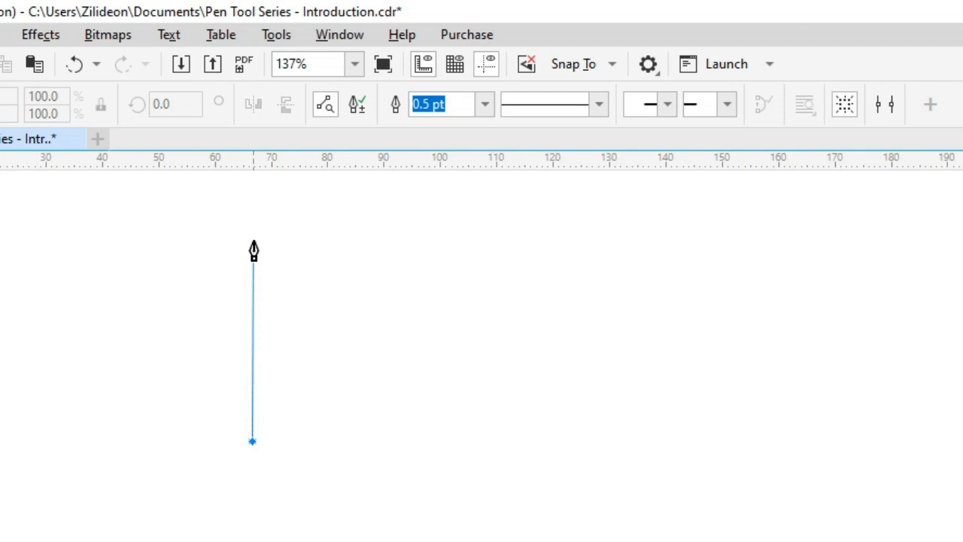
double_click(253, 241)
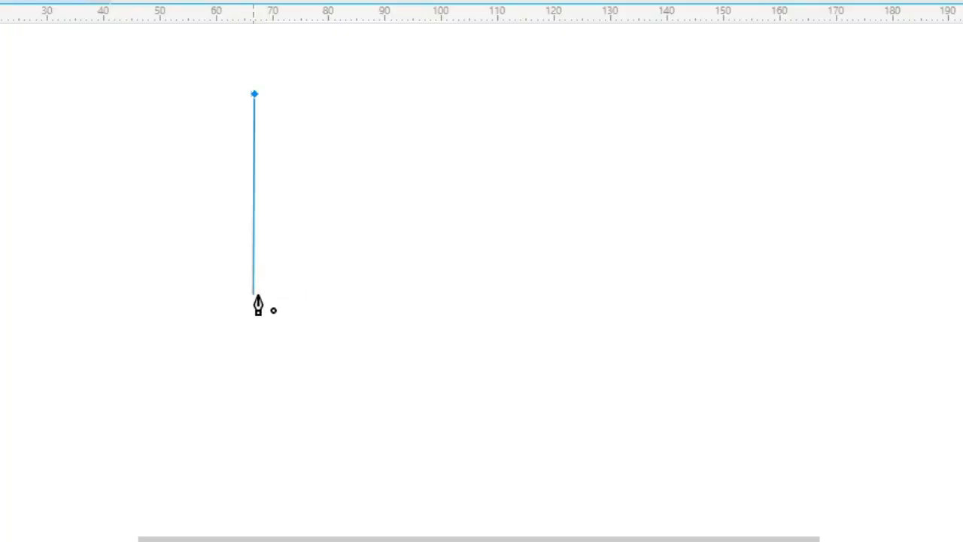
drag(257, 446, 274, 435)
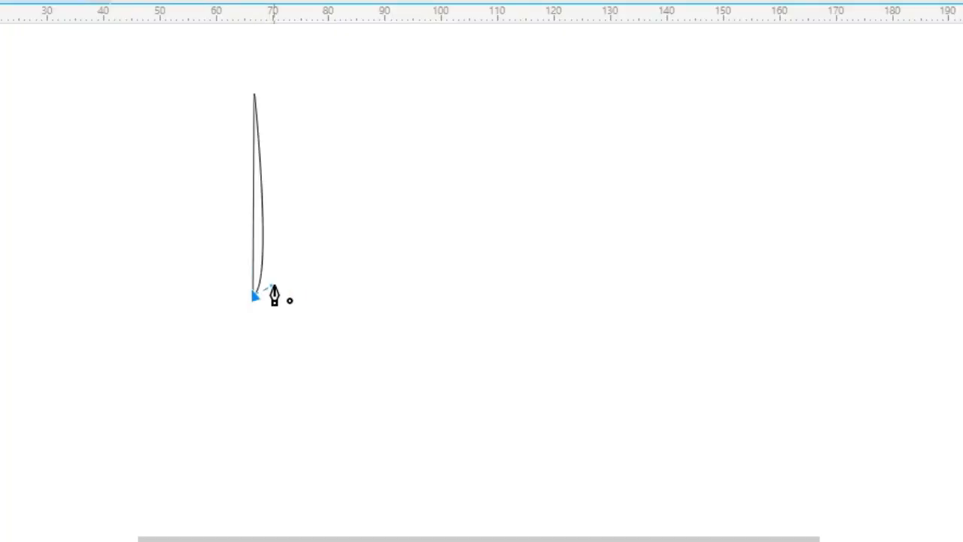
drag(273, 286, 316, 183)
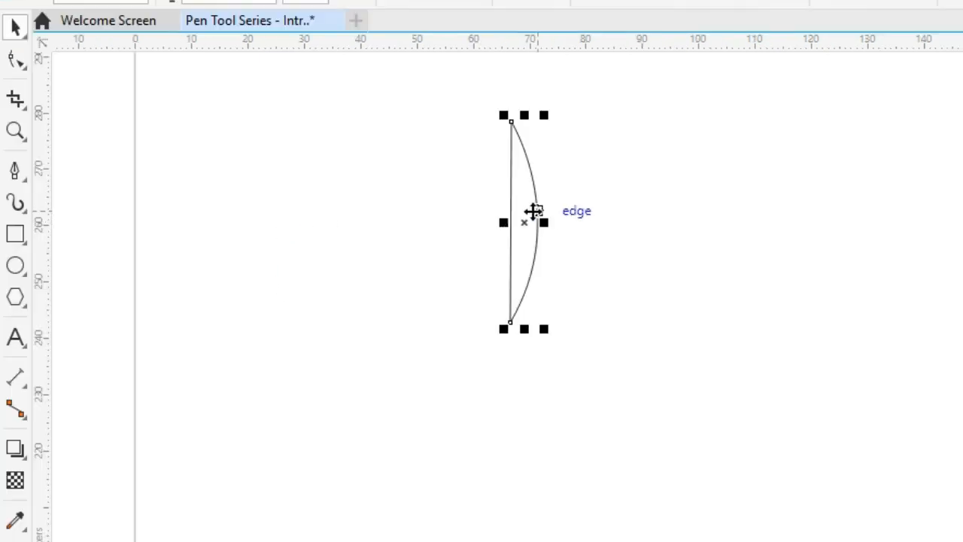
Move the leaf's rotation centre to its lower tip and create a copy rotated counterclockwise around it
click(267, 176)
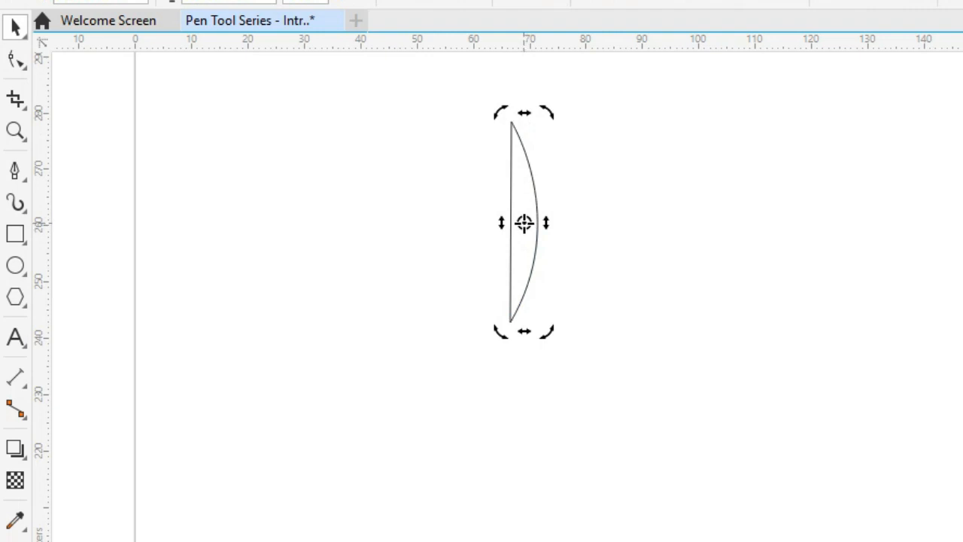
mouse_move(524, 222)
mouse_down()
mouse_move(525, 293)
mouse_move(509, 324)
mouse_up()
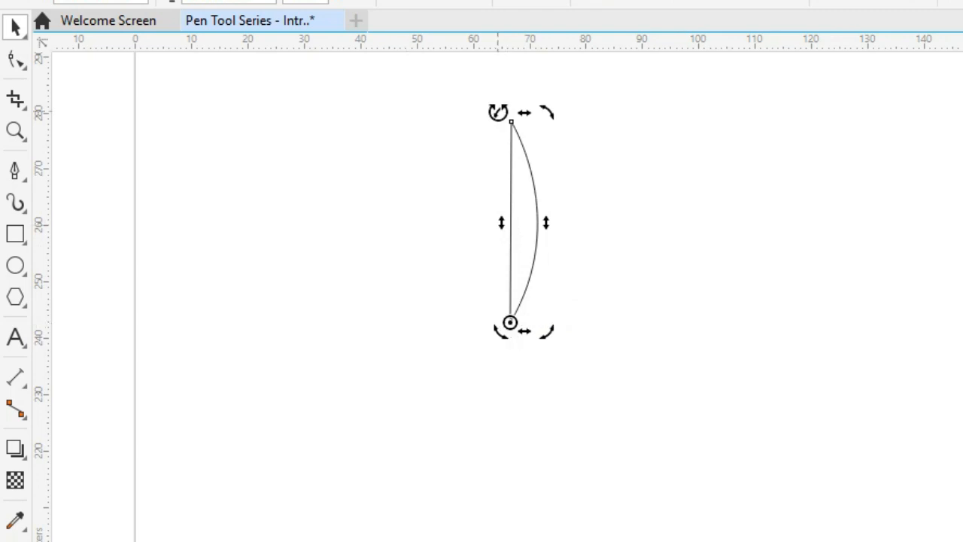
drag(498, 113, 394, 223)
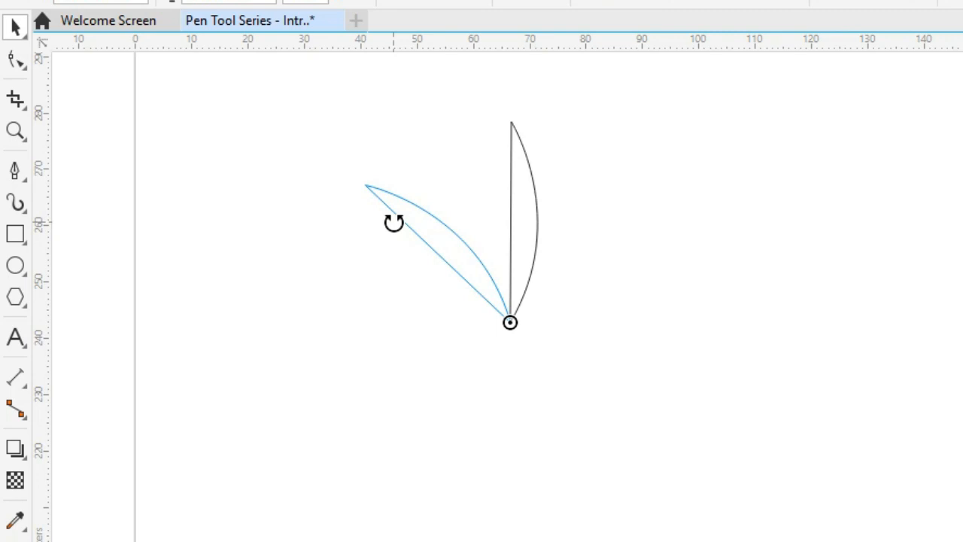
drag(394, 223, 392, 224)
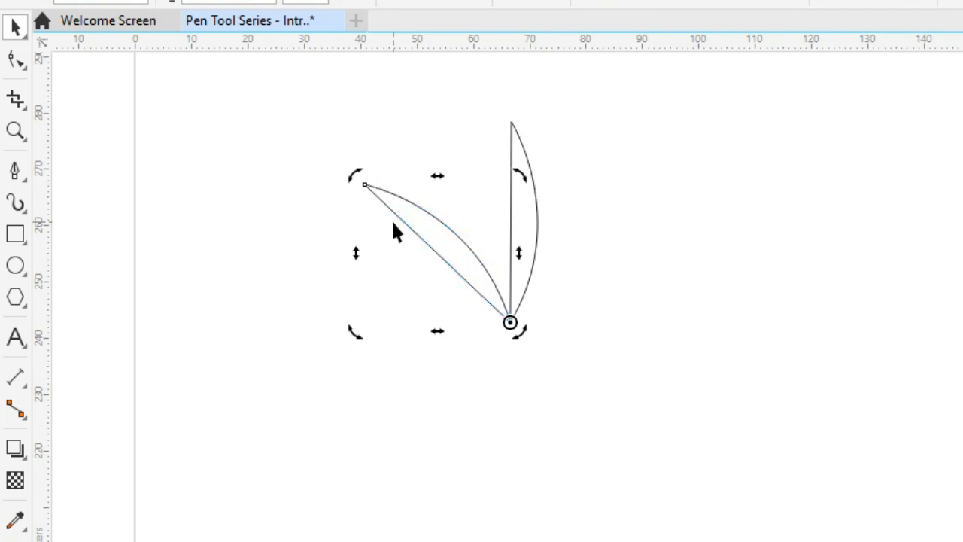
click(715, 300)
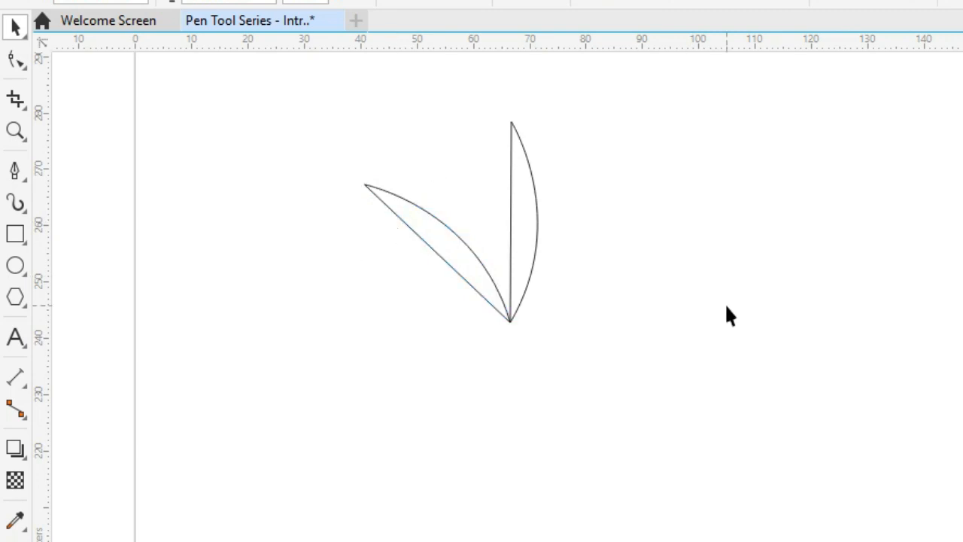
Rotate the copied leaf closer to the upright one, to an angle of about 34° around the shared lower tip
click(463, 260)
click(462, 258)
drag(353, 175, 398, 152)
click(328, 282)
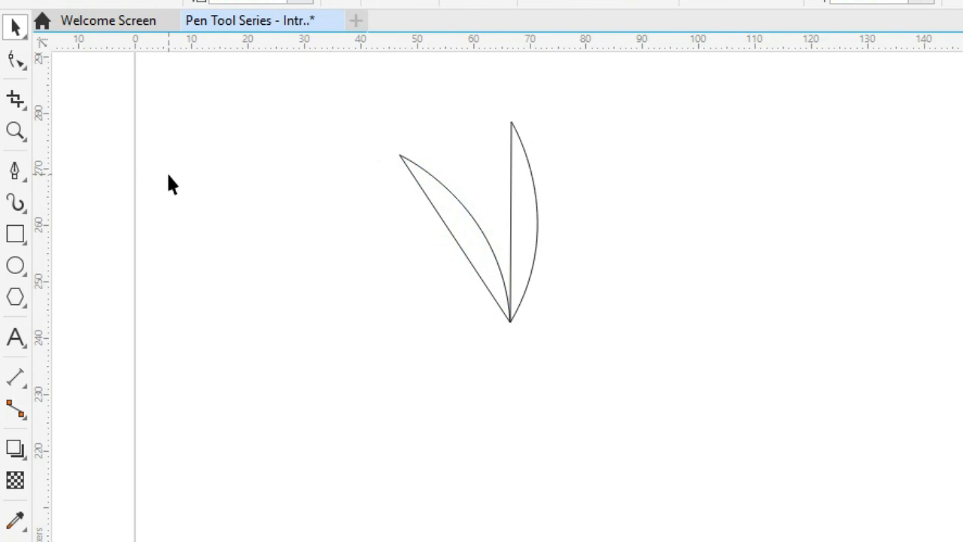
Draw a closed trapezoid pot with the Pen tool, about 27 × 11 mm, at the base of the two leaves
key(space)
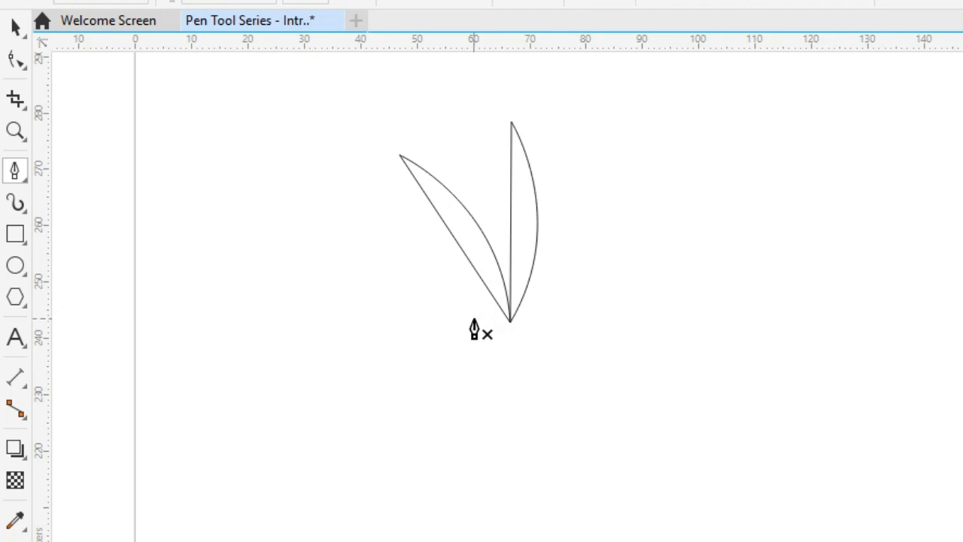
drag(466, 319, 572, 320)
click(572, 319)
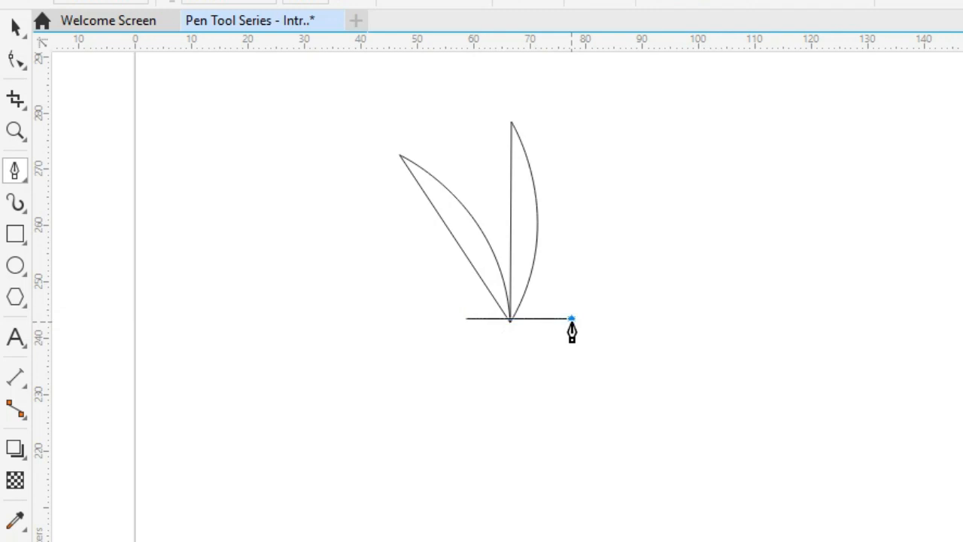
click(588, 379)
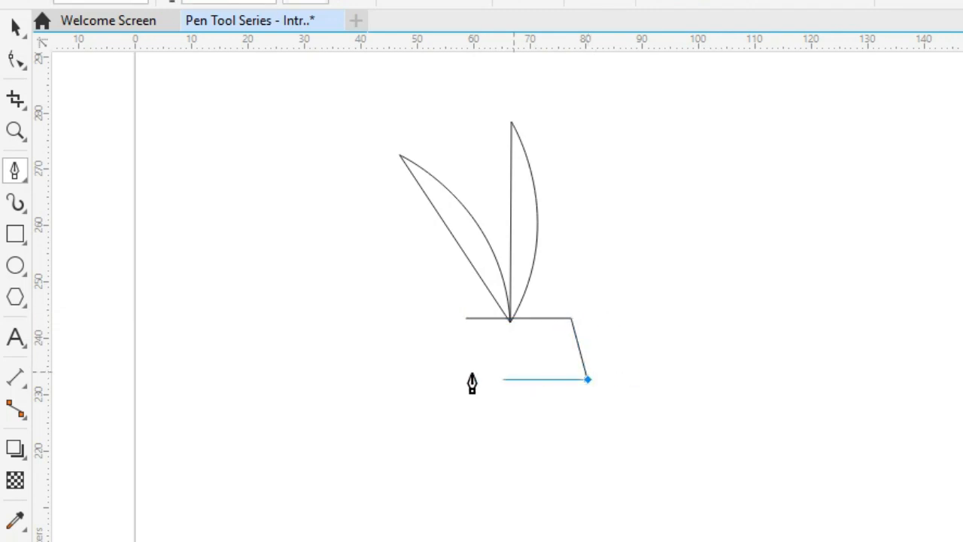
double_click(439, 379)
click(439, 379)
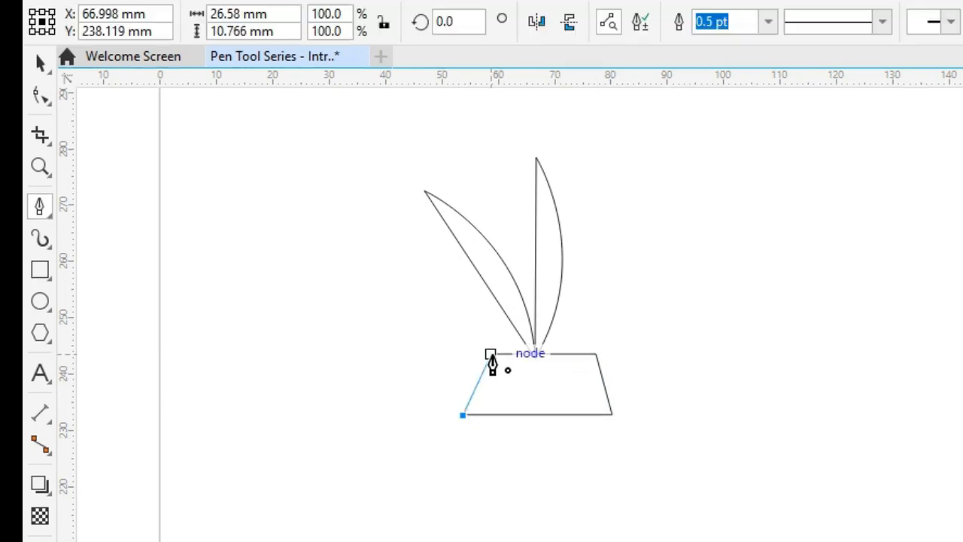
click(491, 355)
key(space)
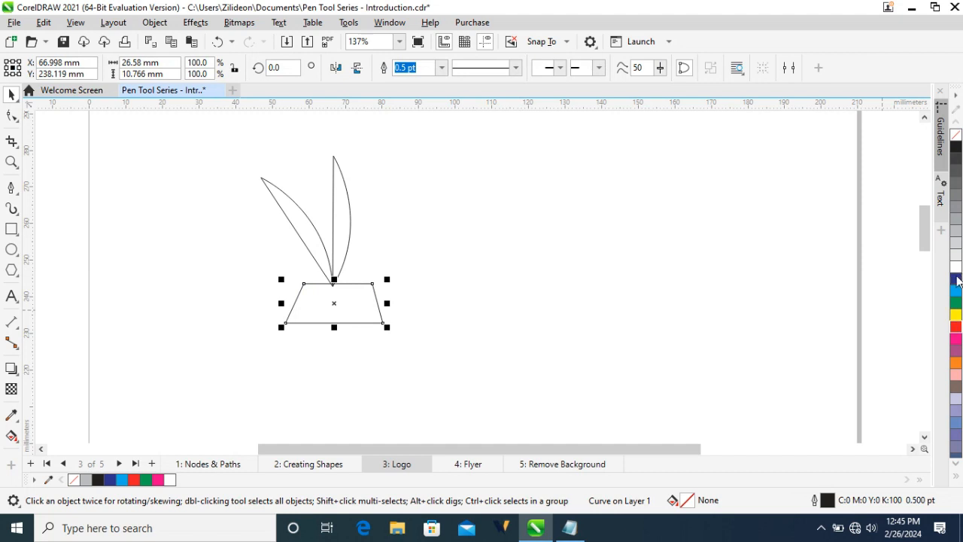
Fill the trapezoid pot with blue and both leaves with green
click(956, 279)
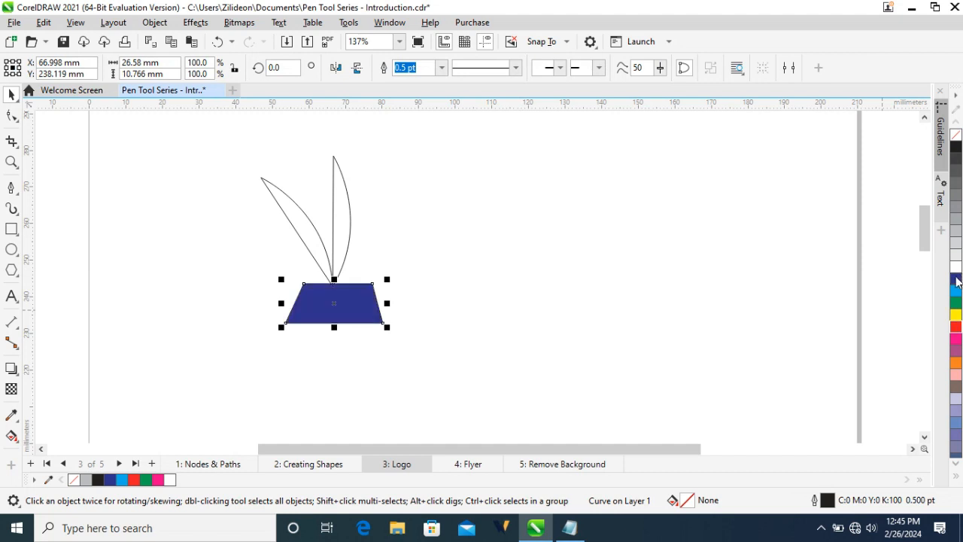
click(243, 161)
drag(233, 154, 360, 300)
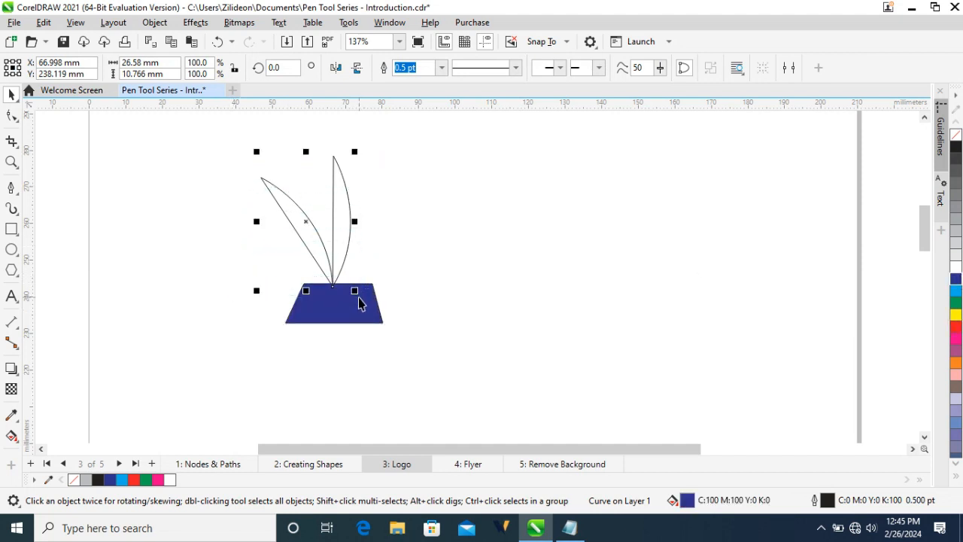
click(956, 304)
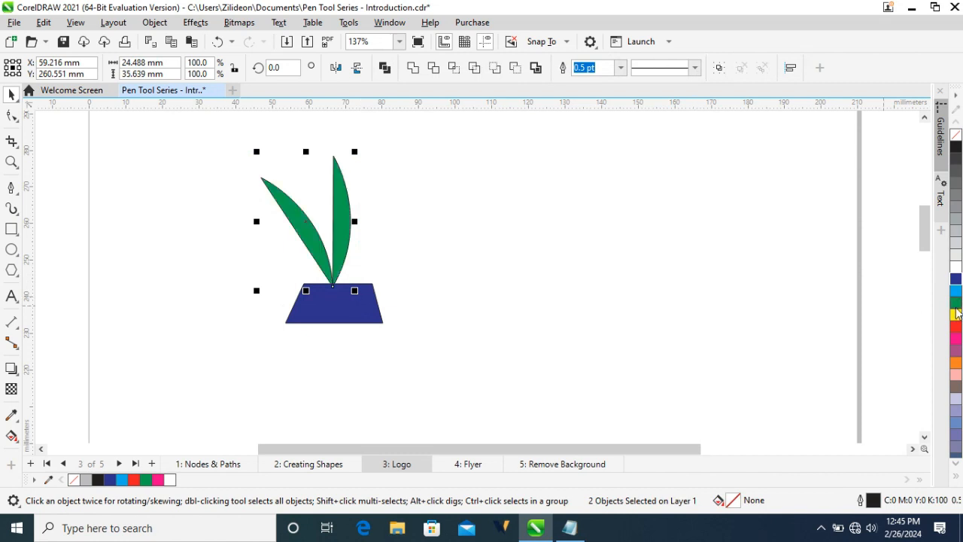
click(588, 284)
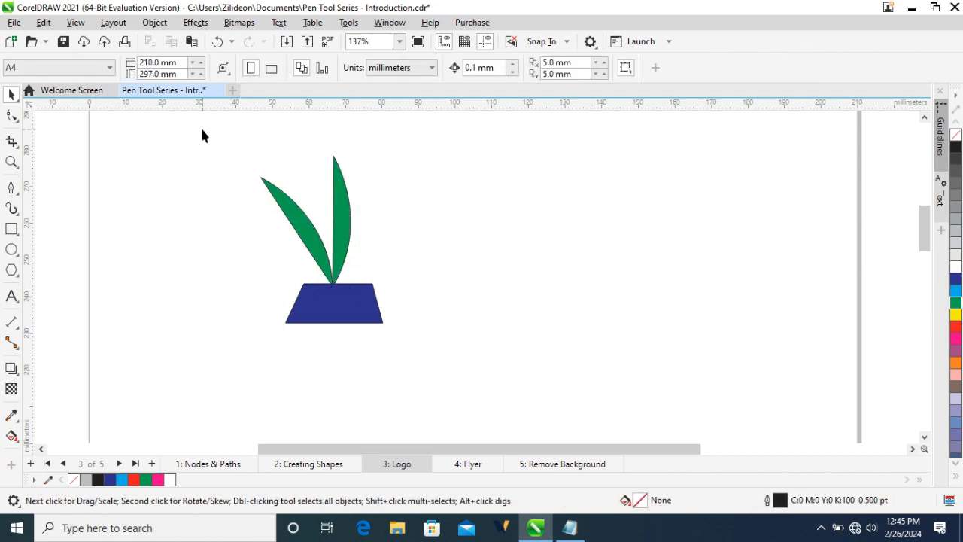
Scale the two leaves and the pot together to about 151%, making the plant about 50 × 69 mm
drag(202, 135, 443, 350)
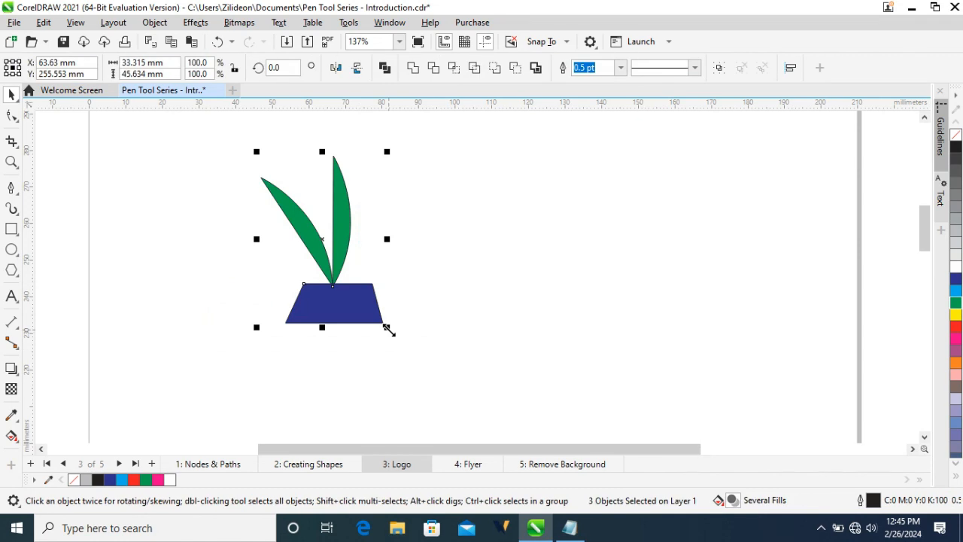
drag(388, 331, 555, 411)
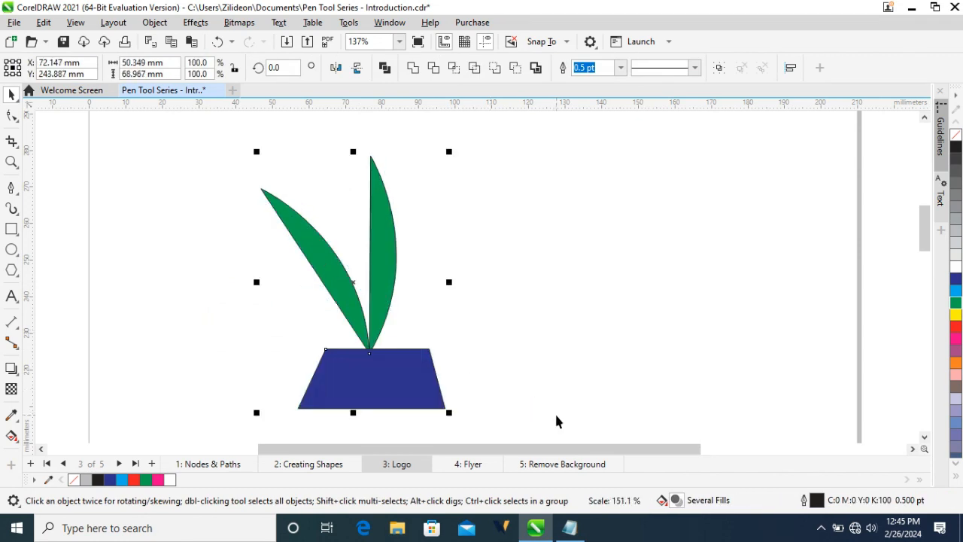
click(660, 380)
Match the outlines to the fills: green for both leaves and blue for the pot
click(383, 262)
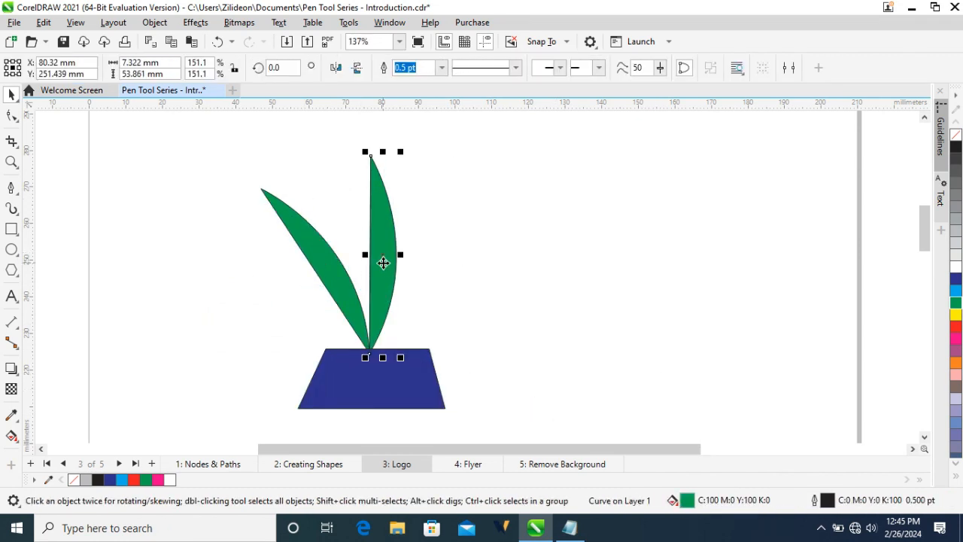
right_click(956, 303)
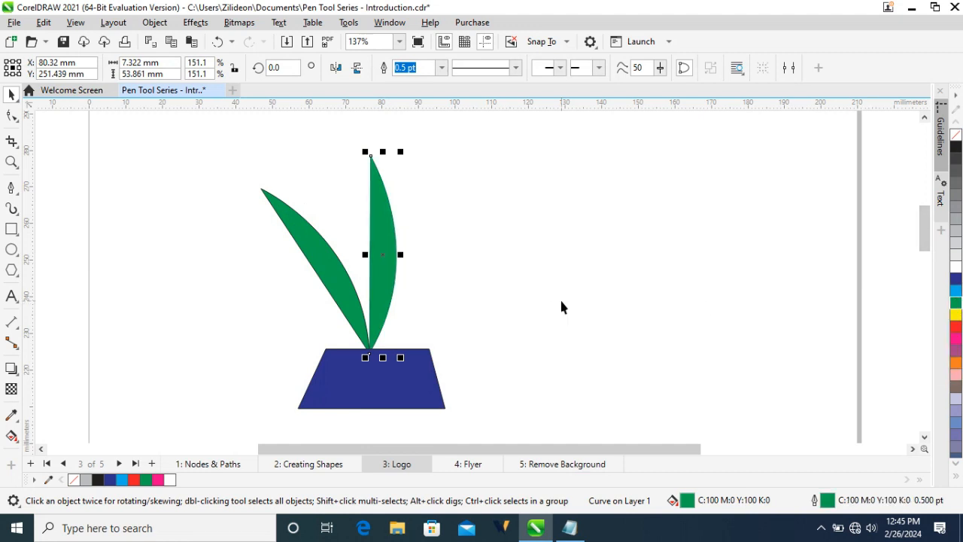
click(344, 280)
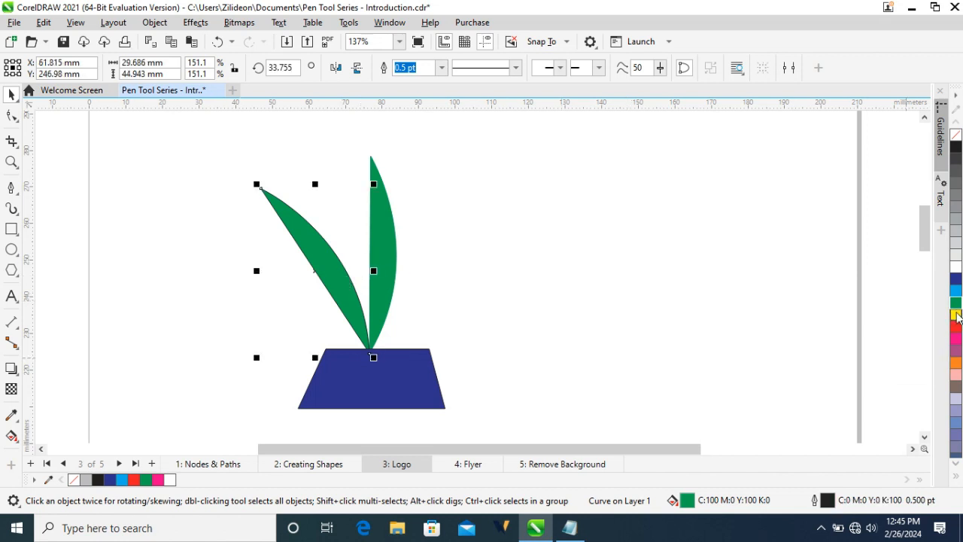
right_click(957, 305)
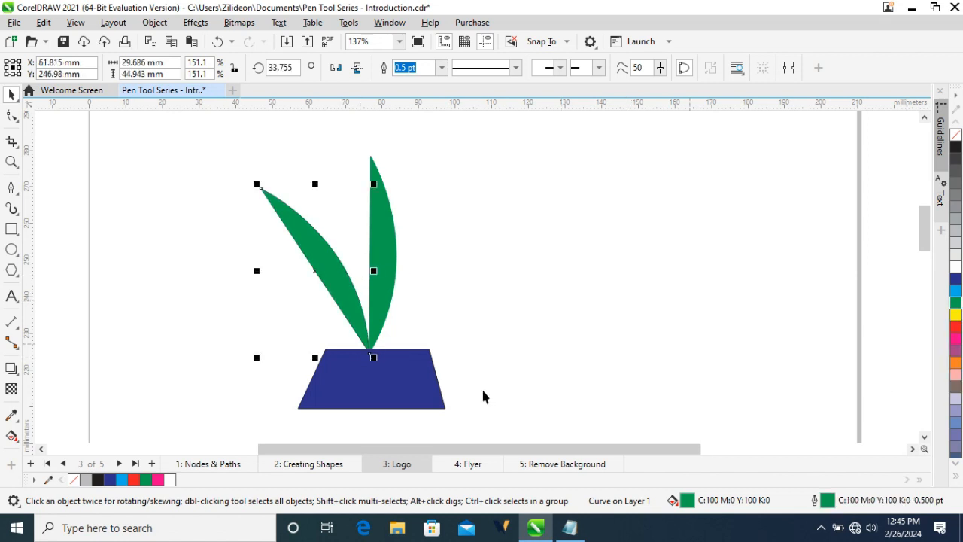
click(438, 392)
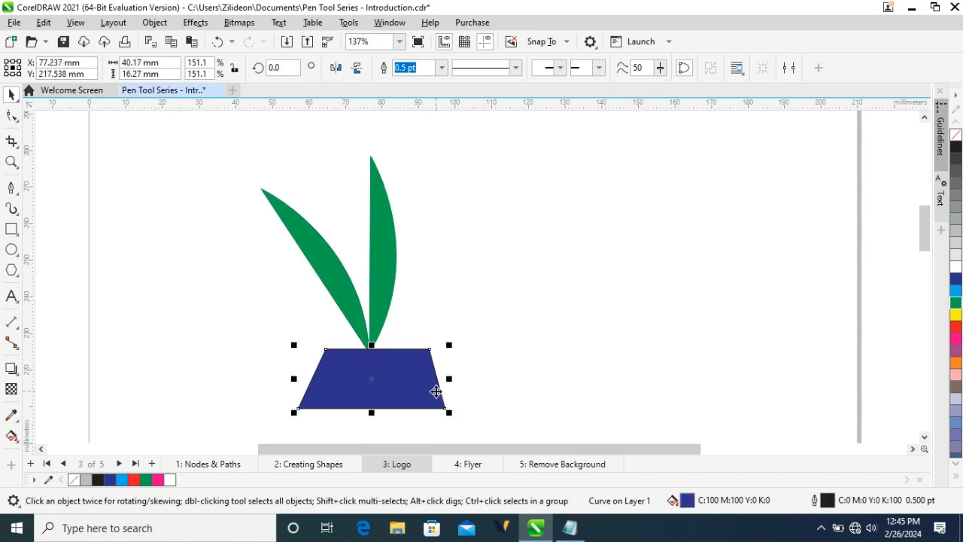
right_click(957, 282)
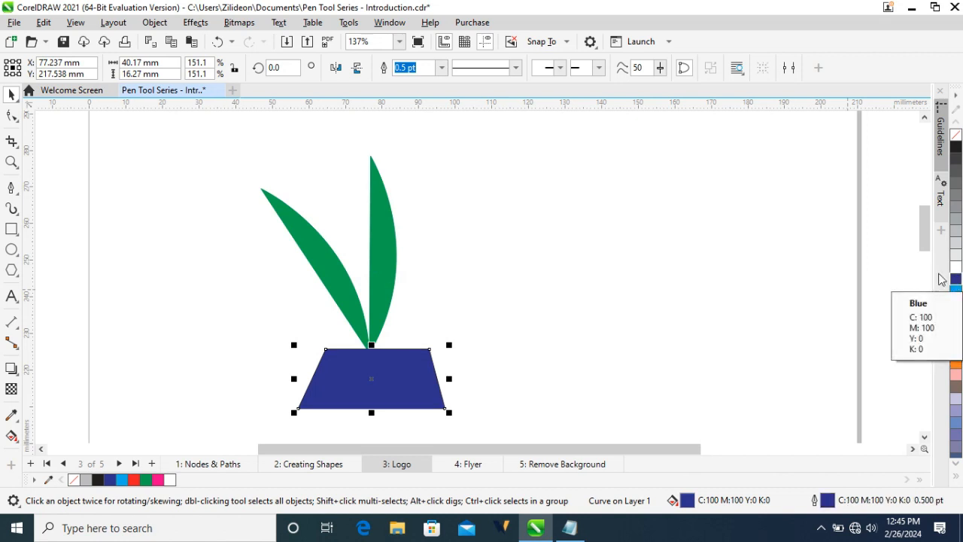
click(613, 200)
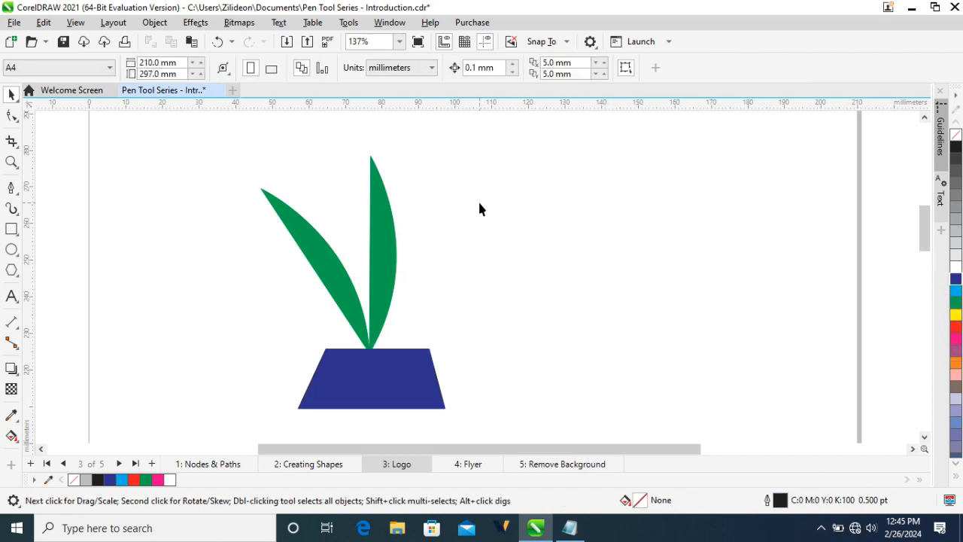
Open the Flyer page of the document
click(459, 467)
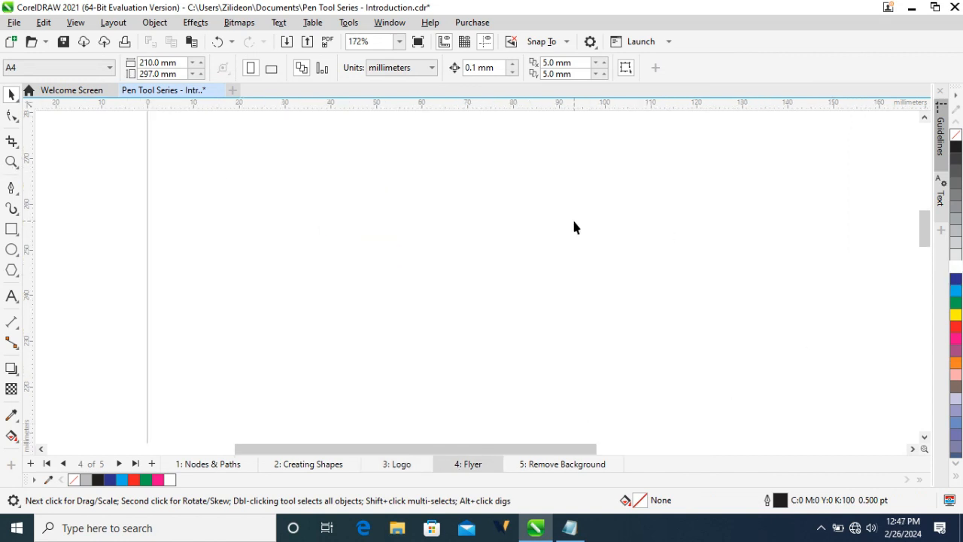
Draw the flyer's outer rectangle about 46 × 62 mm with the Pen tool near the upper part of the page
click(11, 186)
click(360, 415)
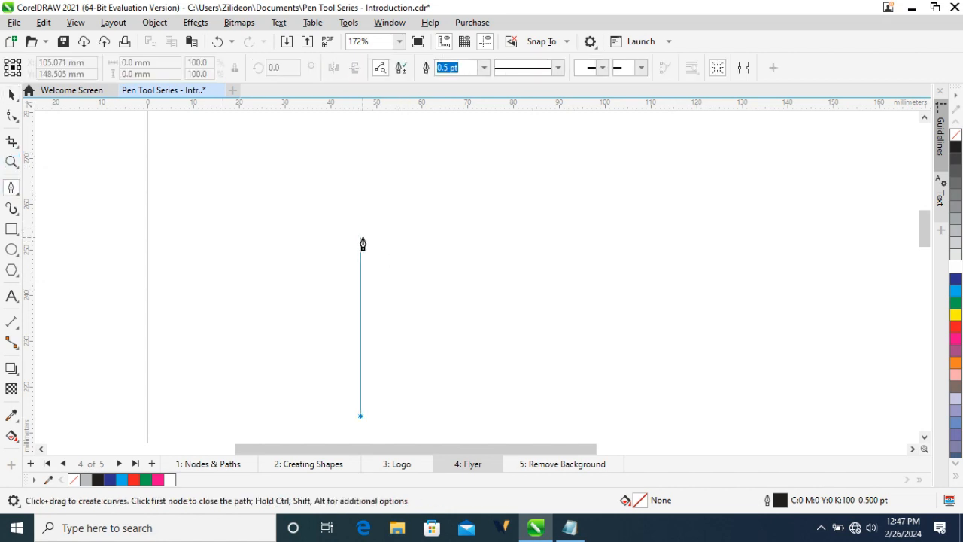
click(360, 134)
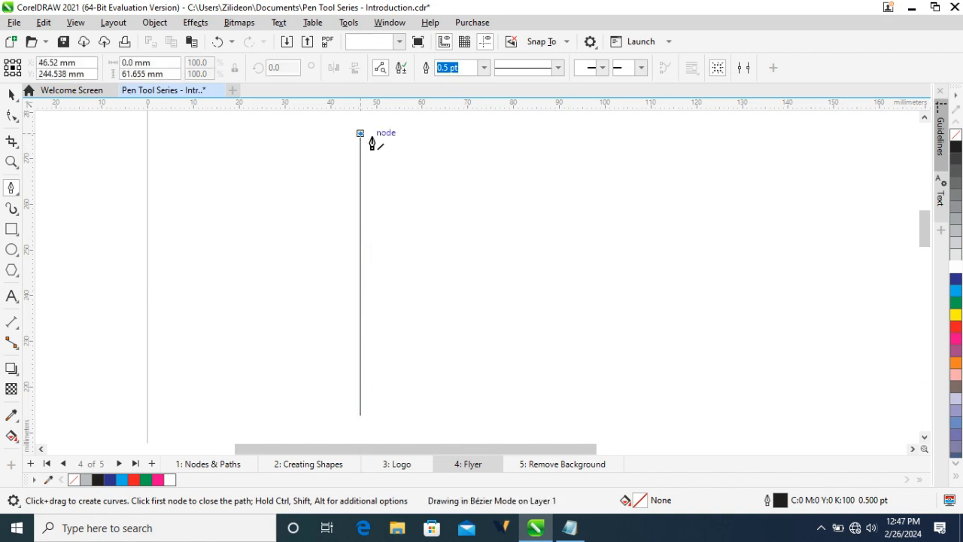
click(573, 133)
click(572, 412)
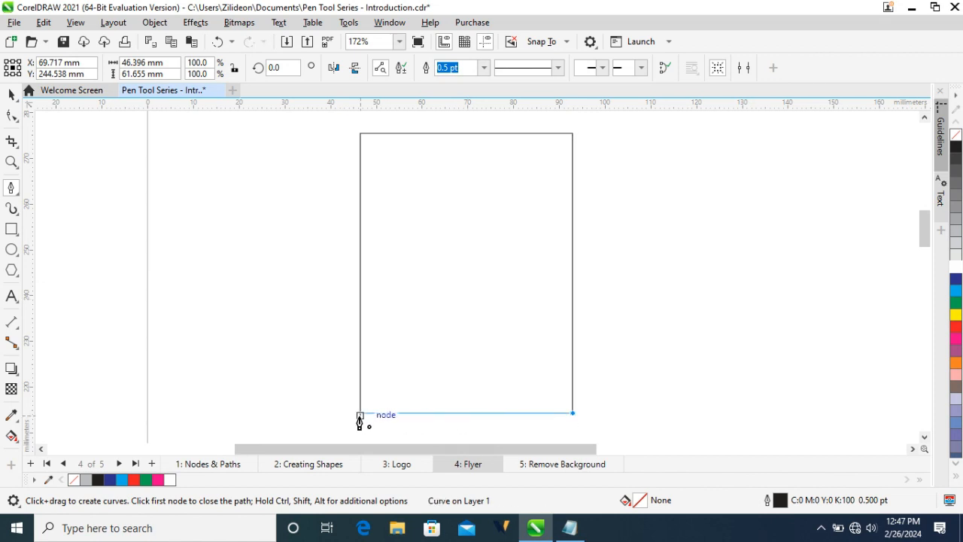
click(360, 415)
key(ctrl+z)
Draw a closed header shape about 46 × 23 mm with a slanted lower edge over the flyer's top and fill it with purple
click(359, 252)
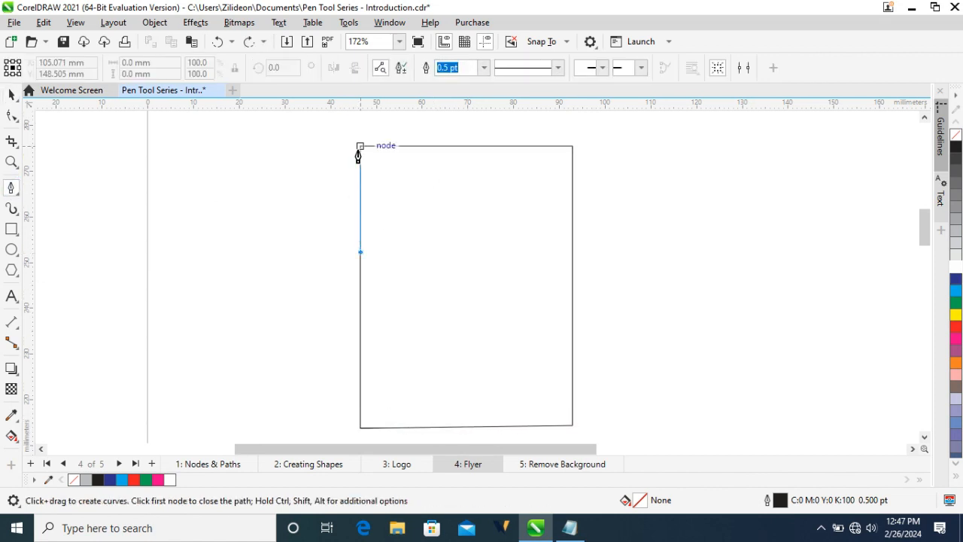
click(360, 146)
click(573, 146)
click(572, 219)
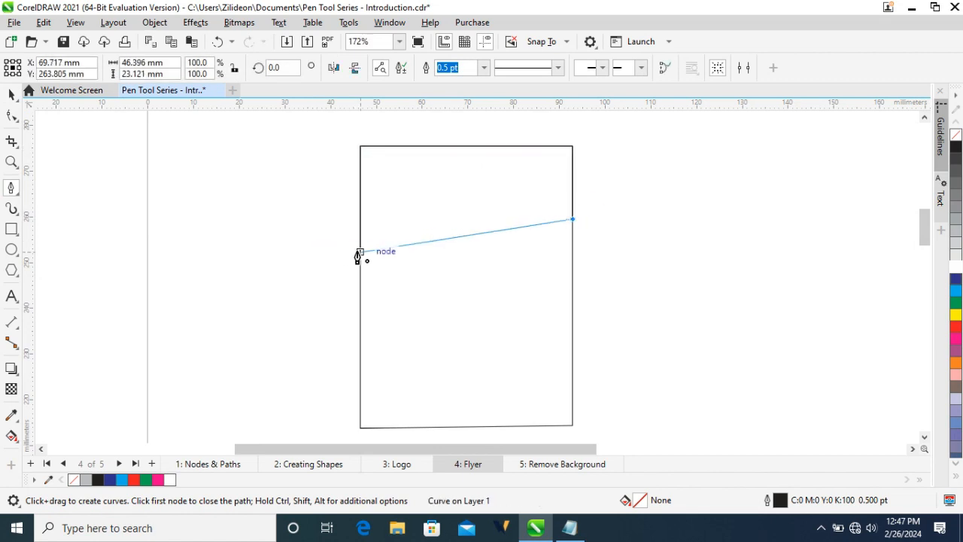
click(359, 252)
key(space)
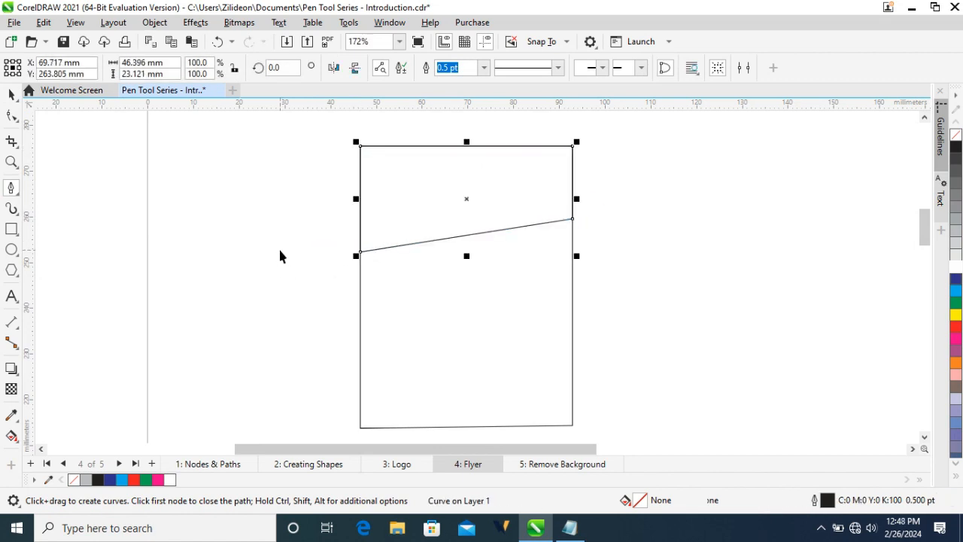
click(957, 352)
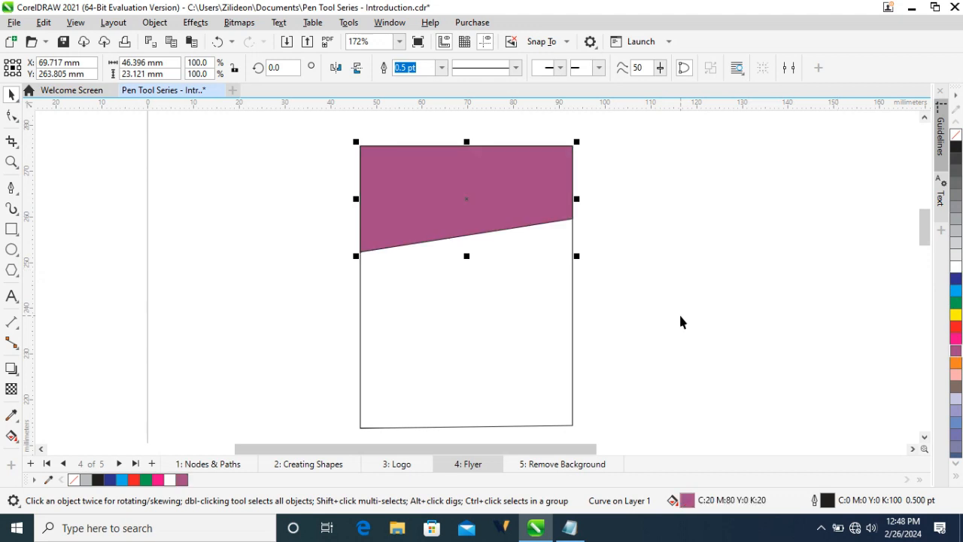
Draw a closed curved shape about 31 × 42 mm bulging inward from the flyer's left edge and fill it with light blue
click(11, 188)
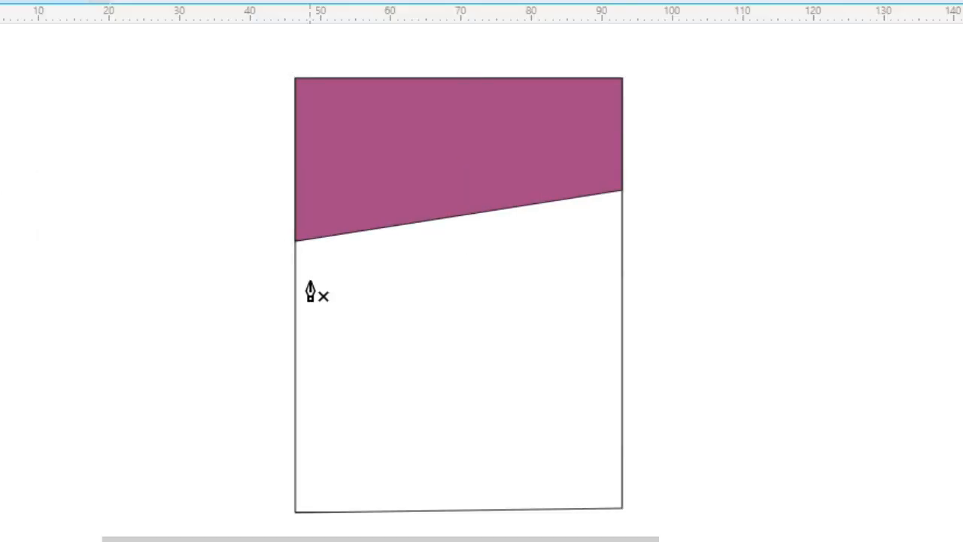
click(296, 216)
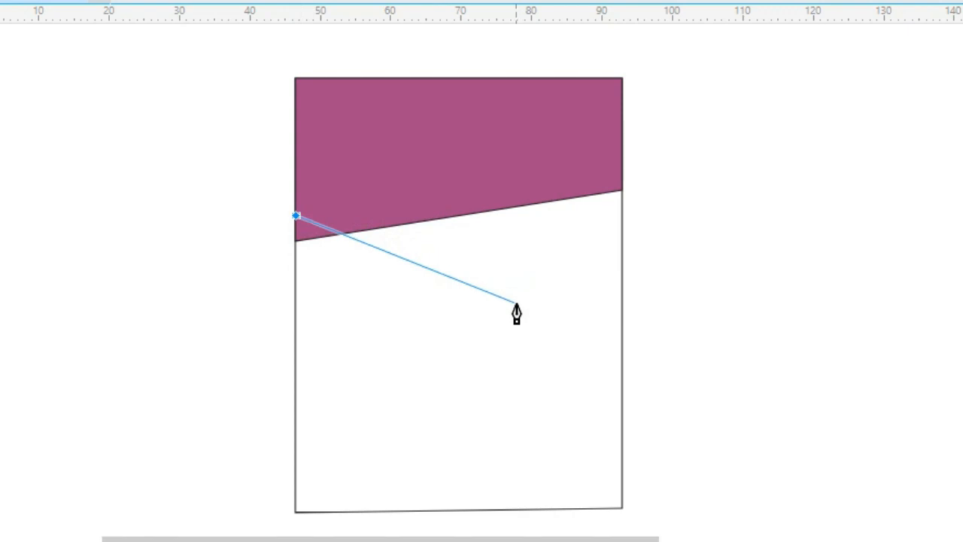
drag(516, 303, 532, 375)
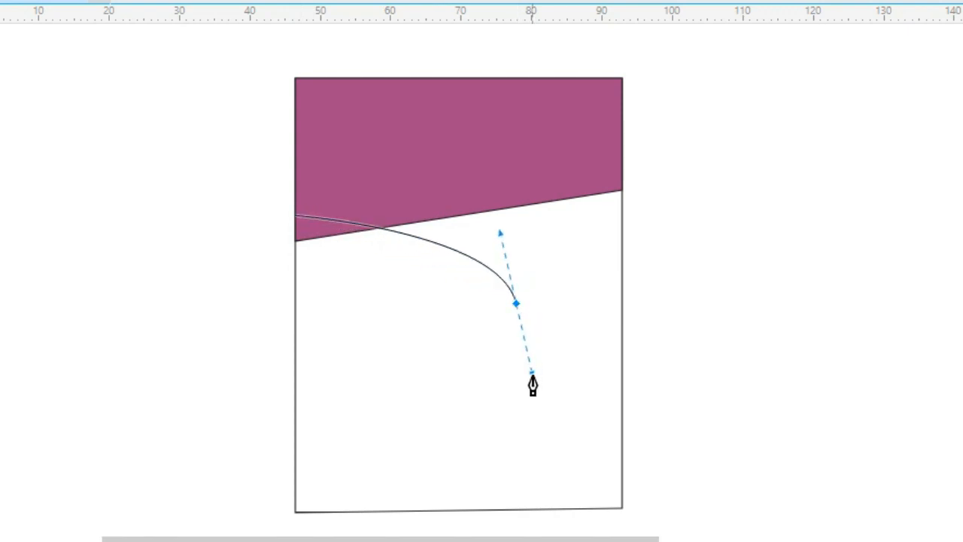
click(296, 511)
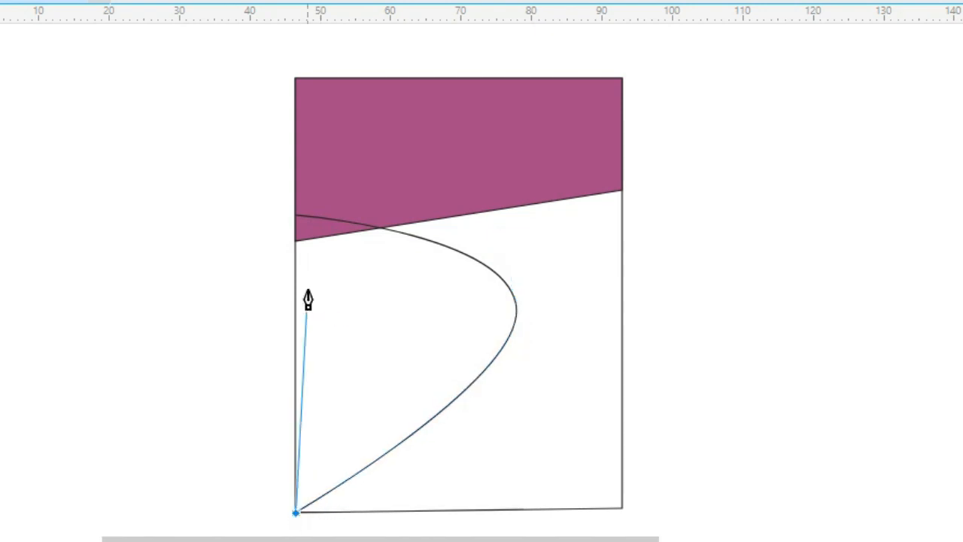
click(295, 216)
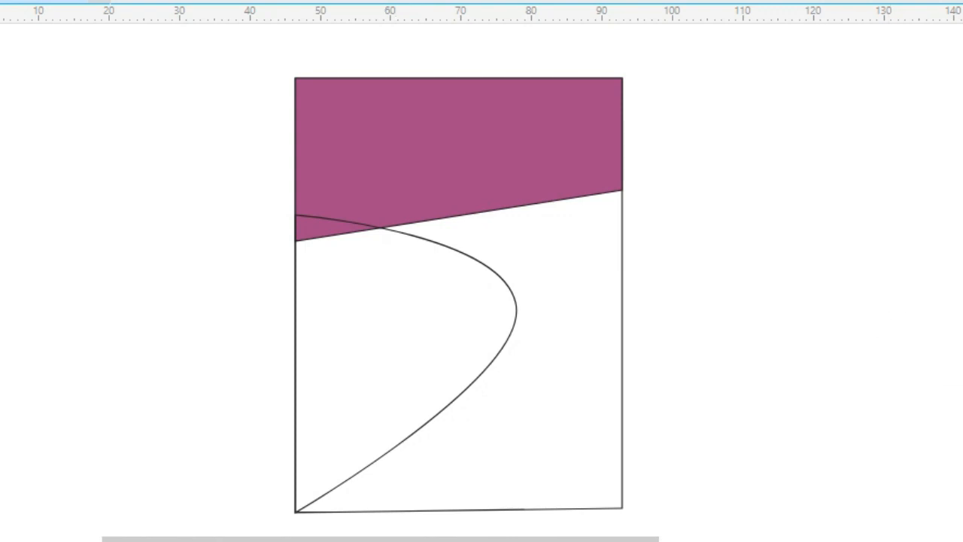
key(space)
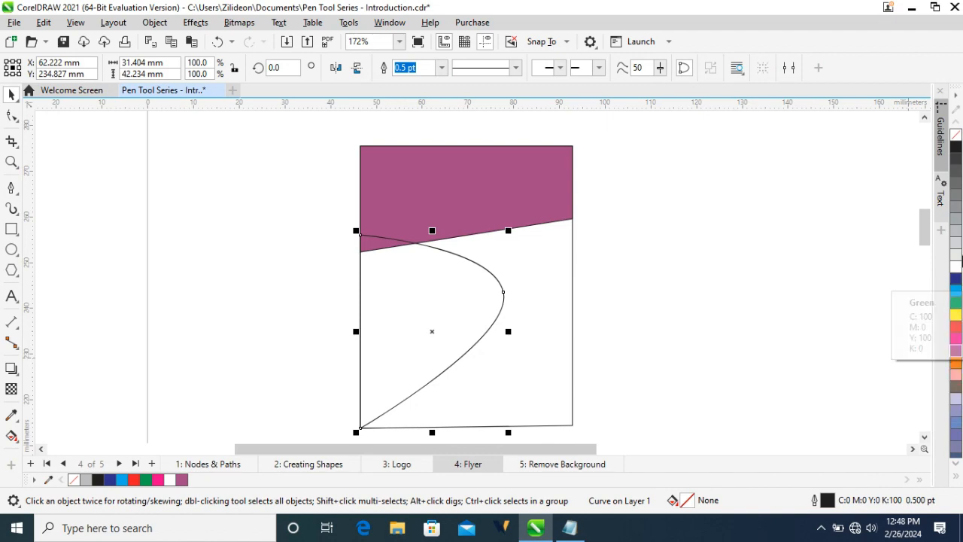
click(955, 294)
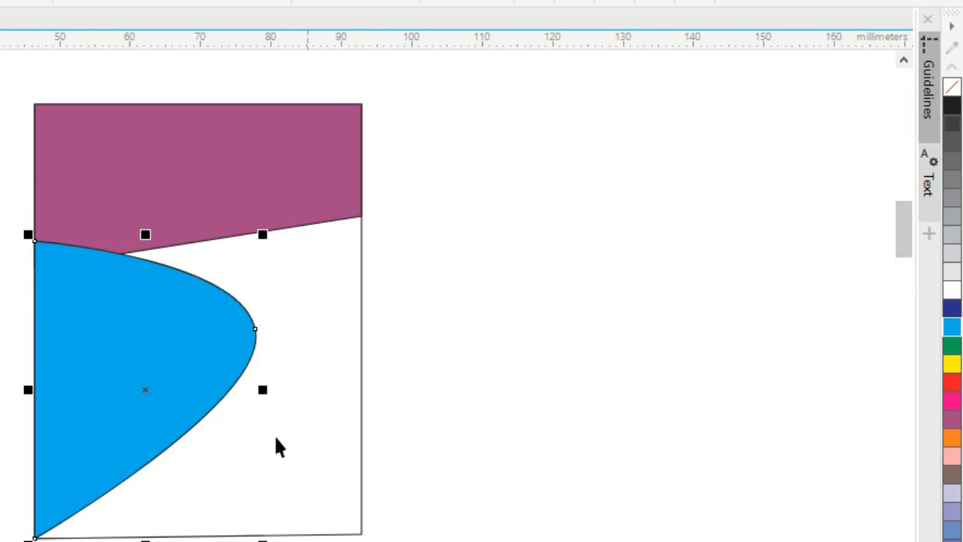
Remove the outlines from the blue curved shape and the purple header
right_click(950, 89)
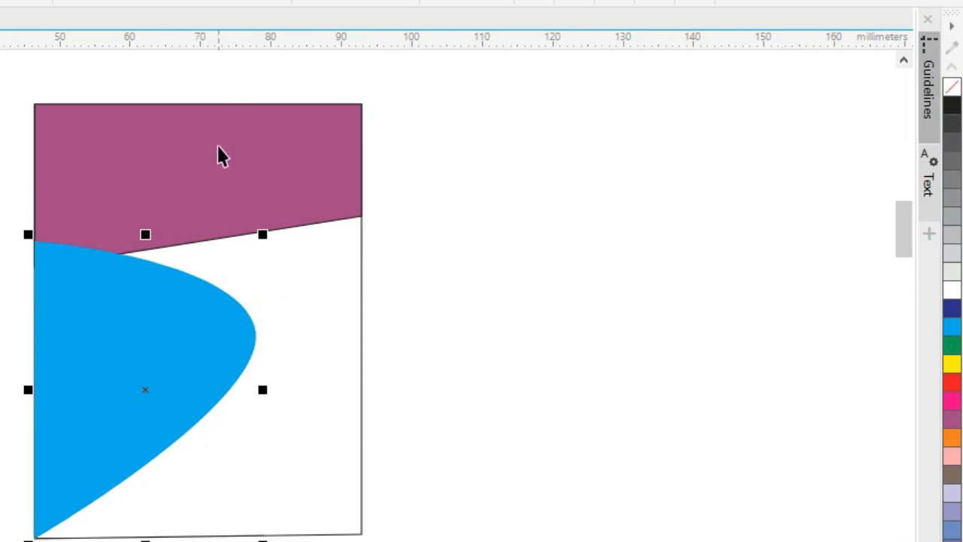
click(300, 155)
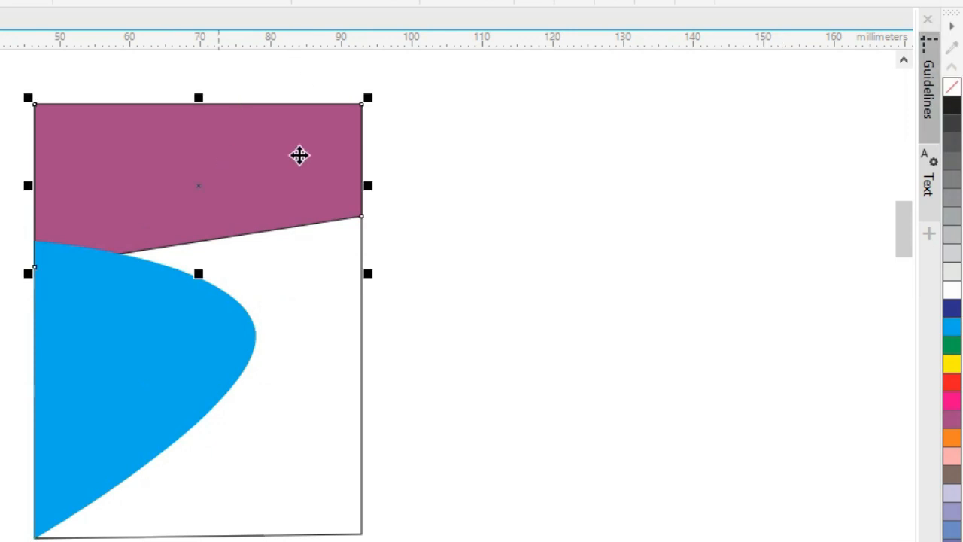
right_click(950, 96)
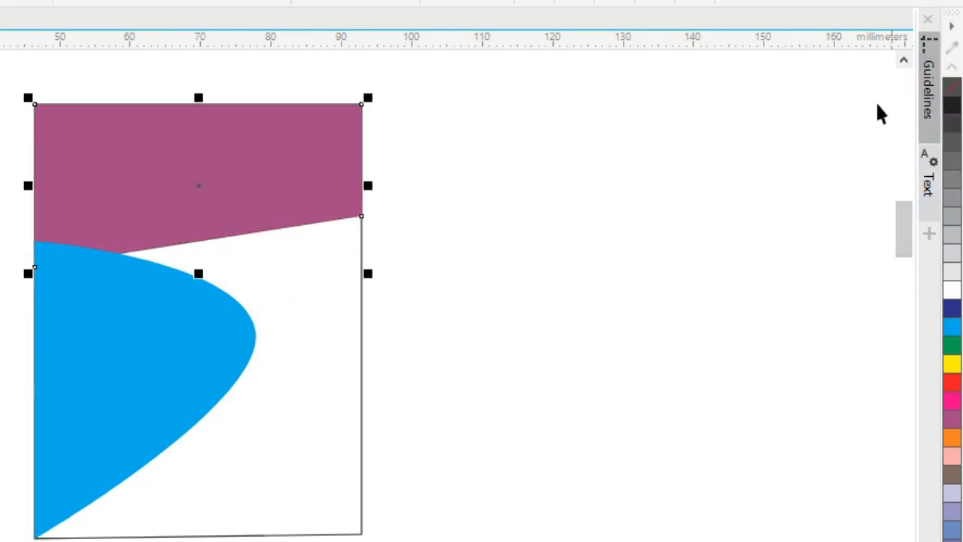
click(535, 264)
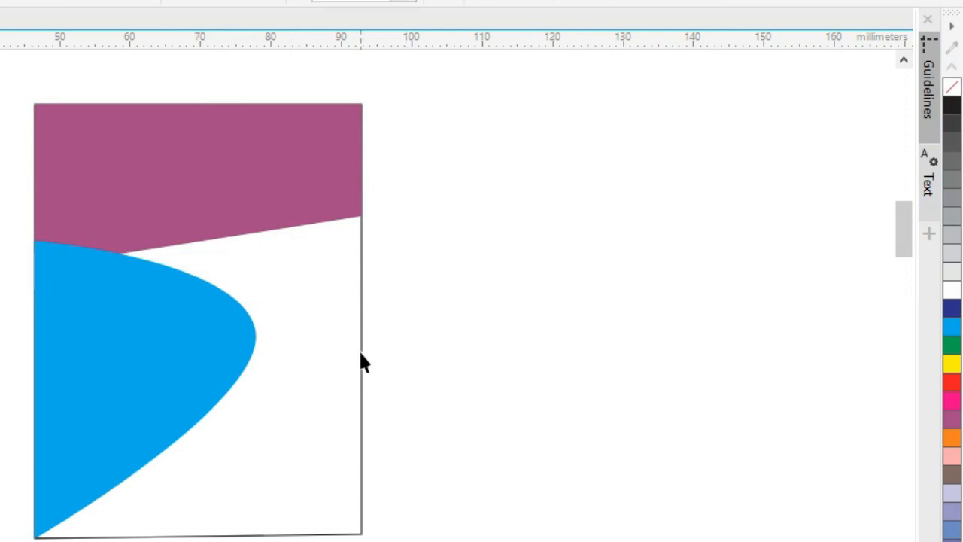
Fill the flyer's background rectangle with black
click(322, 395)
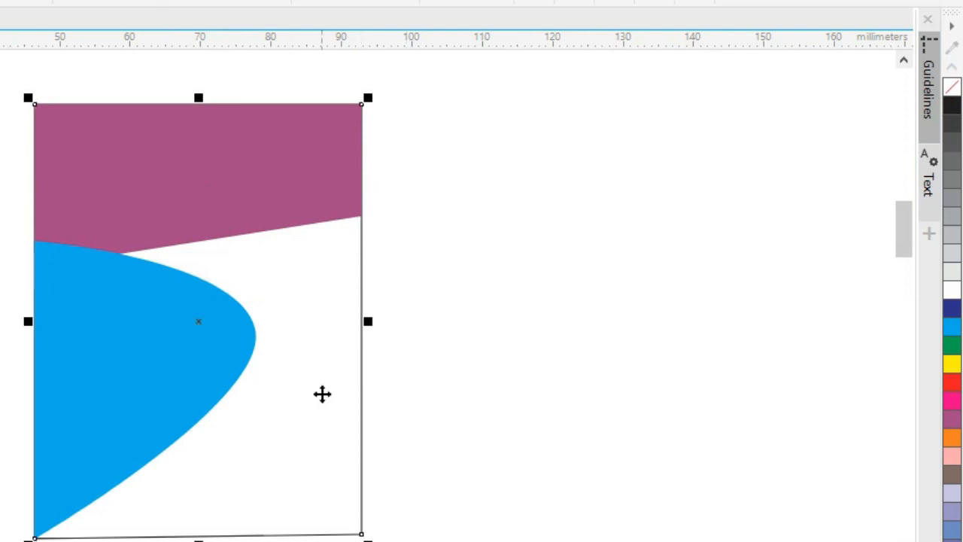
click(953, 106)
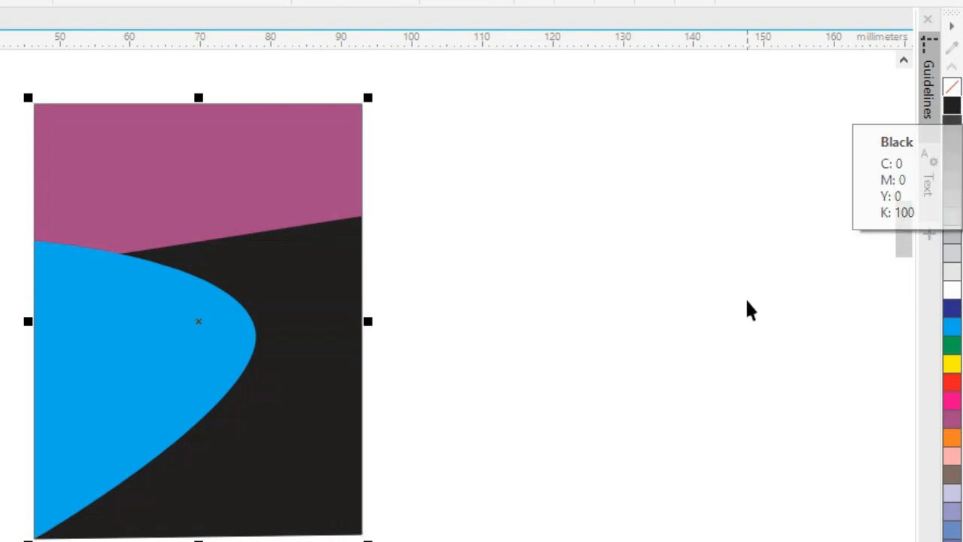
click(648, 440)
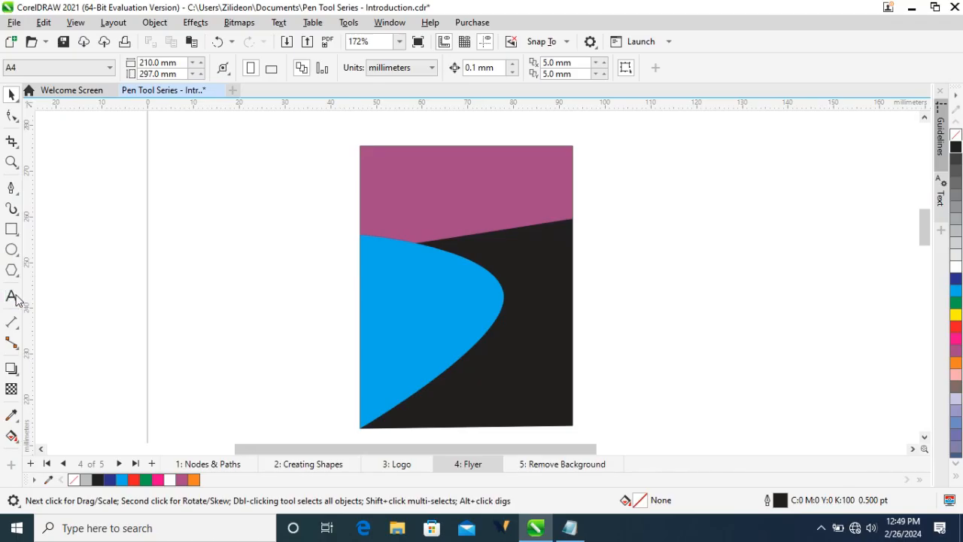
Add the two-line title "Beginners" and "Dateguide" as text over the purple header
click(13, 298)
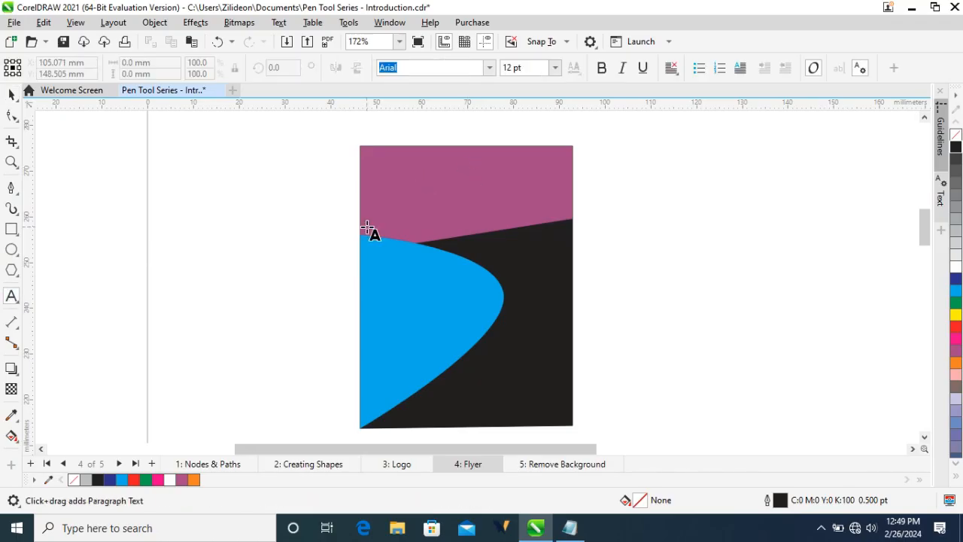
click(384, 198)
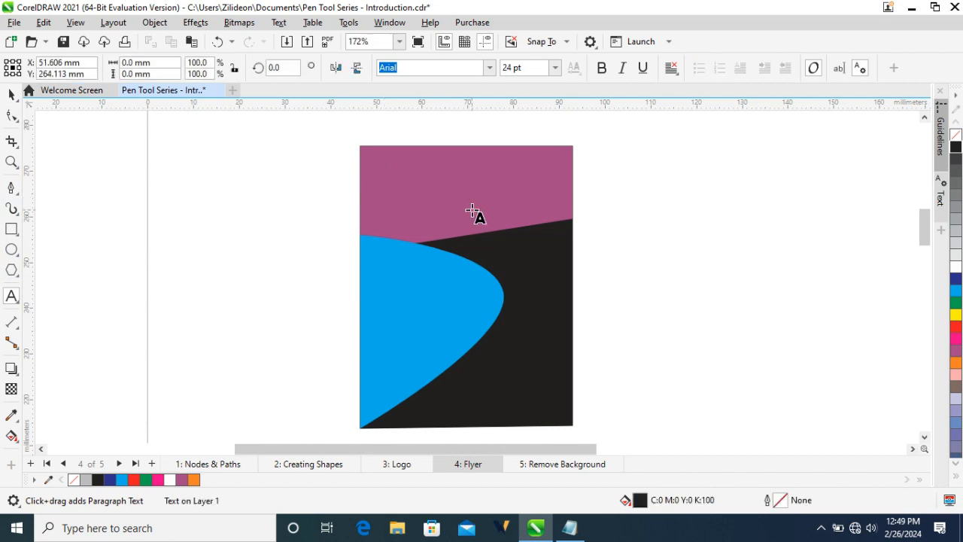
text(Beginner)
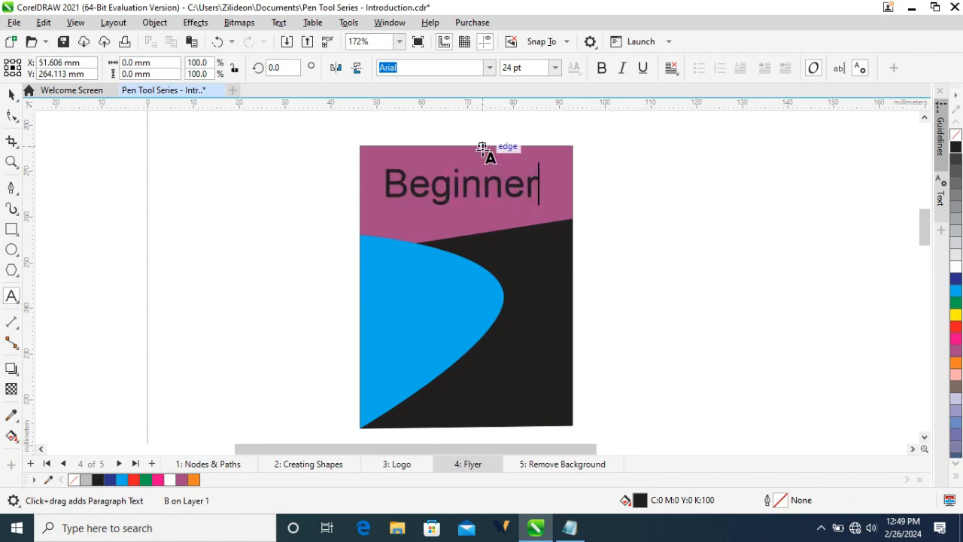
text(s)
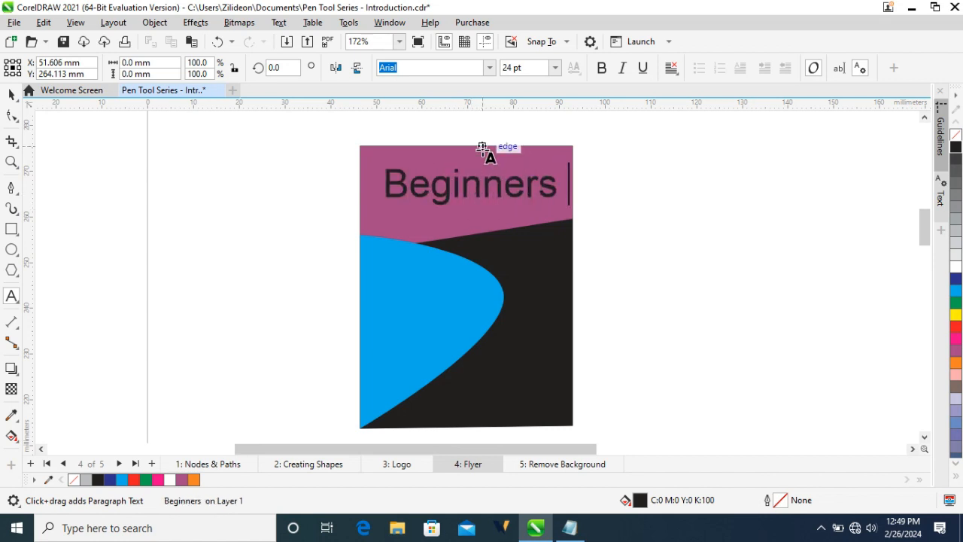
key(Return)
text(Dateguide)
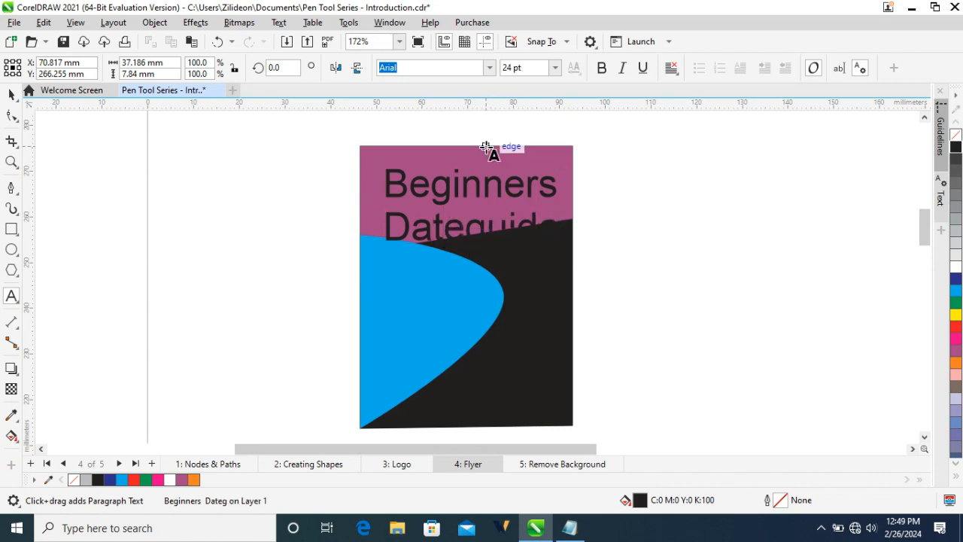
key(ctrl+space)
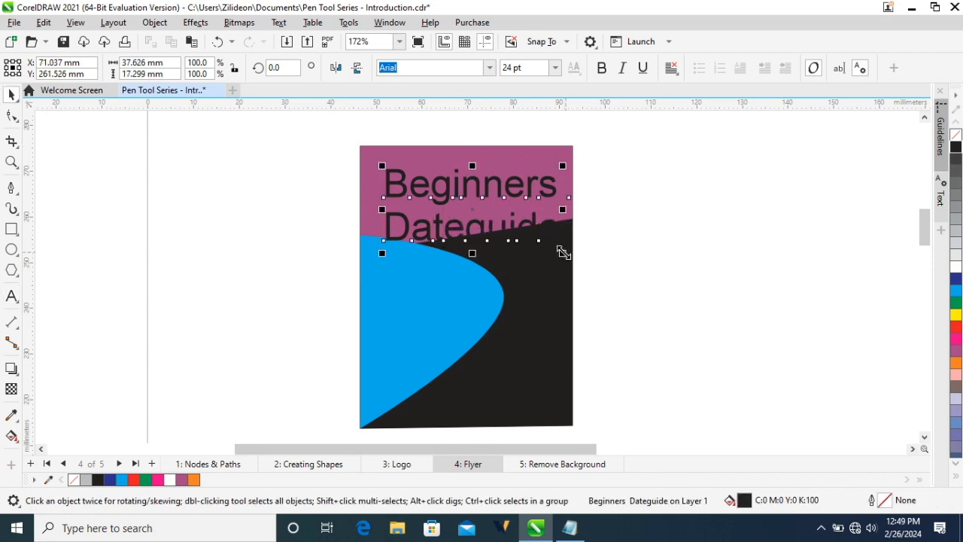
Shrink the title to about 18.9 pt in the middle of the purple header and colour it white
drag(563, 253, 544, 231)
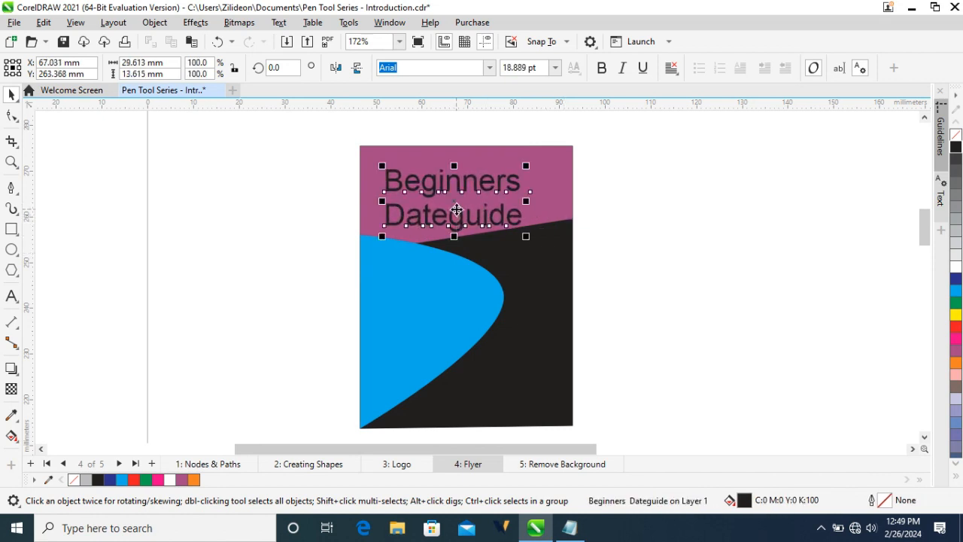
drag(457, 209, 471, 200)
click(956, 266)
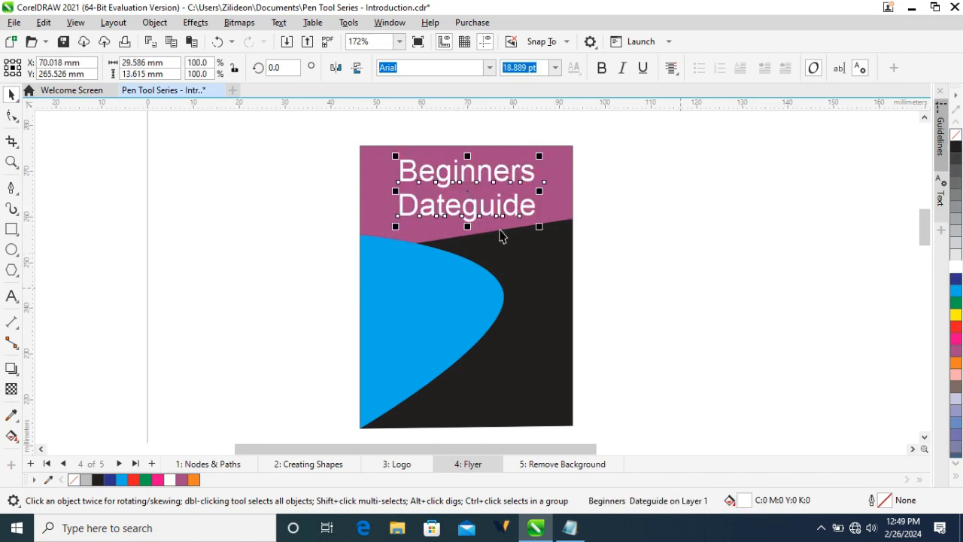
Enlarge the white title to about 20.6 pt and adjust its position within the header
mouse_move(539, 232)
mouse_down()
mouse_move(560, 228)
mouse_move(552, 233)
mouse_up()
drag(482, 215, 480, 217)
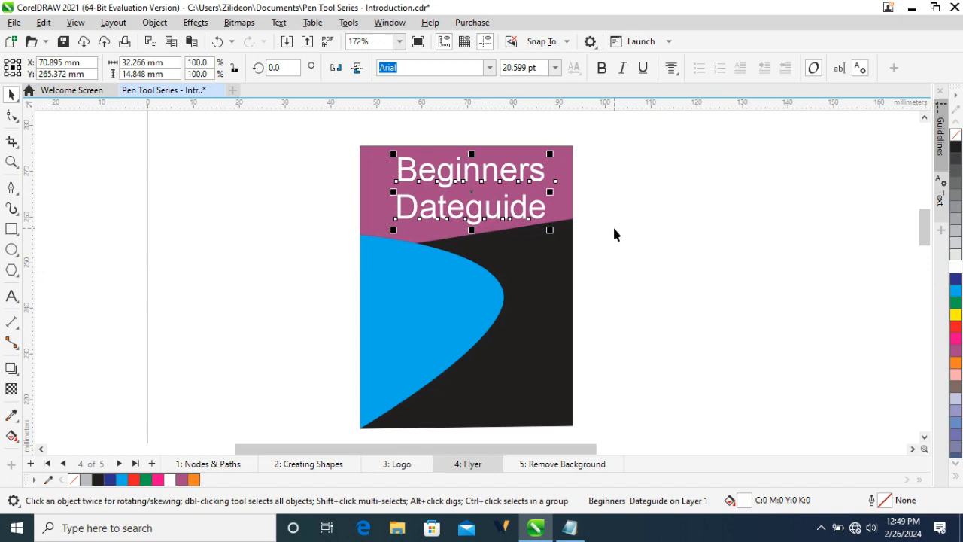
click(667, 276)
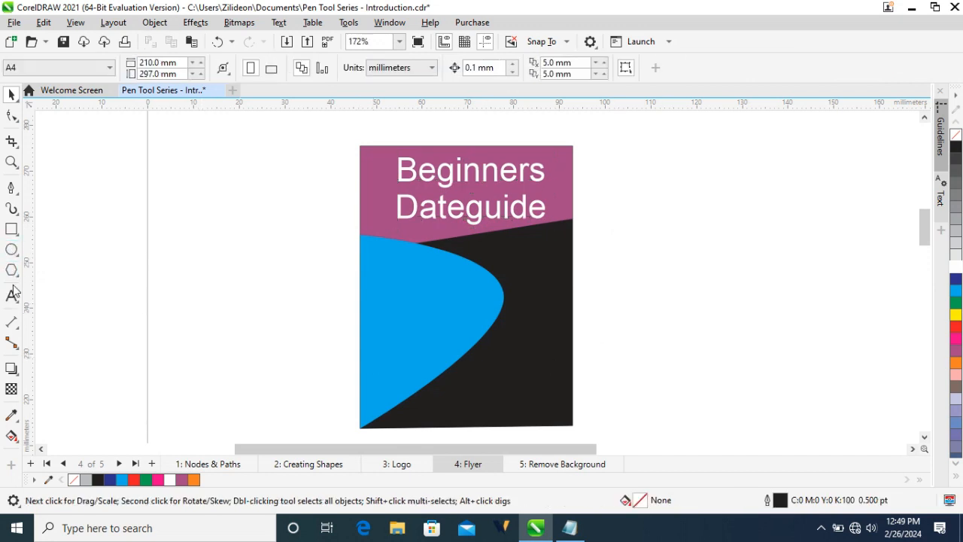
Draw a closed footer strip about 46 × 6 mm along the flyer's bottom edge with the Pen tool
click(12, 188)
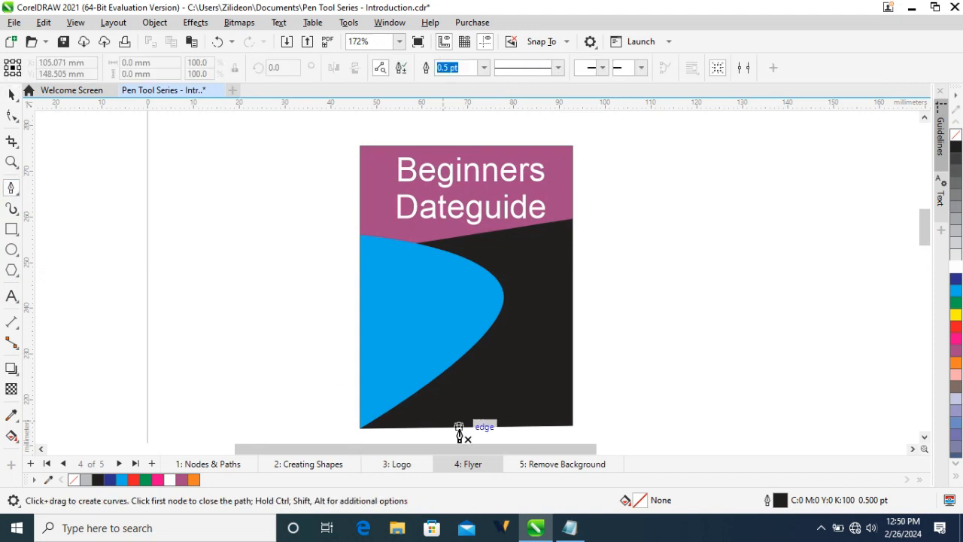
click(362, 400)
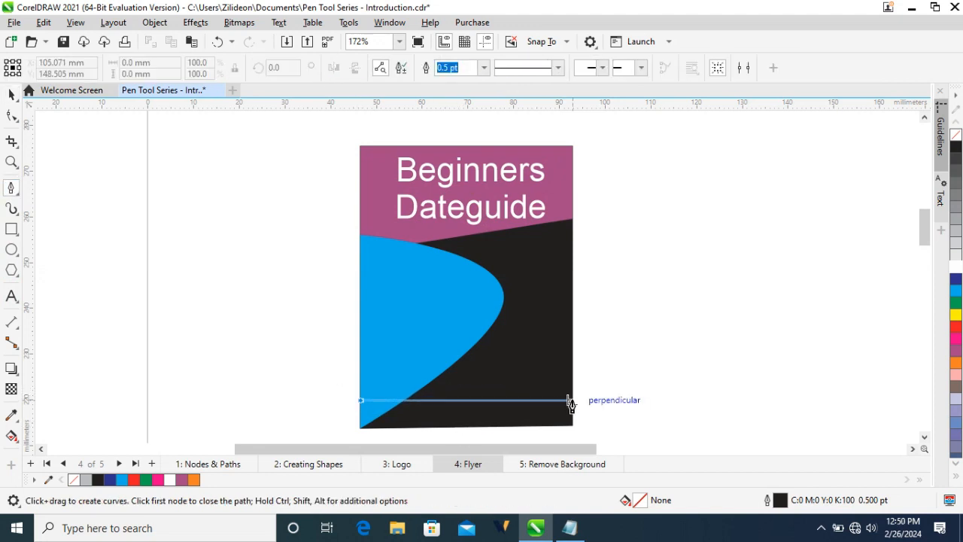
click(572, 426)
click(359, 427)
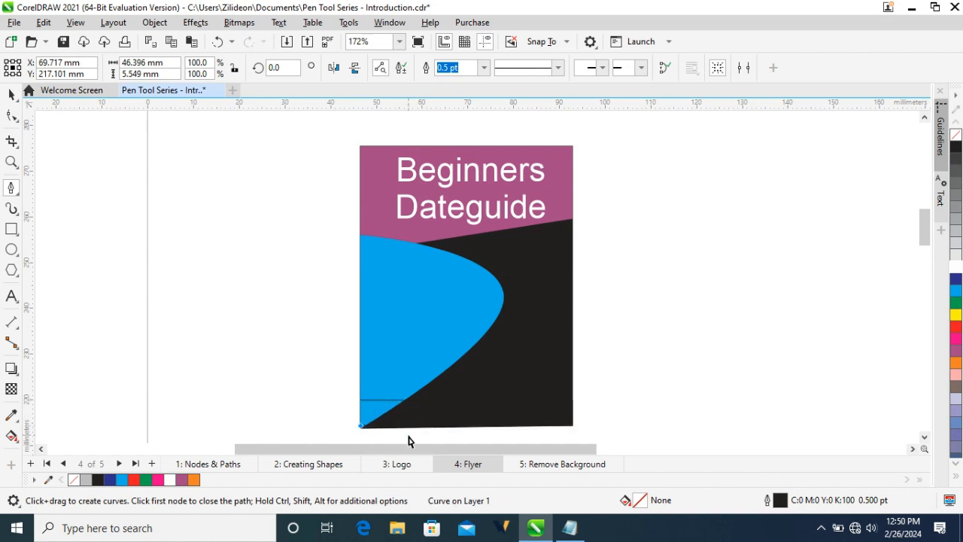
click(359, 429)
key(space)
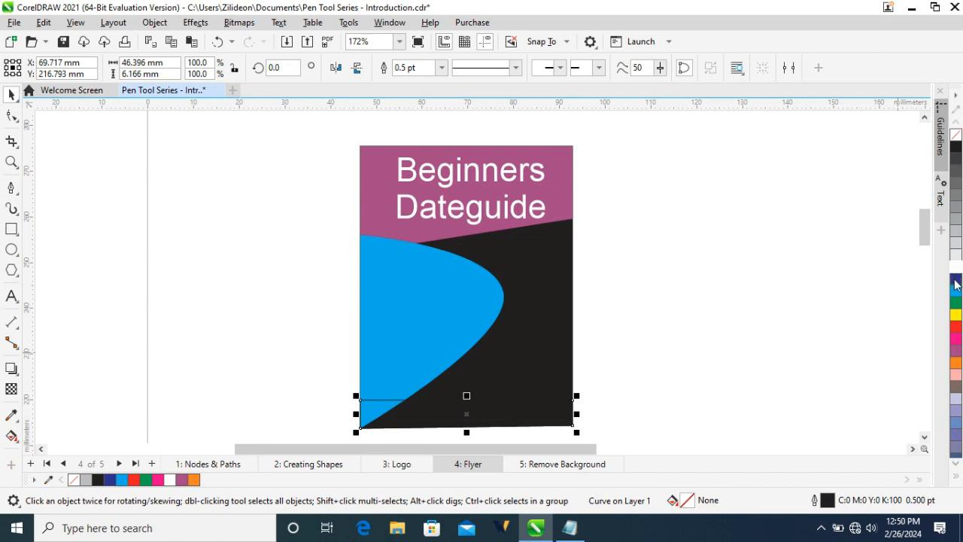
Fill the footer strip with dark blue (C100 M100 Y0 K0) and remove its outline
click(956, 280)
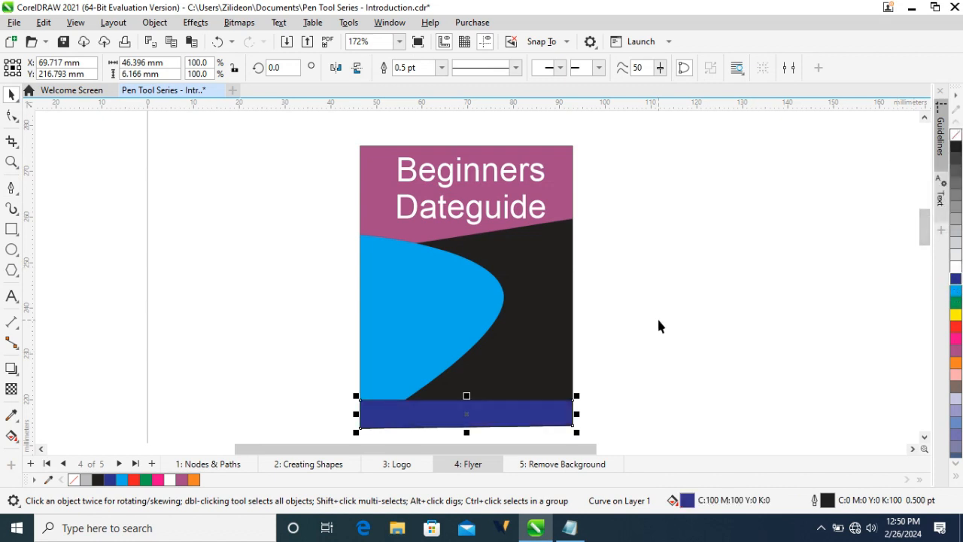
right_click(956, 136)
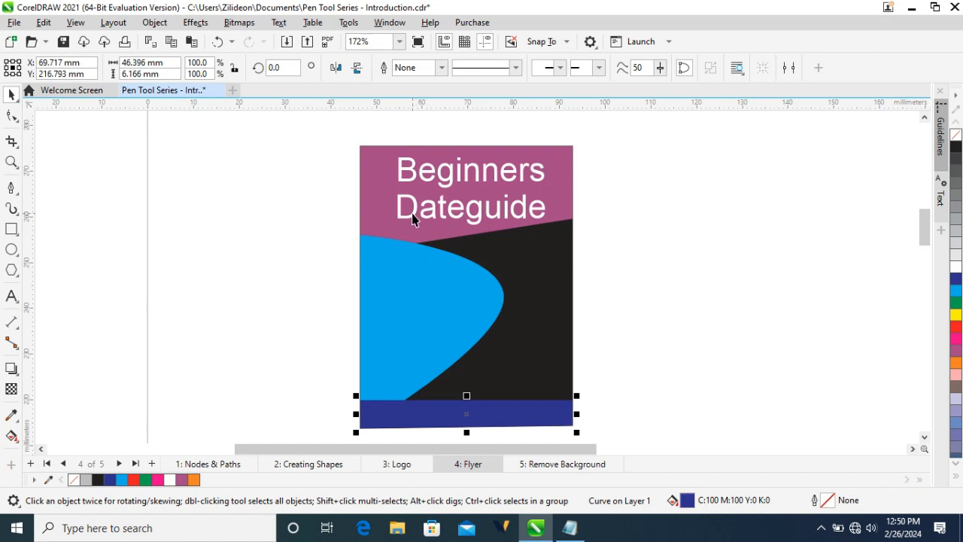
key(F8)
click(384, 410)
text(www)
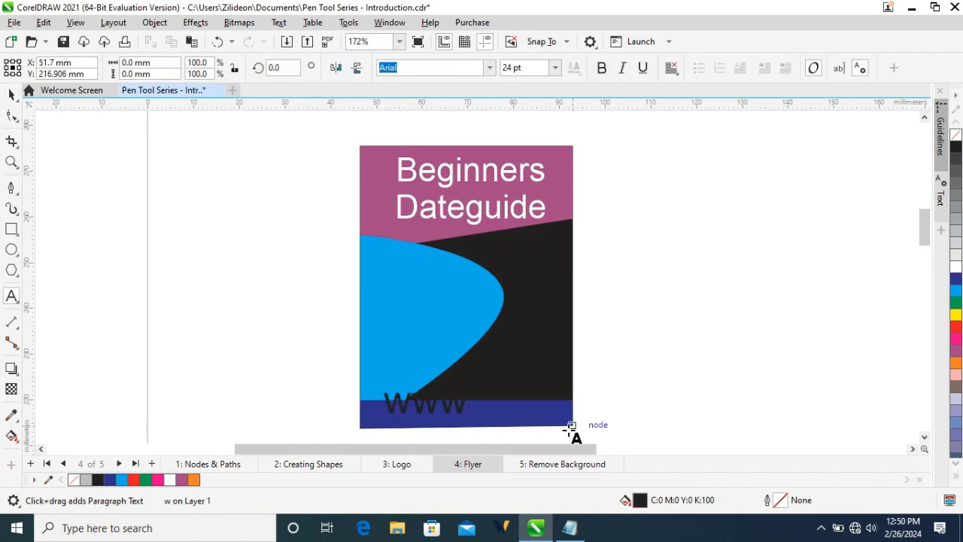
text(.beginnersda)
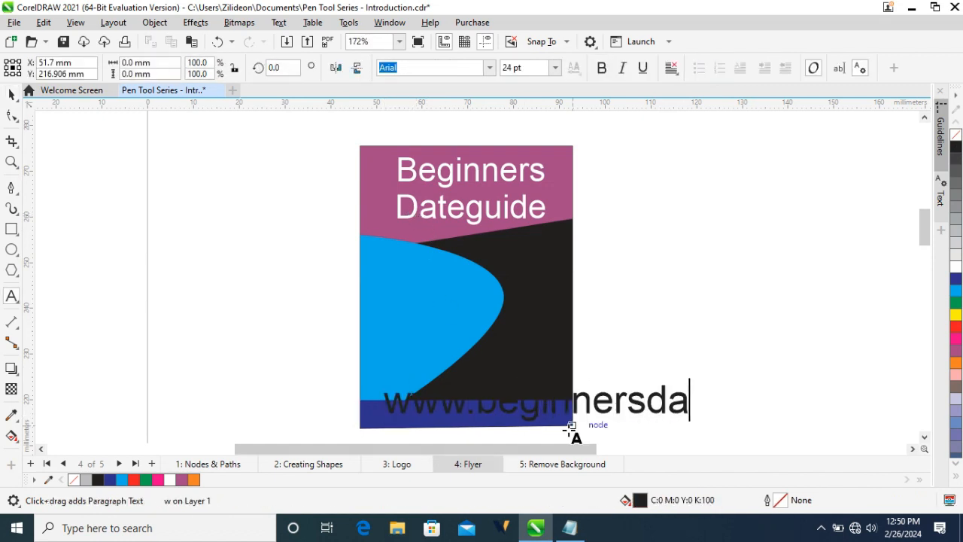
text(teguide)
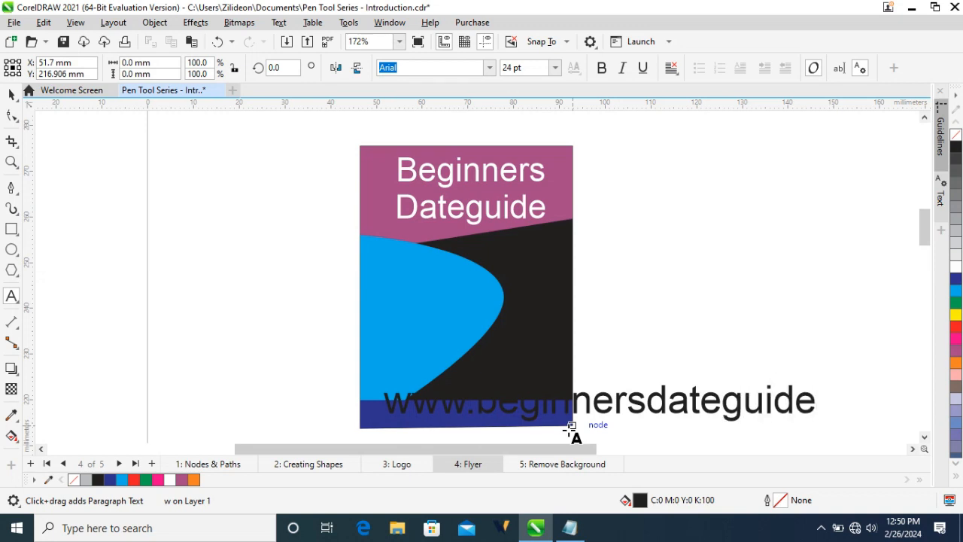
text(.com)
key(ctrl+space)
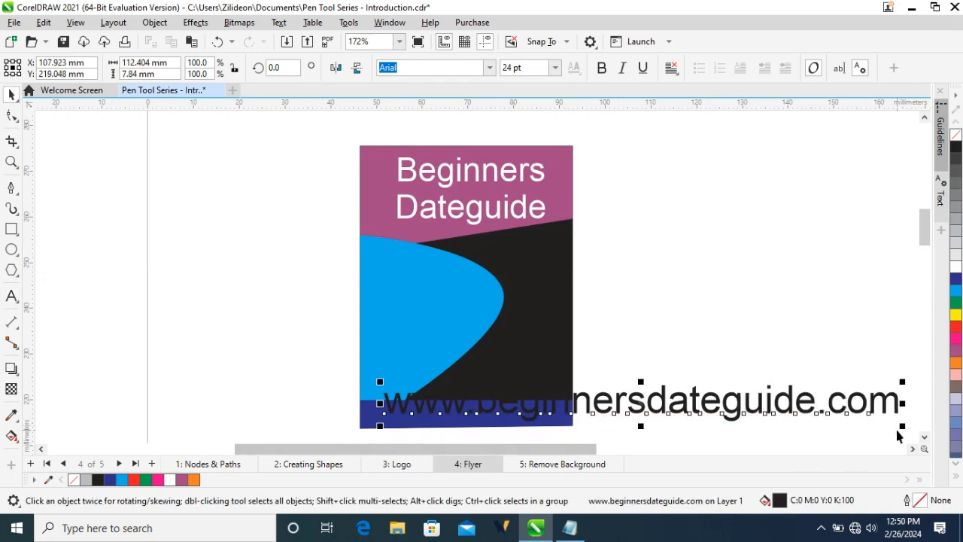
Shrink the web address to about 9.5 pt, centre it on the footer strip and colour it white
drag(899, 424, 590, 407)
drag(476, 392, 468, 413)
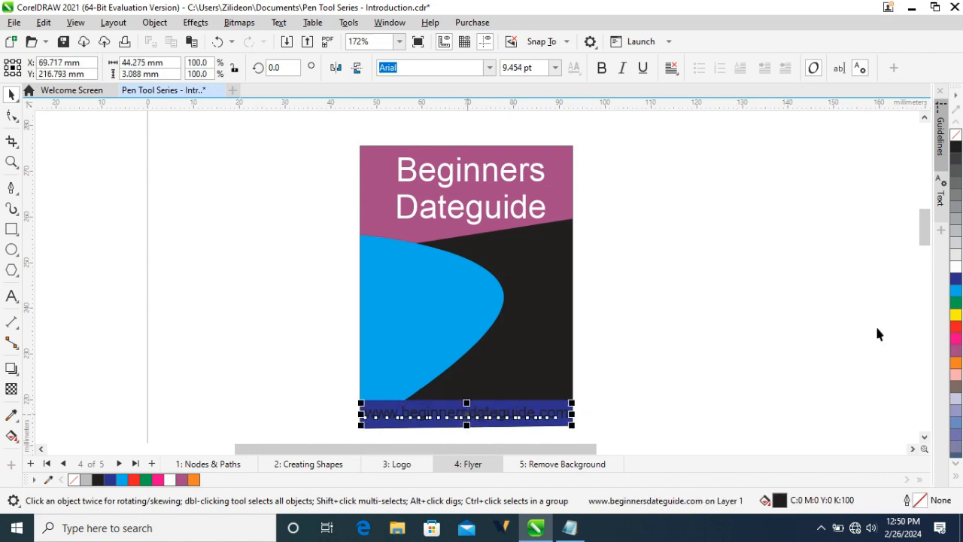
click(956, 269)
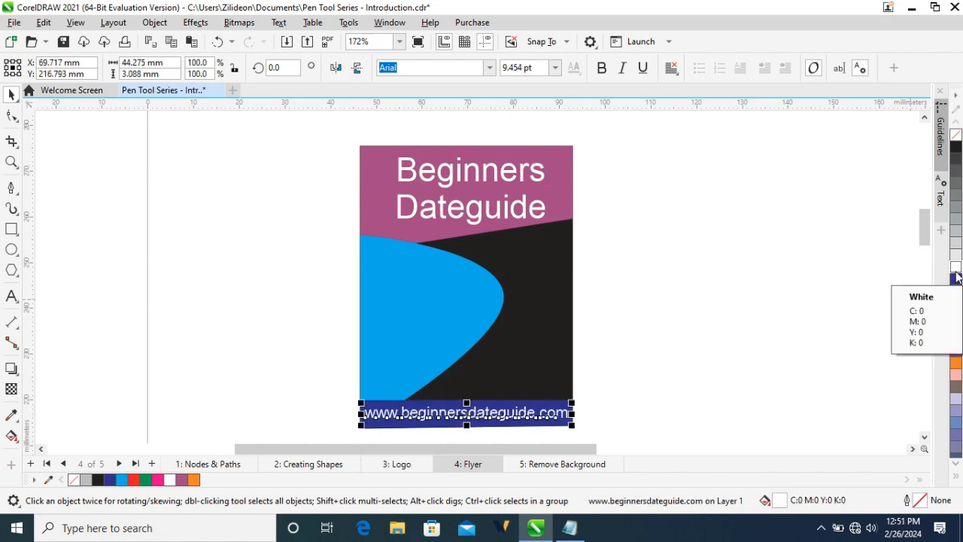
click(790, 308)
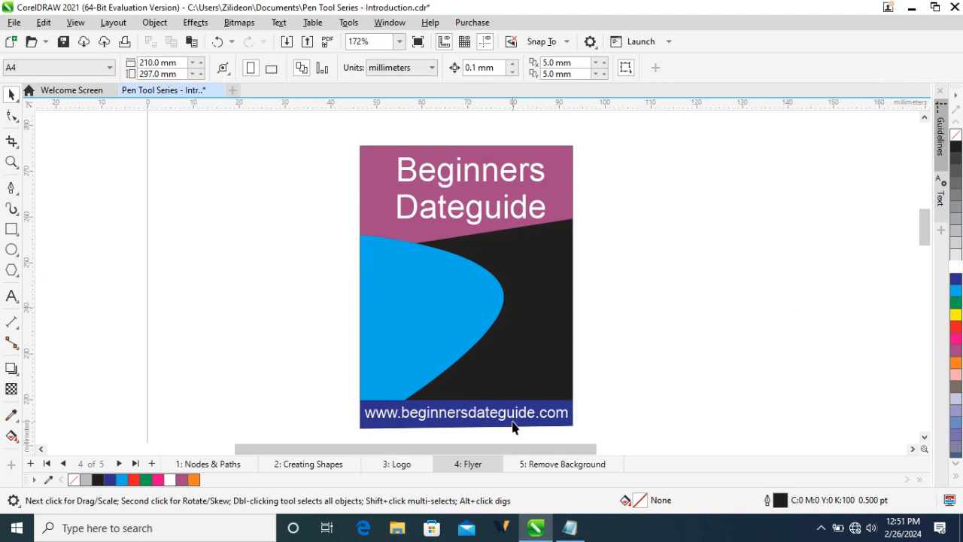
Make a purple copy (C20 M80 Y0 K20) of the blue curved shape and send it to the back of the page
click(435, 358)
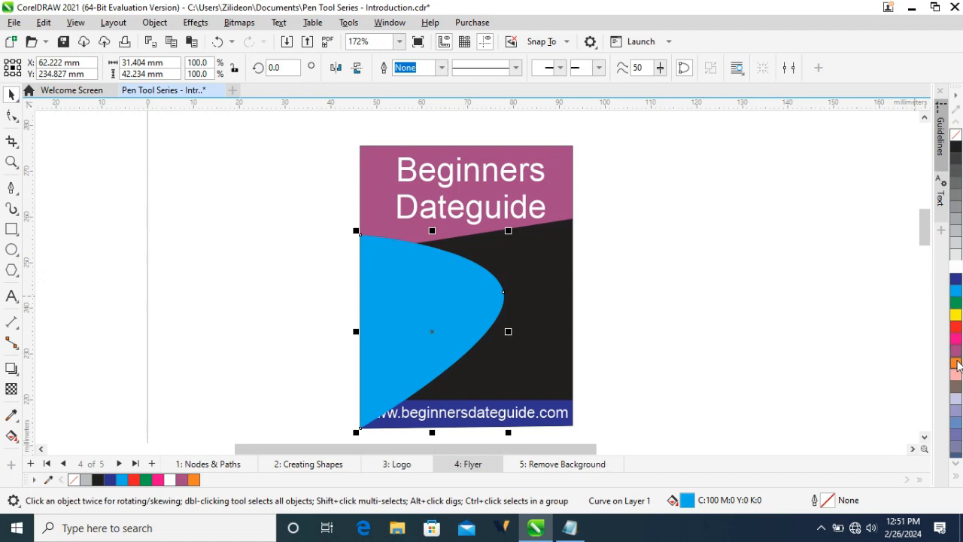
click(956, 351)
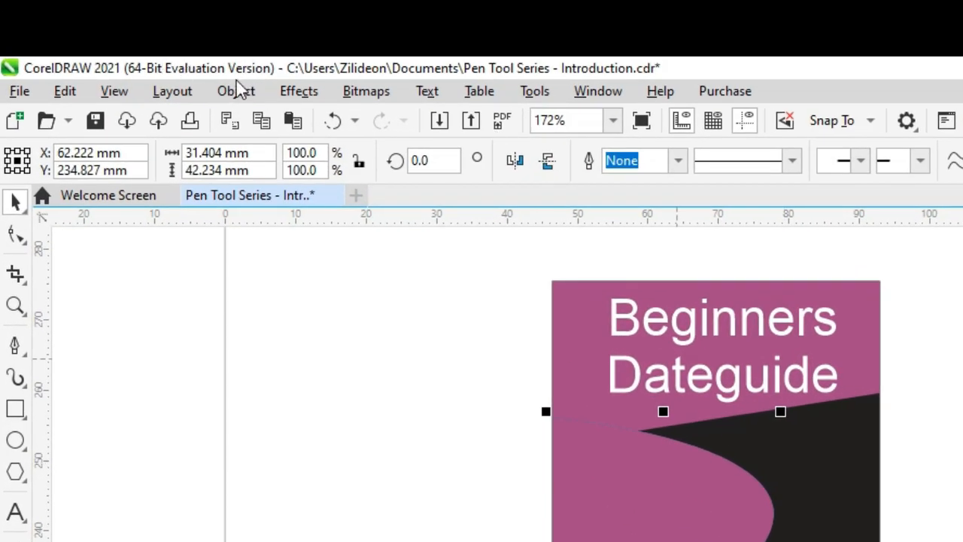
click(237, 90)
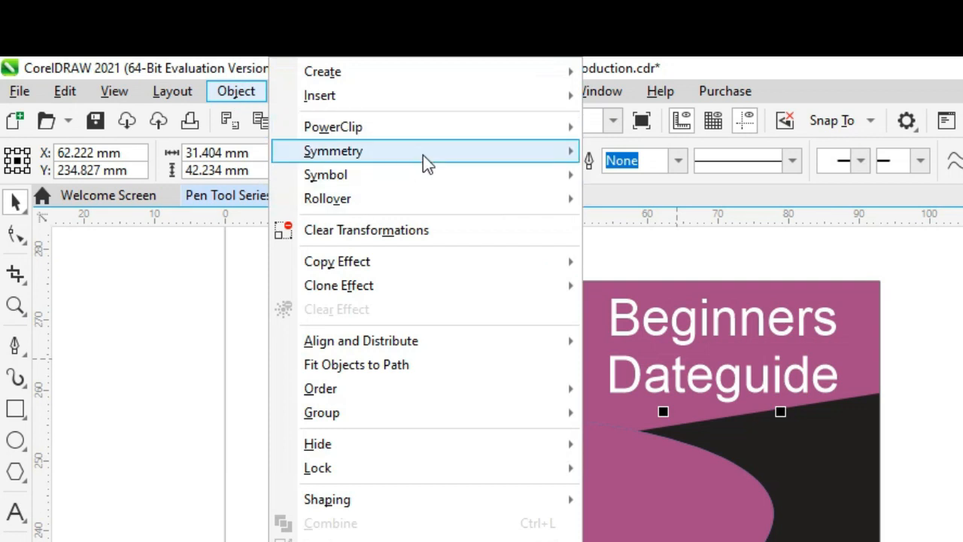
mouse_move(401, 390)
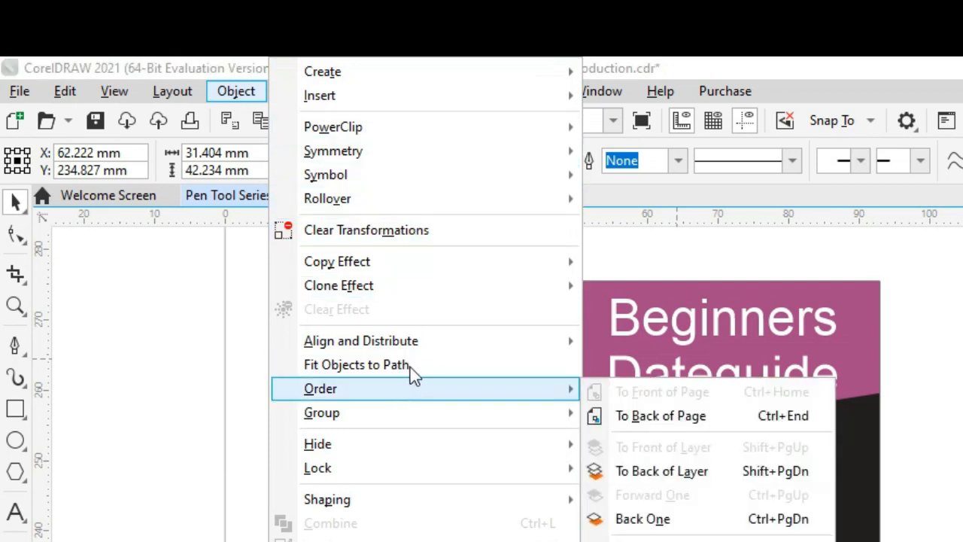
click(649, 418)
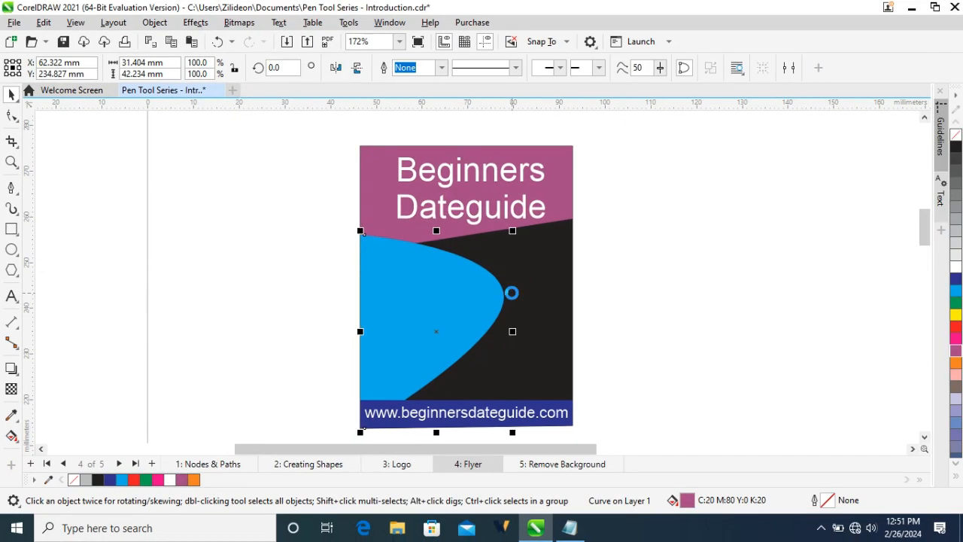
Nudge the purple copy about 5 mm to the right and bring it forward above the black background
key(Right)
key(Right)
key(Right)
key(Right)
key(Right)
key(Right)
key(Right)
key(Right)
key(Right)
key(Right)
key(Right)
key(Right)
key(Right)
key(Right)
key(Right)
key(Right)
key(Right)
key(Right)
key(Right)
key(Right)
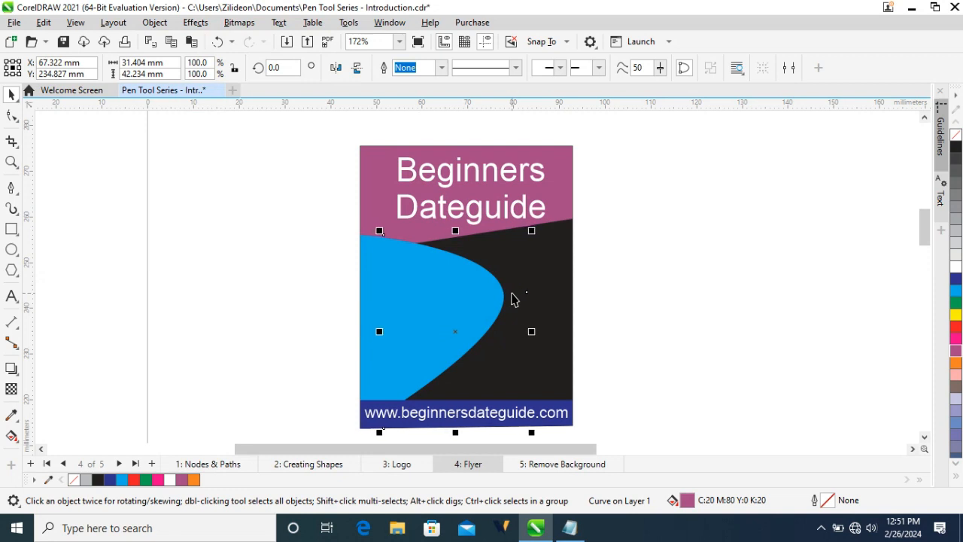
key(ctrl+Page_Up)
Nudge the purple copy back left to about X 63.7 mm, leaving a thin purple rim along the blue curve
key(Left)
key(Left)
key(Left)
key(Left)
key(Left)
key(Left)
key(Left)
key(Left)
key(Left)
key(Left)
key(Left)
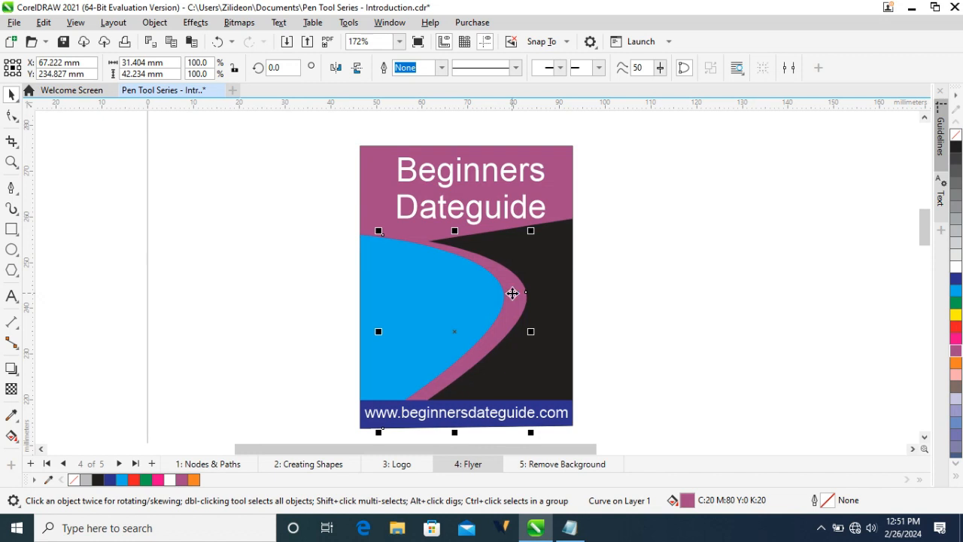
key(Left)
key(Left)
key(Left)
key(Left)
key(Left)
key(Left)
key(Left)
key(Left)
key(Left)
key(Left)
key(Left)
key(Left)
key(Left)
key(Left)
key(Left)
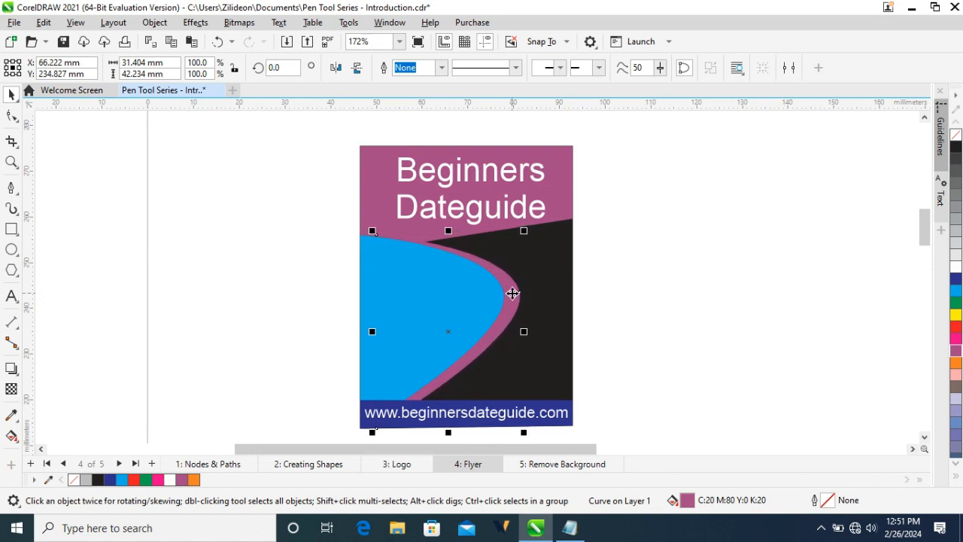
key(Left)
key(Left)
key(Left)
key(Left)
key(Left)
key(Left)
key(Left)
key(Left)
key(Left)
key(Left)
key(Left)
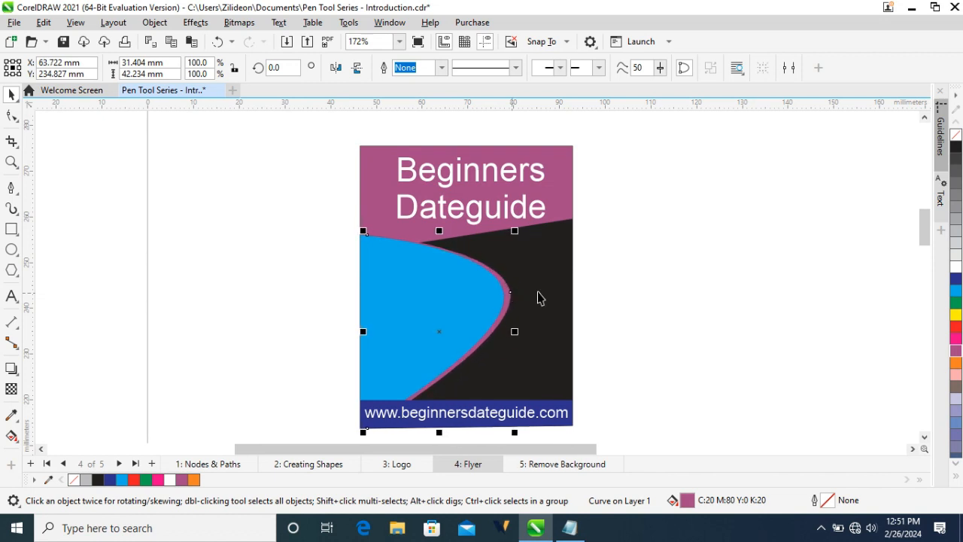
click(646, 294)
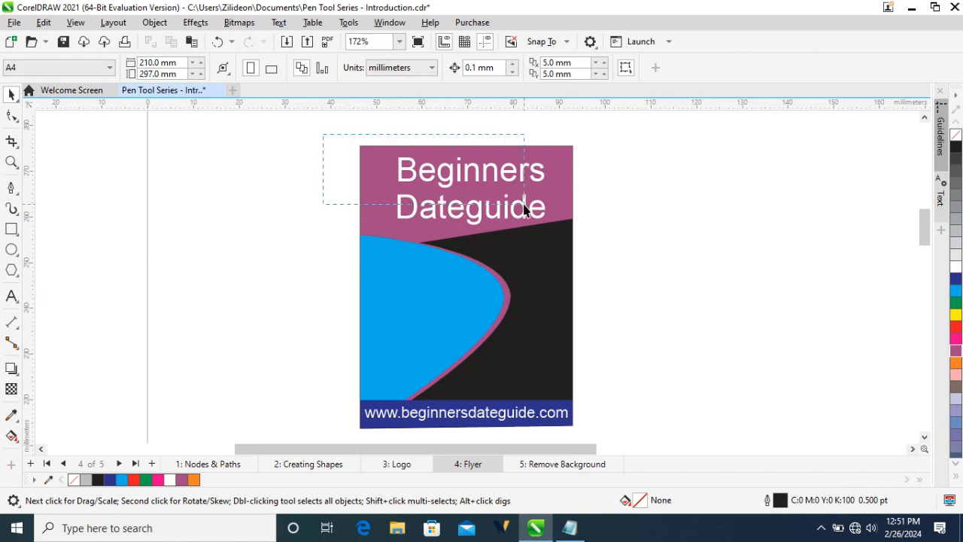
Check the whole flyer close up and save the document
drag(524, 209, 663, 462)
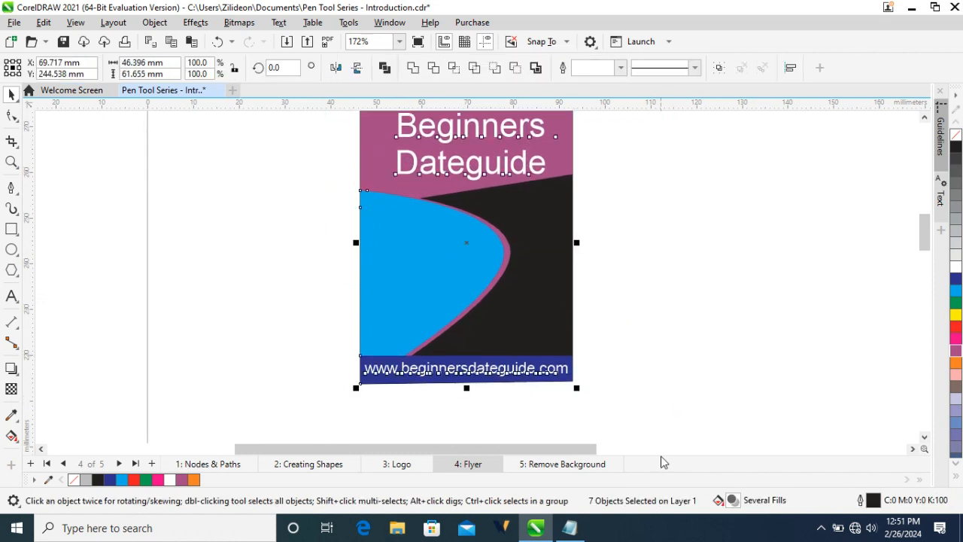
key(shift+F2)
click(737, 356)
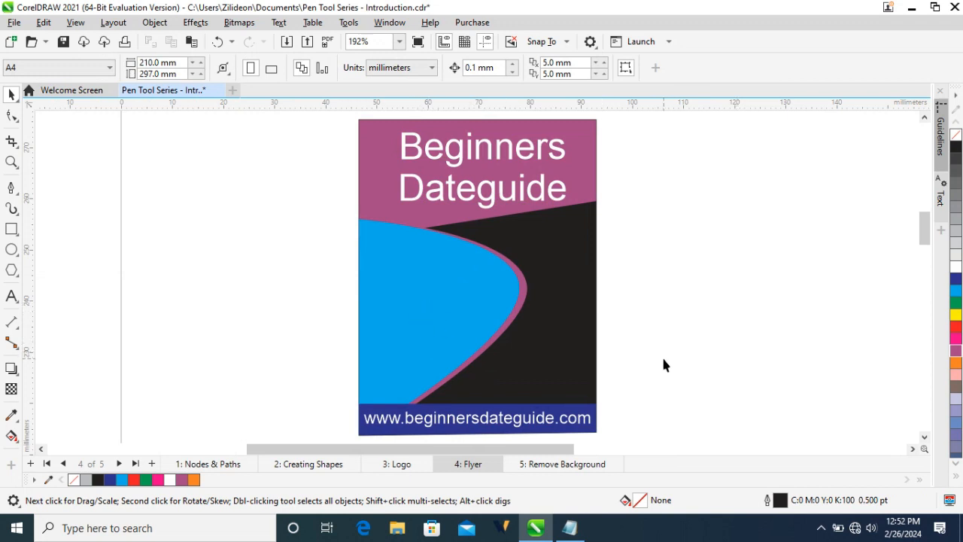
key(ctrl+s)
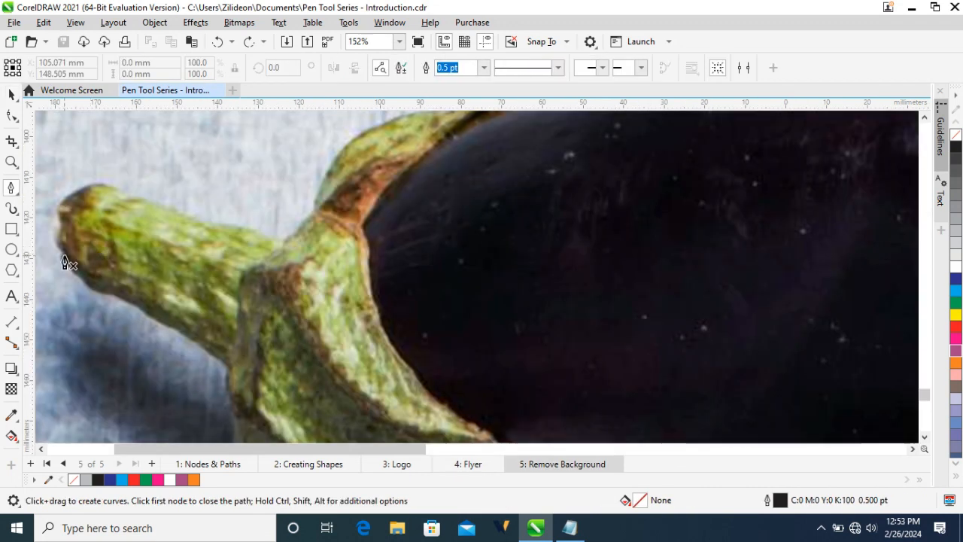
Start a Pen tool outline of the aubergine around the stem's end and along its upper edge to the calyx
click(64, 256)
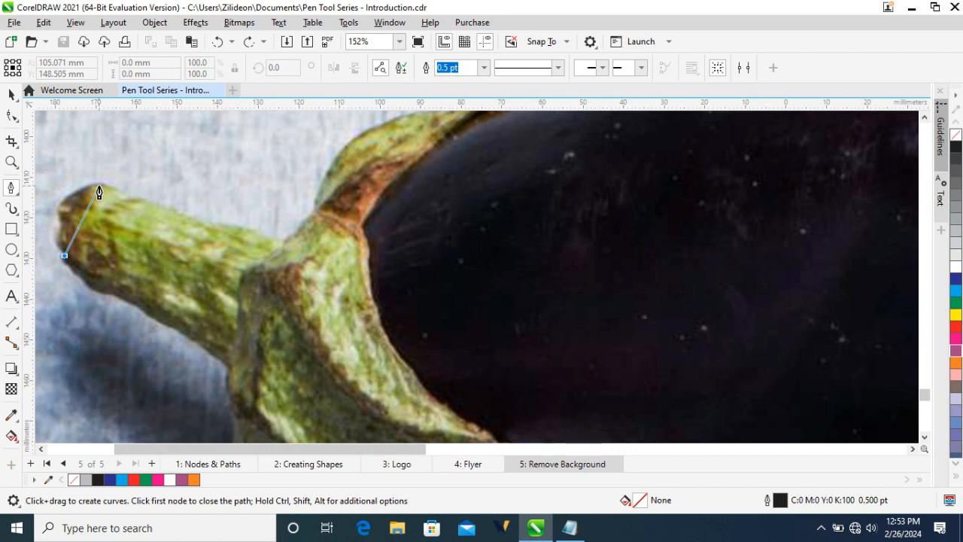
drag(98, 186, 136, 199)
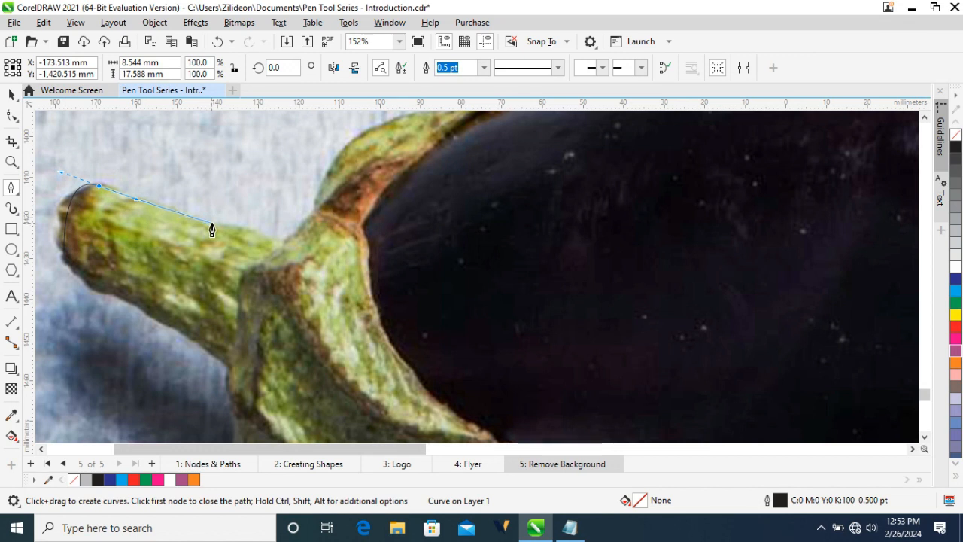
drag(213, 226, 314, 218)
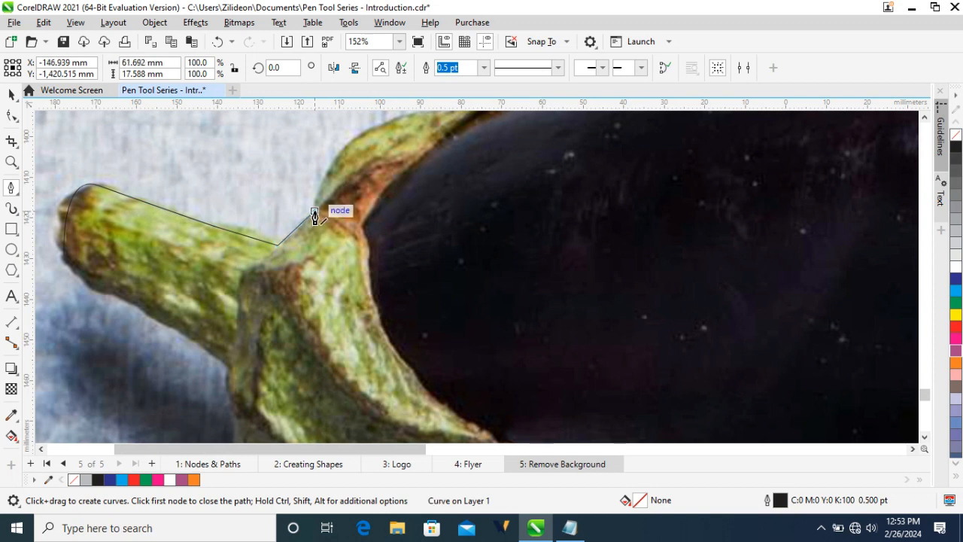
Continue the outline over the upper calyx leaf towards its thin dark tip
scroll(314, 218, up, 3)
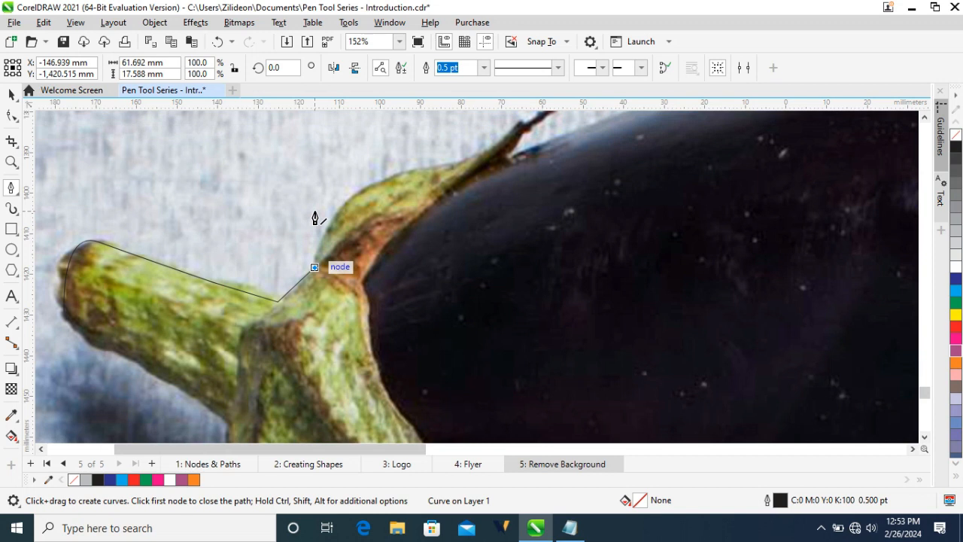
scroll(315, 218, up, 1)
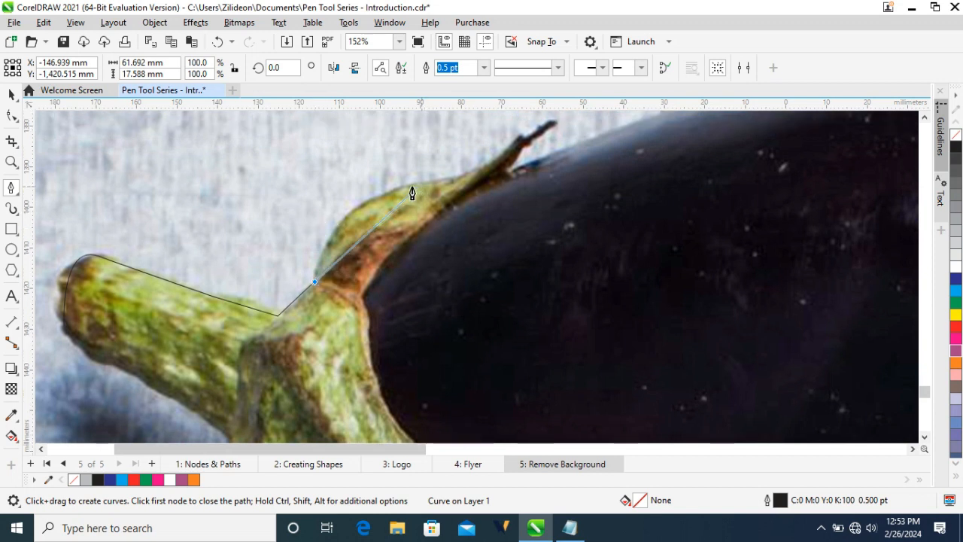
drag(399, 192, 558, 128)
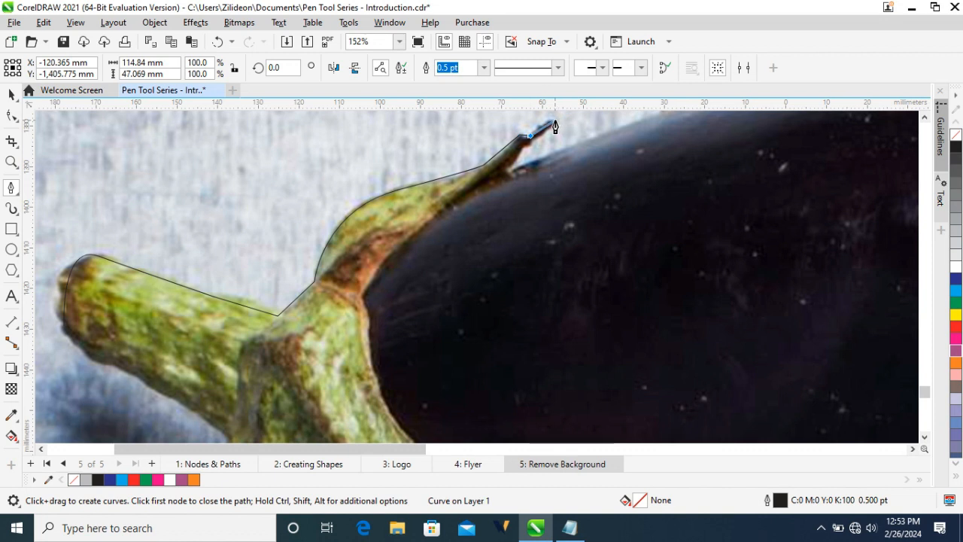
Undo the last outline segment near the leaf tip and retrace the small notch there with finer curved nodes
key(ctrl+z)
scroll(532, 140, up, 5)
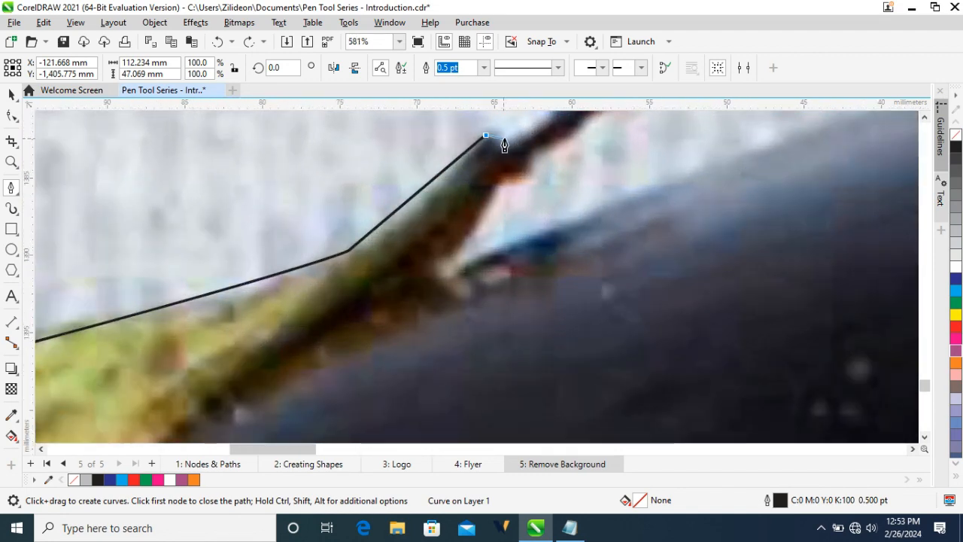
click(504, 137)
drag(506, 154, 519, 146)
click(518, 137)
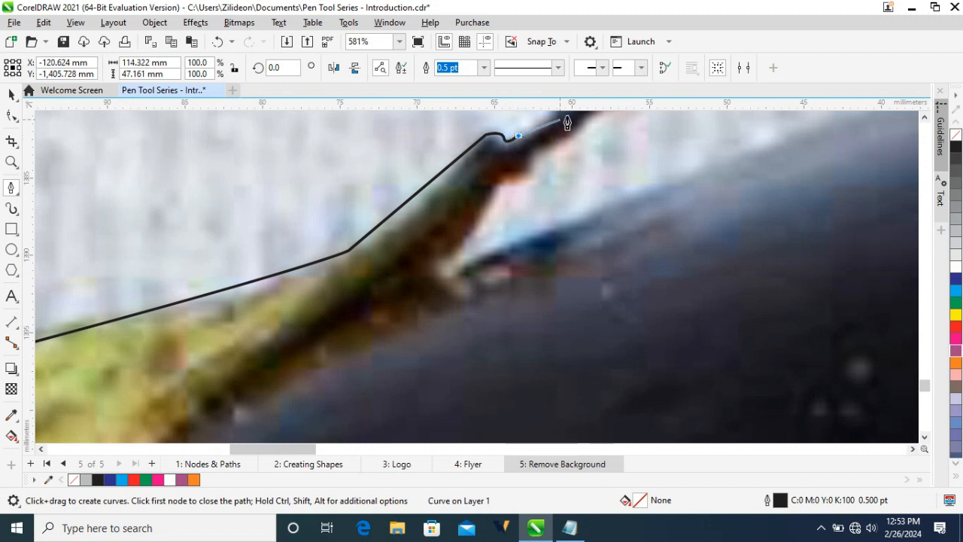
Continue the outline around the leaf's thin tip, down to the fruit and along the first stretch of its upper edge
scroll(569, 121, up, 3)
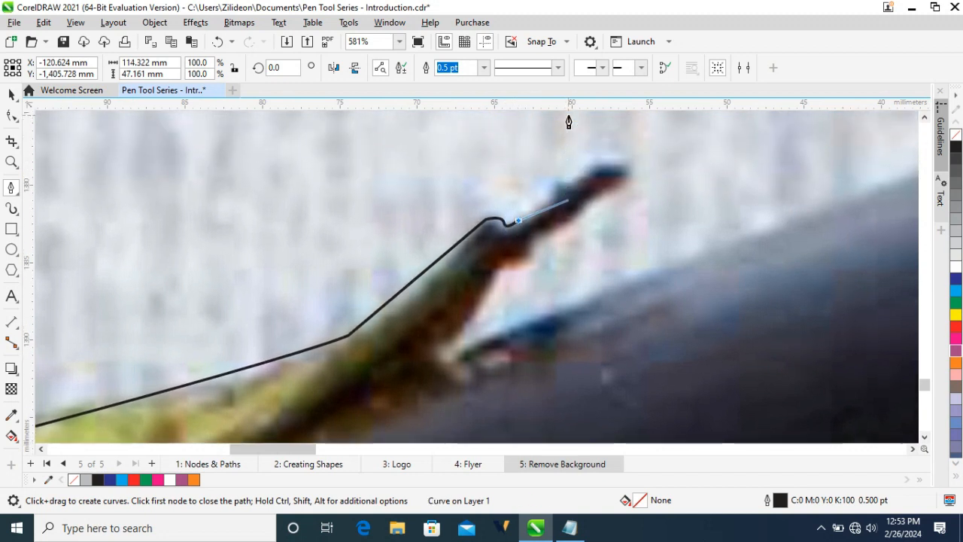
click(602, 162)
drag(620, 177, 592, 214)
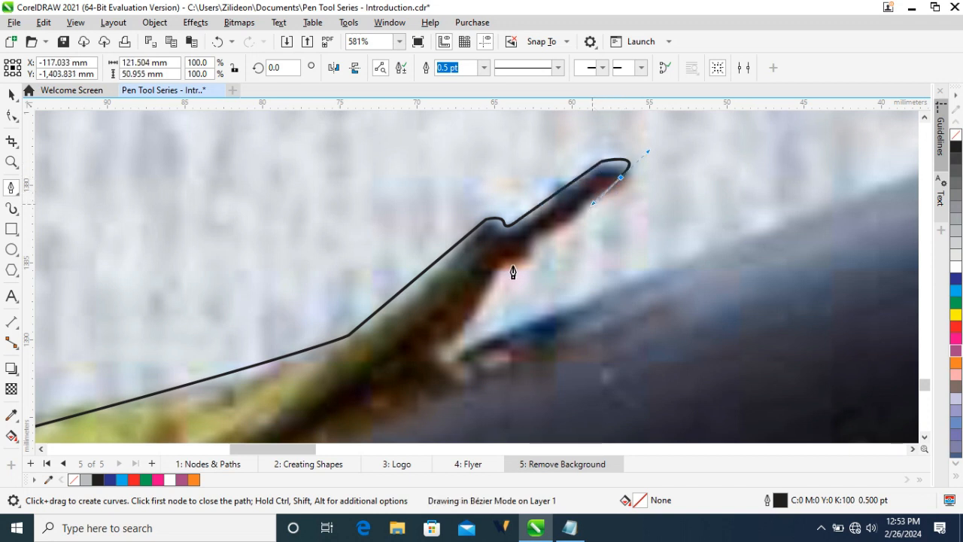
click(499, 270)
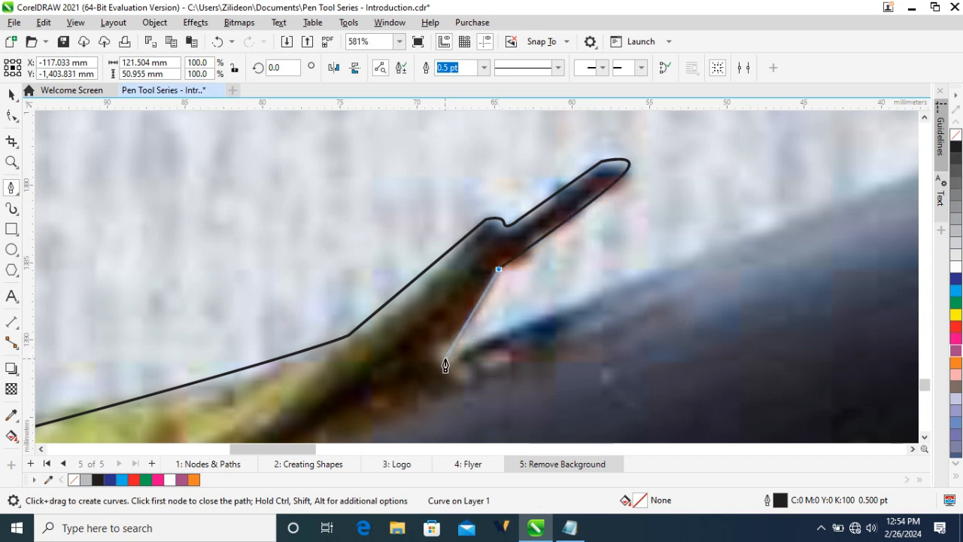
click(445, 359)
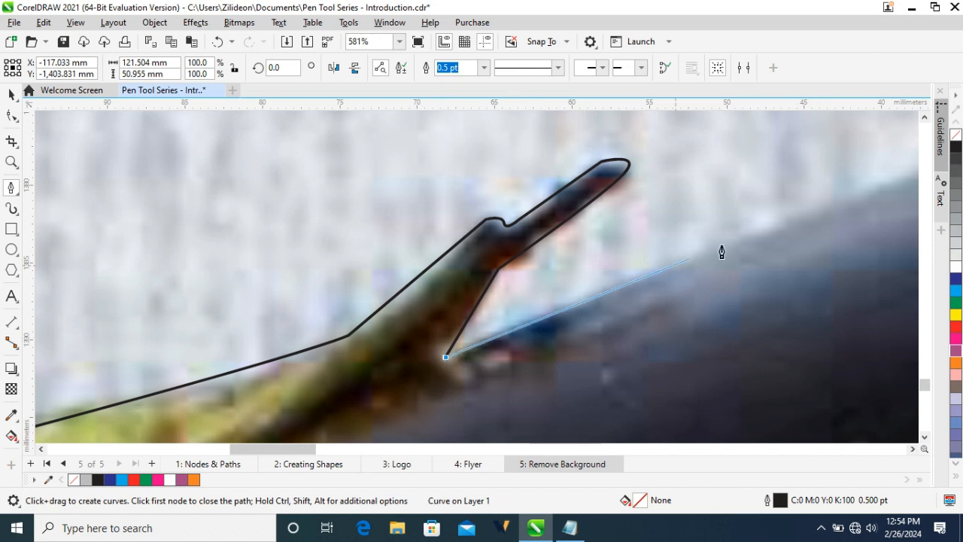
click(744, 238)
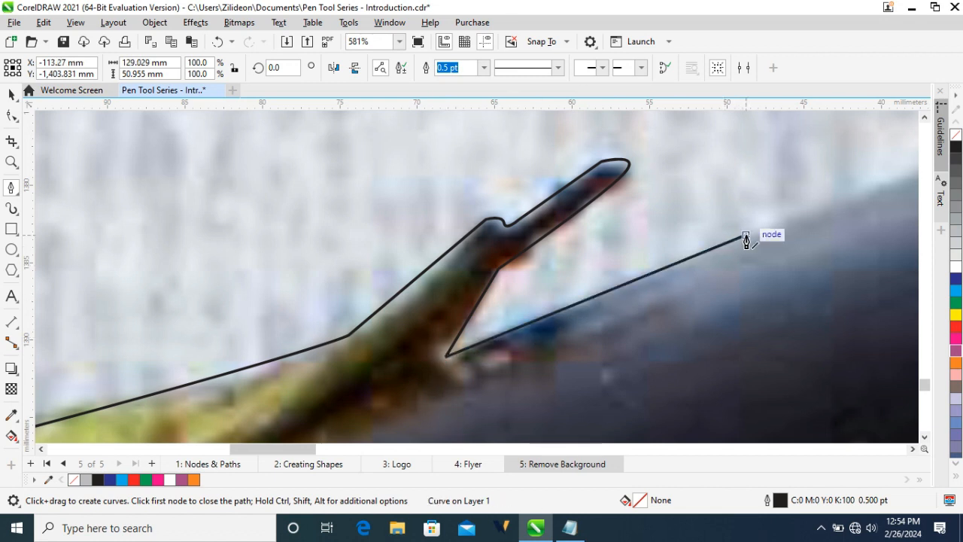
Retract the last node's curve handle and continue the outline along the fruit's upper edge with a long, slightly curved segment
double_click(745, 238)
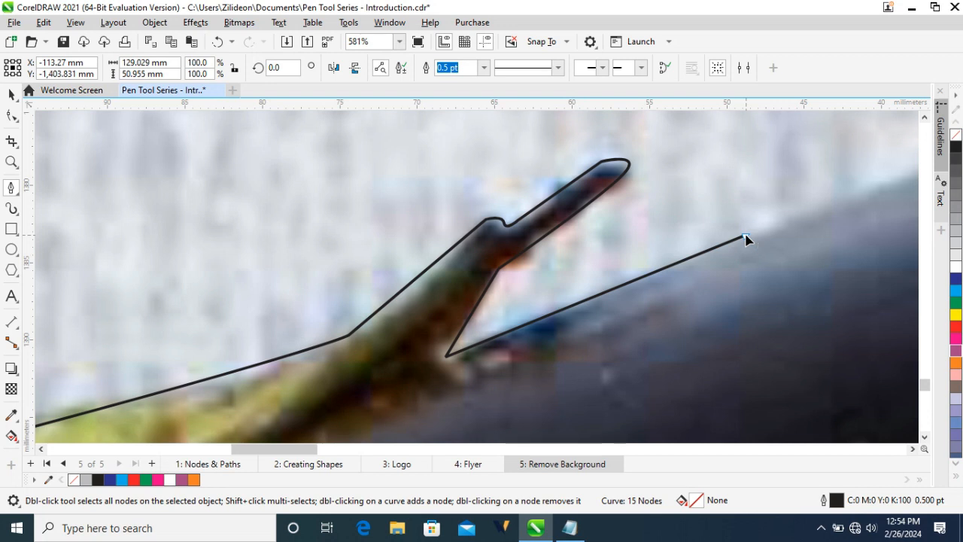
scroll(748, 240, right, 5)
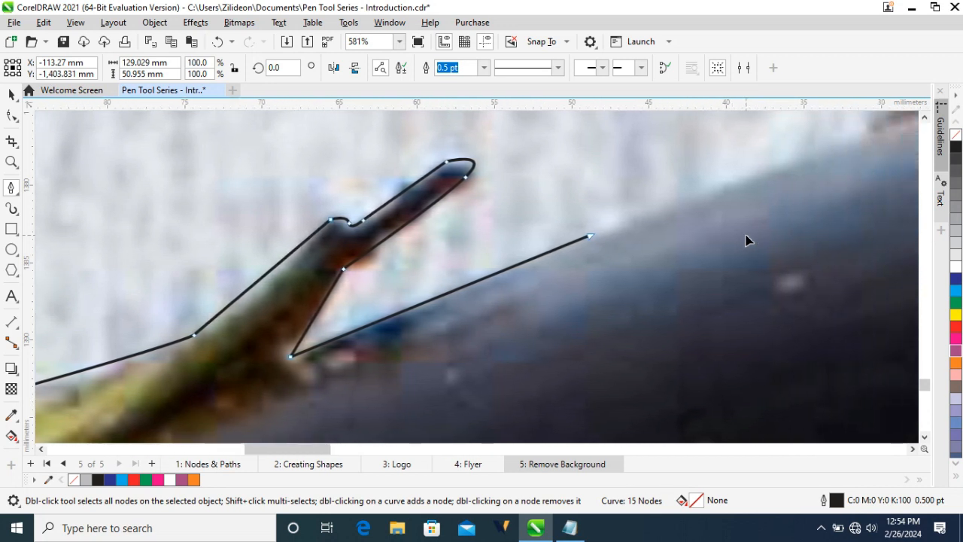
scroll(747, 240, right, 6)
scroll(747, 240, up, 4)
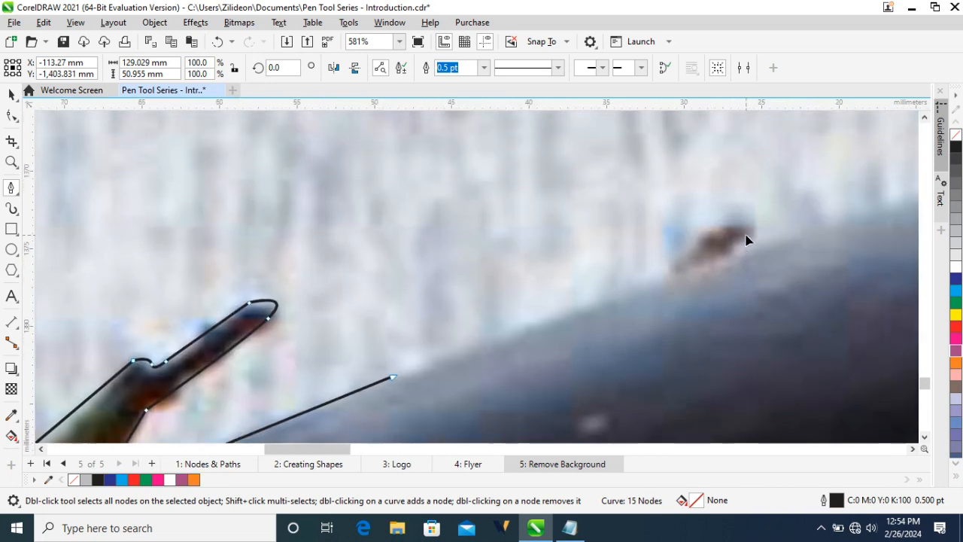
scroll(747, 240, down, 3)
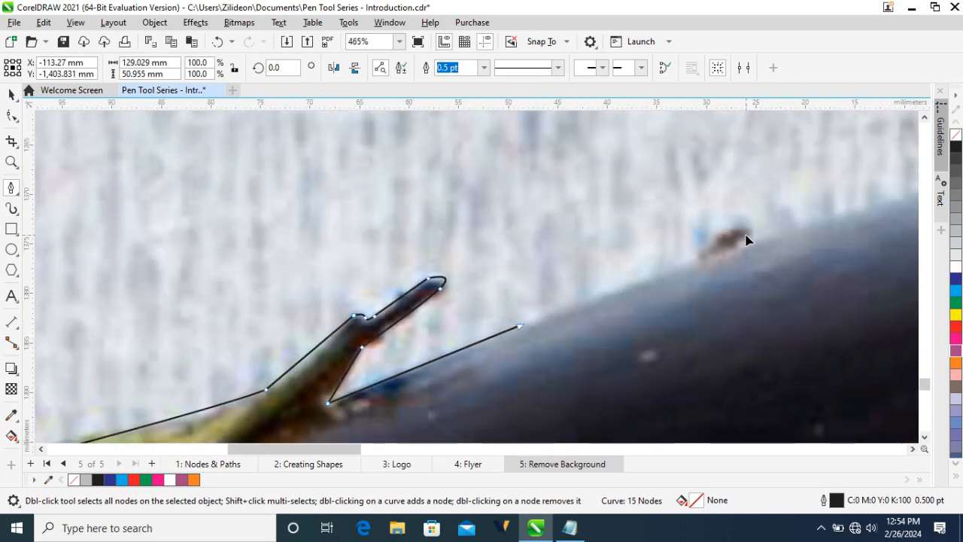
scroll(748, 241, down, 1)
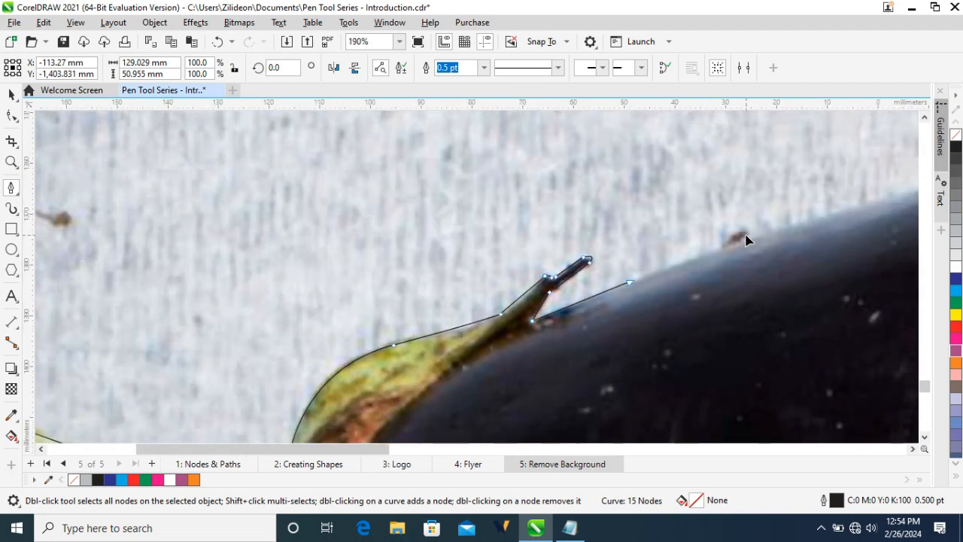
scroll(747, 240, right, 7)
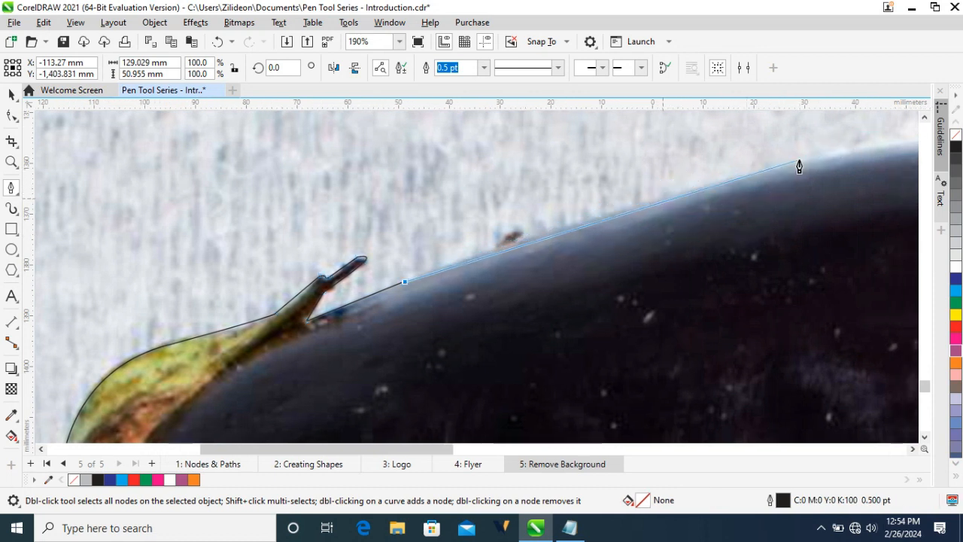
drag(802, 169, 842, 163)
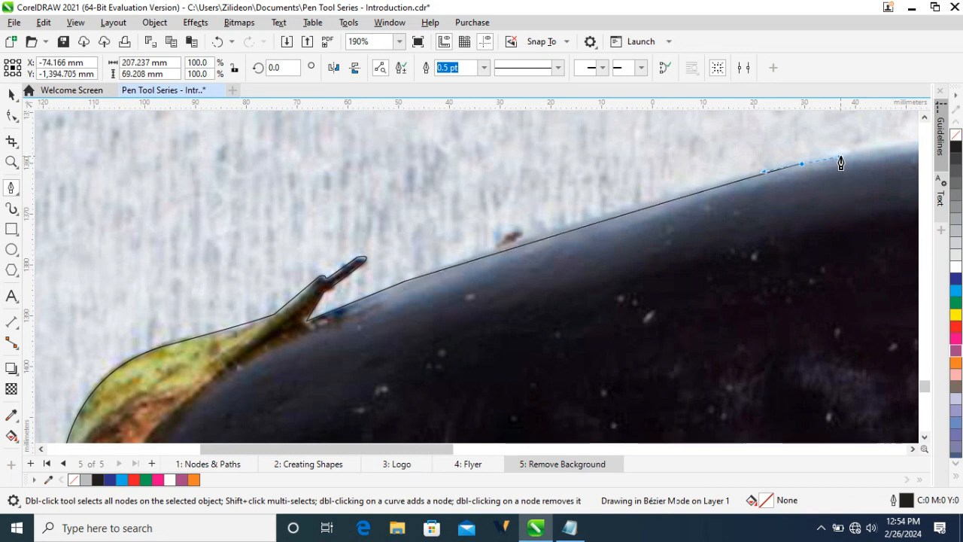
Continue the outline over the highest part of the fruit's upper edge to the start of its rounded end
scroll(841, 164, right, 1)
scroll(841, 163, right, 2)
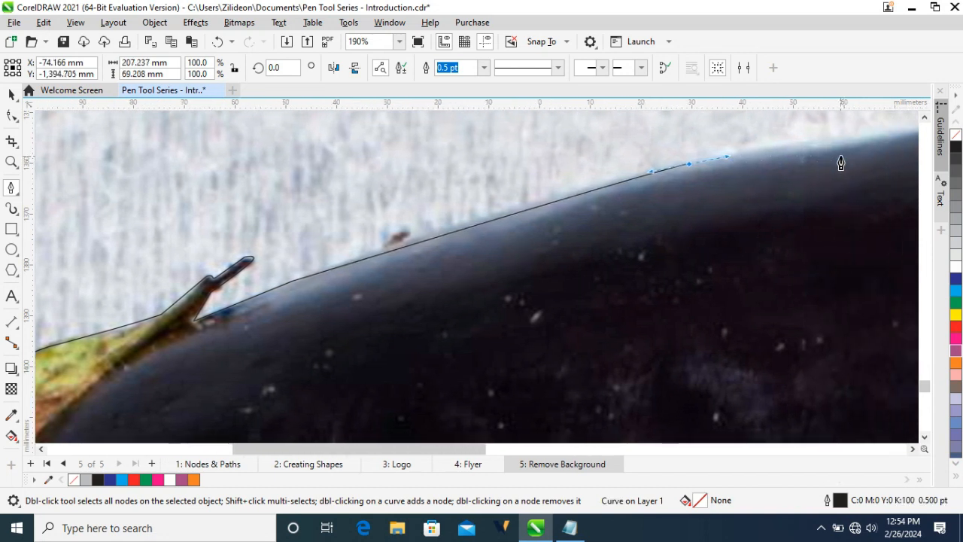
scroll(841, 163, down, 3)
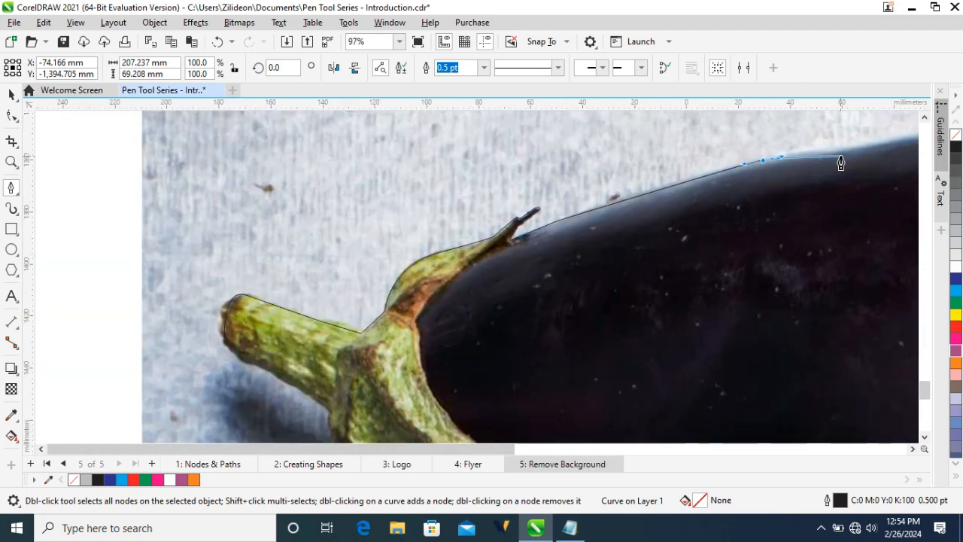
scroll(841, 162, right, 5)
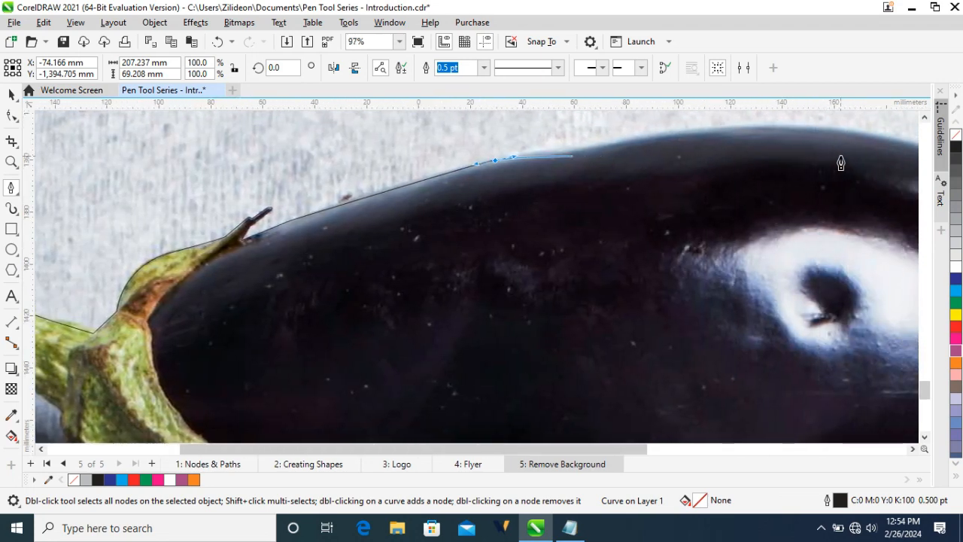
click(666, 134)
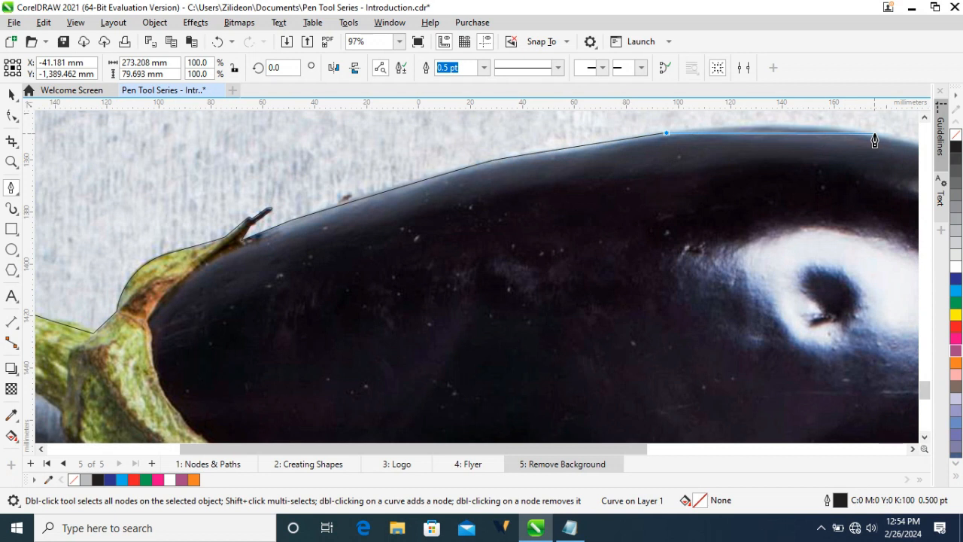
mouse_move(874, 136)
mouse_down()
mouse_move(906, 151)
mouse_move(845, 151)
mouse_move(847, 181)
mouse_move(819, 141)
mouse_move(823, 161)
mouse_up()
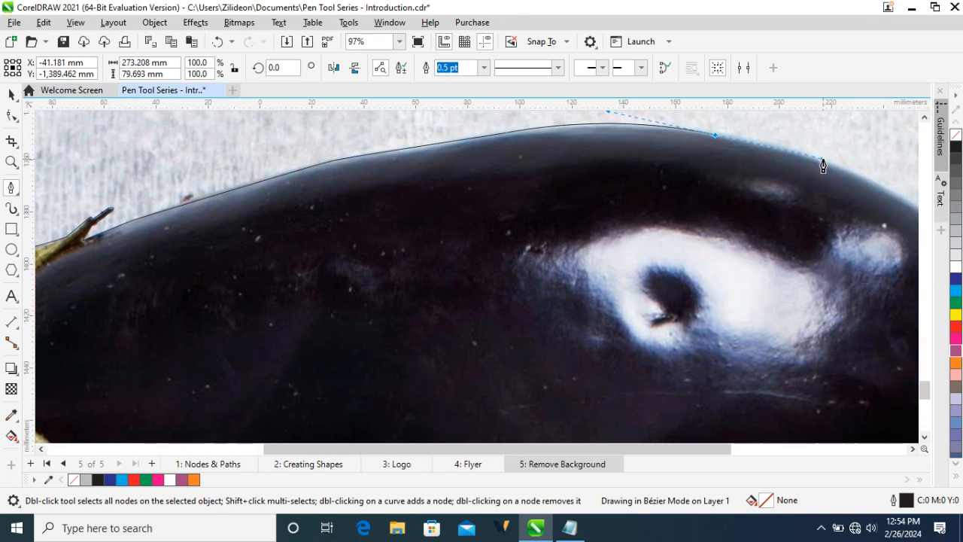
click(871, 187)
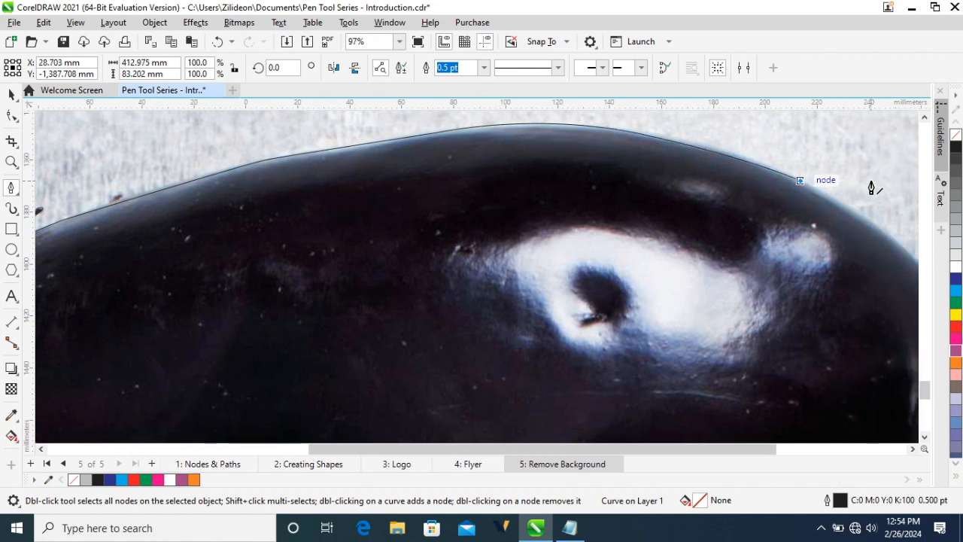
Trace the outline with short curved segments around the fruit's rounded end, past the brown scar, to the underside
scroll(871, 187, right, 3)
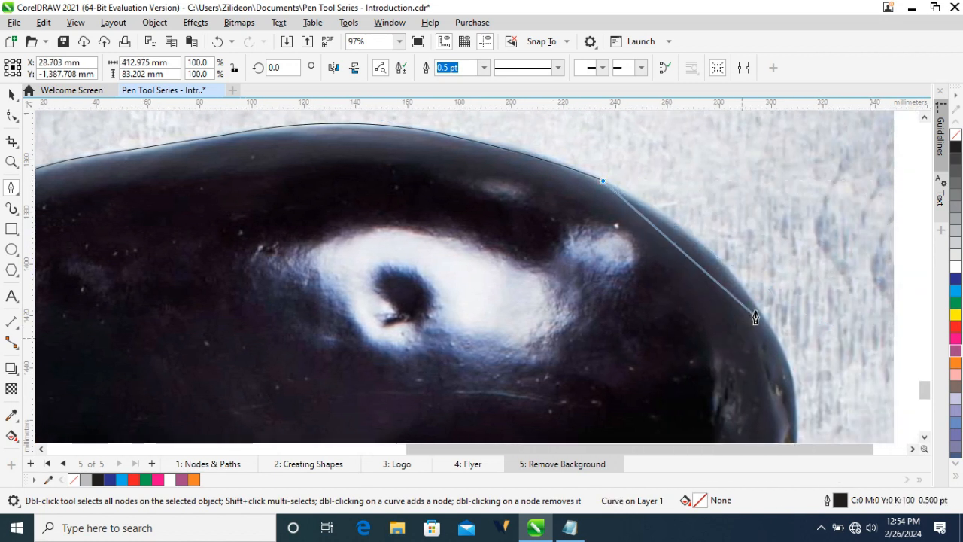
mouse_move(752, 300)
mouse_down()
mouse_move(795, 364)
mouse_move(790, 373)
mouse_up()
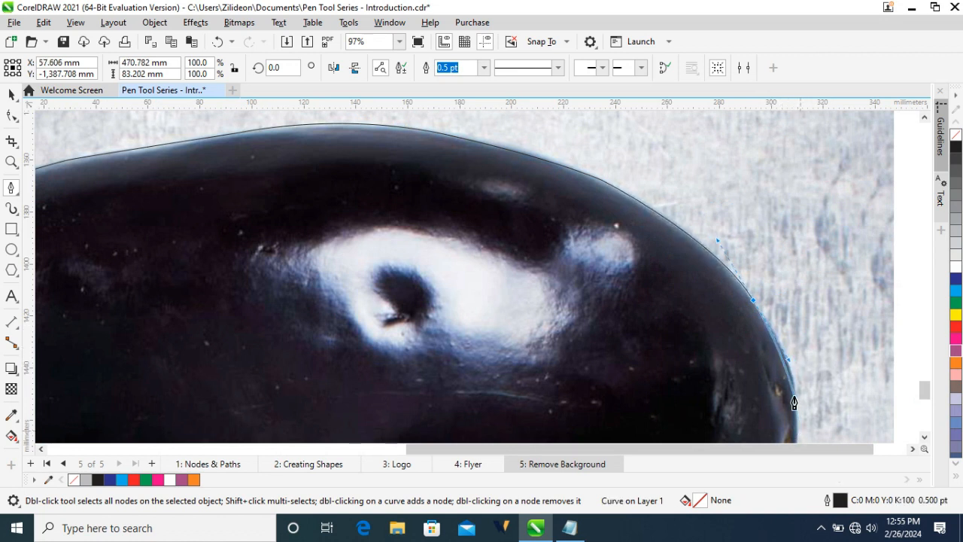
click(791, 377)
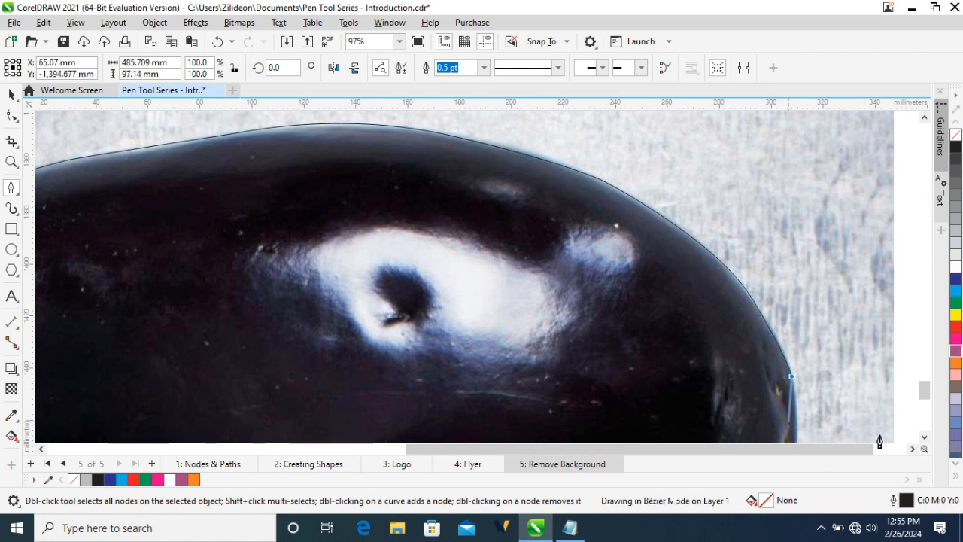
drag(924, 389, 925, 399)
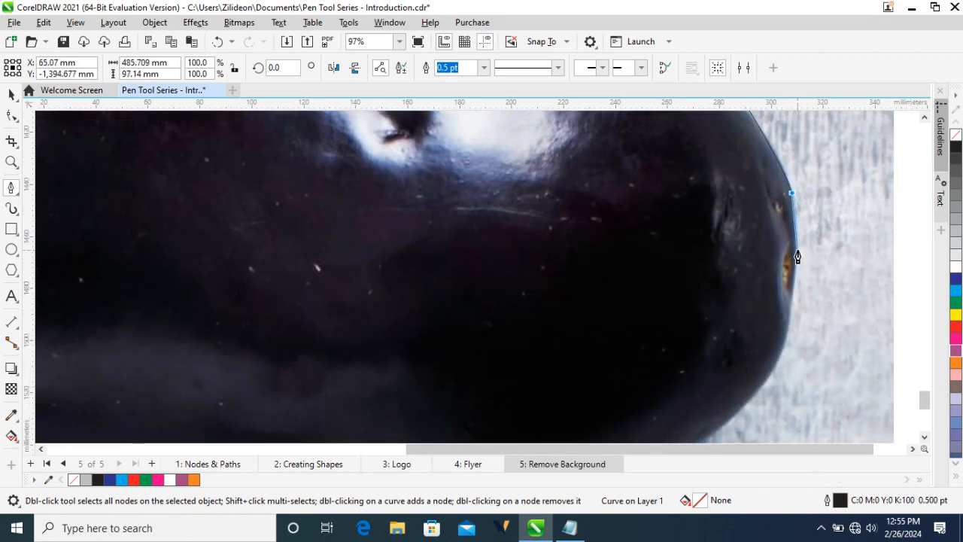
drag(796, 250, 800, 304)
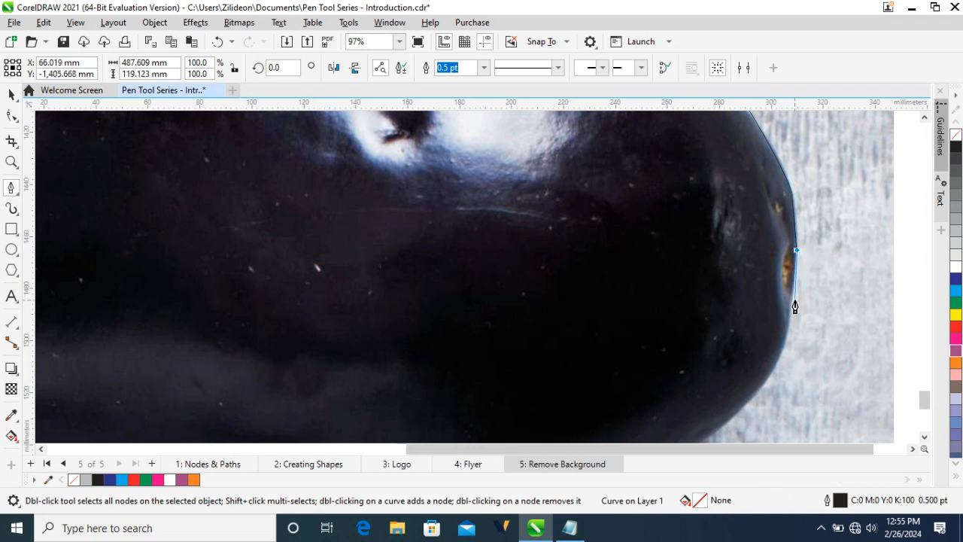
click(791, 299)
drag(786, 337, 772, 387)
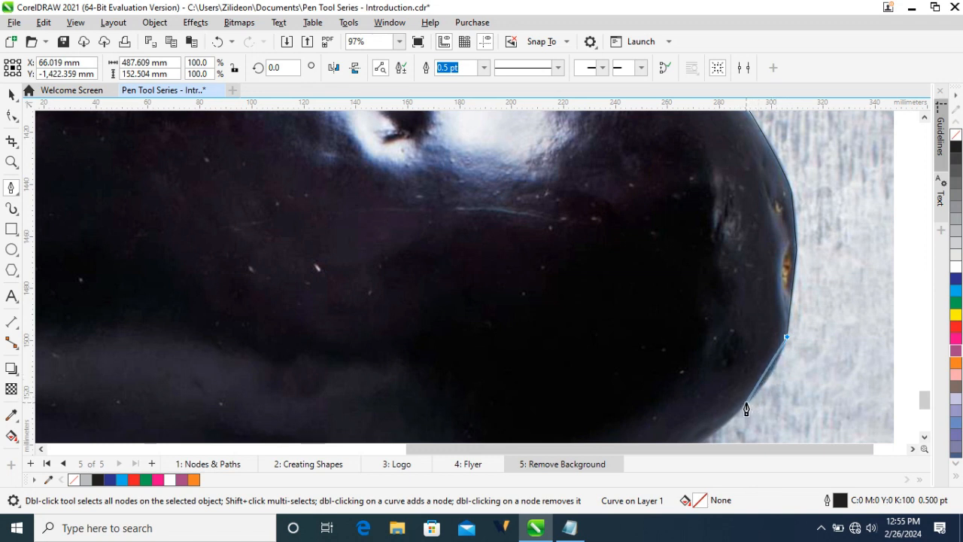
drag(746, 404, 721, 428)
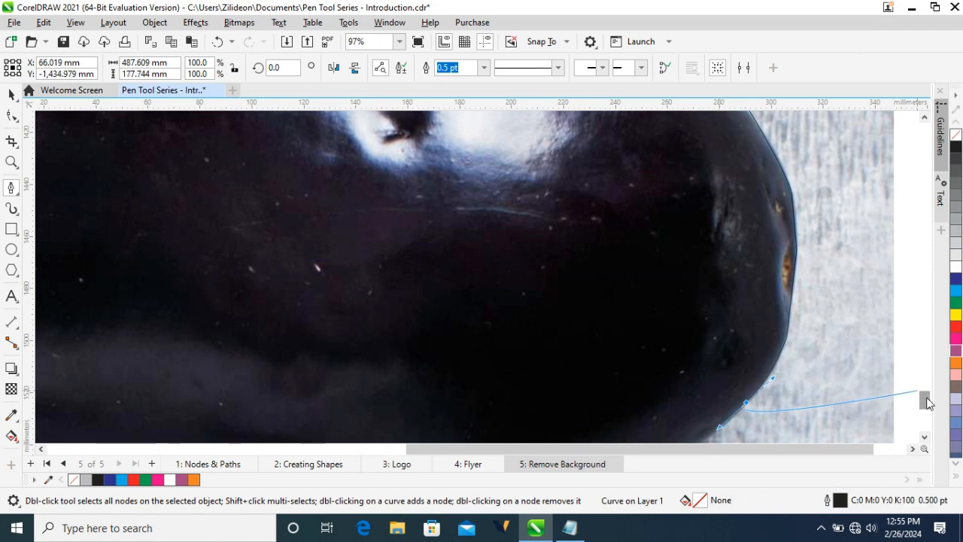
Continue the outline along the fruit's shadowed lower edge towards the tip of the lower calyx leaf
scroll(925, 404, down, 3)
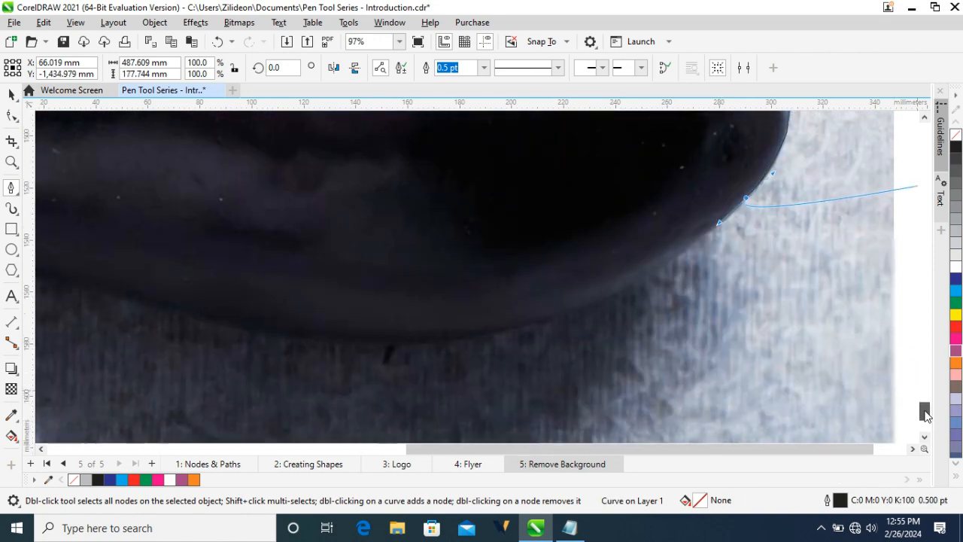
click(638, 280)
drag(442, 340, 349, 340)
click(242, 330)
scroll(245, 334, down, 1)
scroll(245, 333, left, 5)
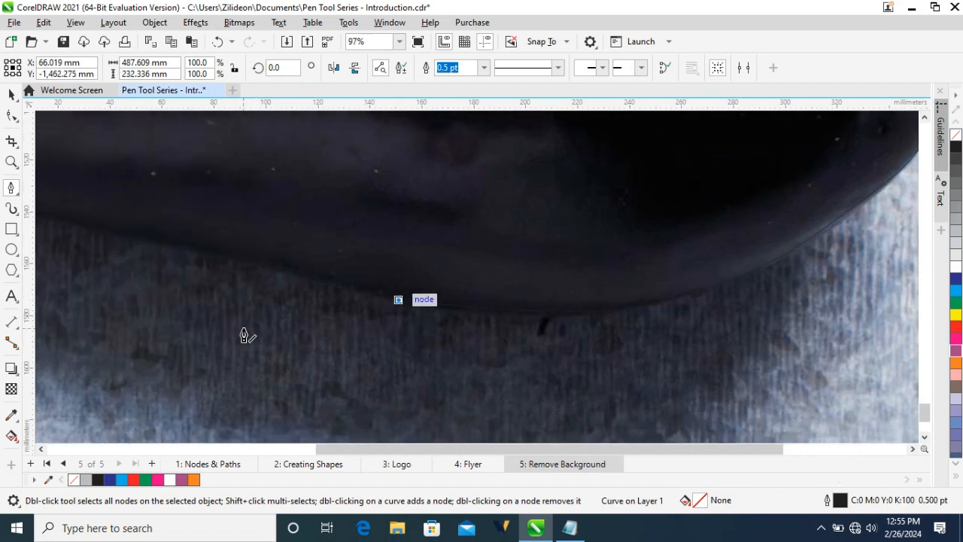
click(414, 251)
click(192, 208)
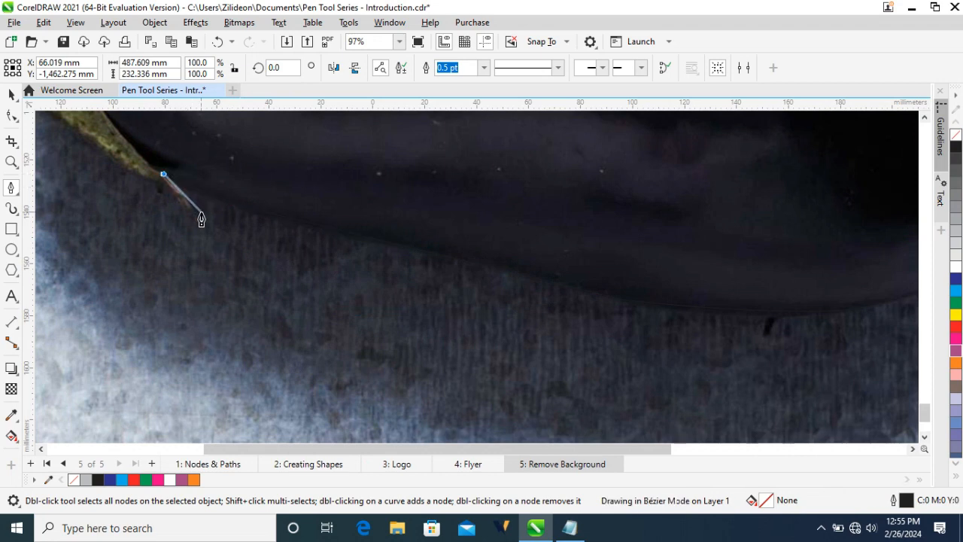
Trace the outline around the lower calyx leaf and up the calyx's outer edge towards the stem
click(140, 178)
click(73, 129)
scroll(74, 131, left, 2)
scroll(74, 131, up, 3)
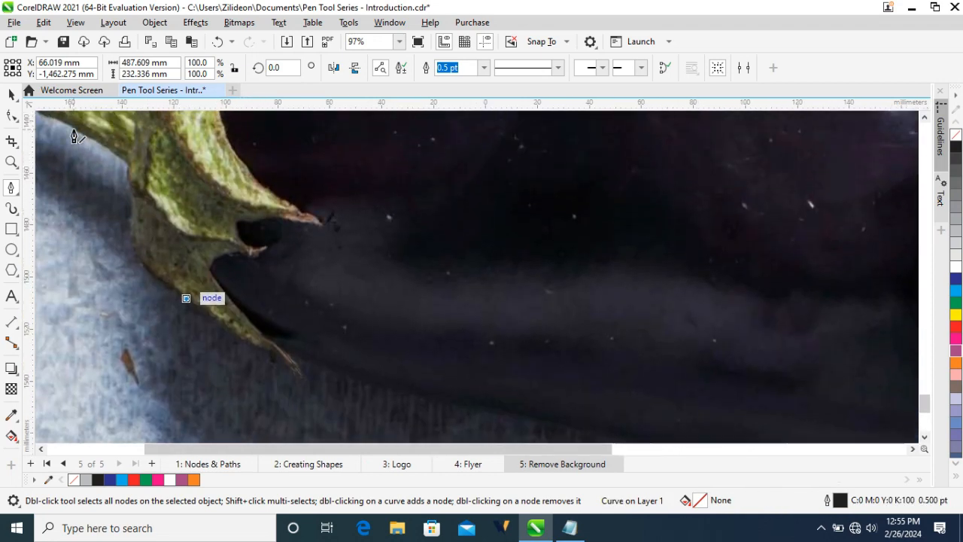
scroll(73, 131, left, 1)
drag(193, 222, 183, 168)
Continue the outline along the stem's underside and close the path at its starting node on the stem's end
click(115, 120)
scroll(115, 120, left, 4)
scroll(115, 120, up, 3)
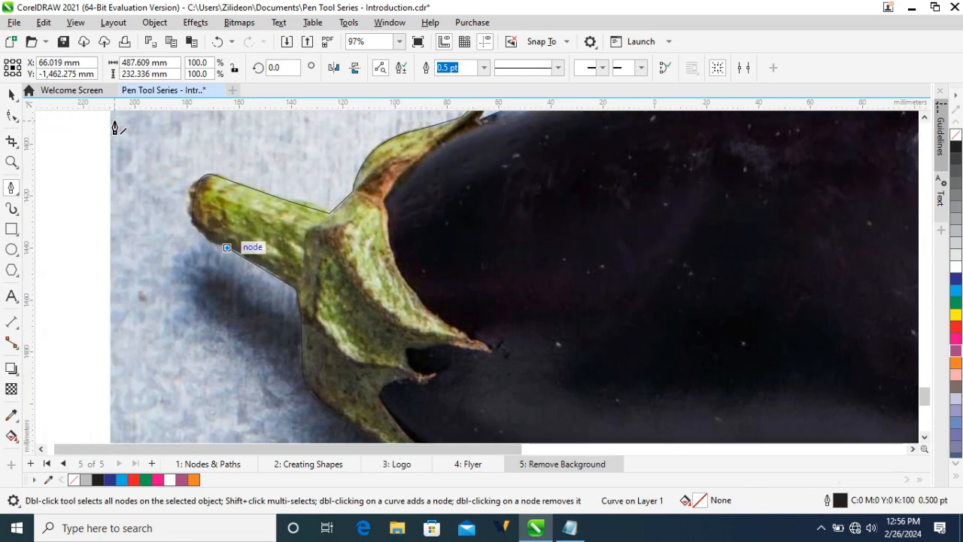
scroll(215, 237, up, 5)
click(129, 193)
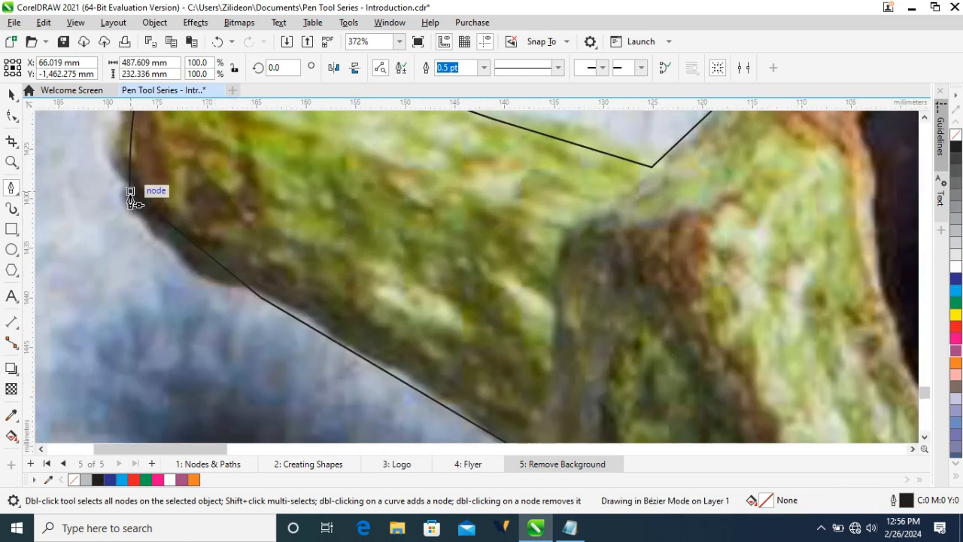
Select the closed outline together with the aubergine photo and intersect them to create the cut-out
key(F4)
key(space)
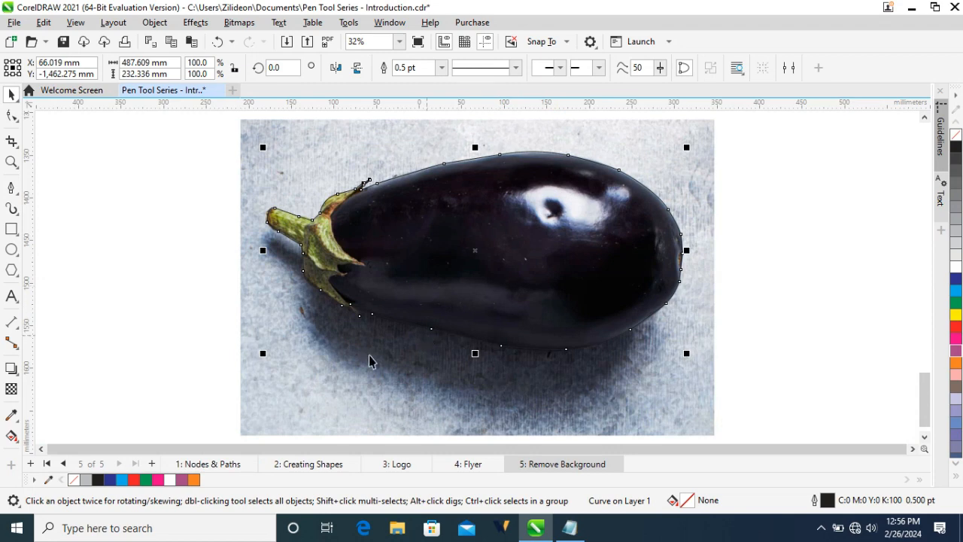
shift+click(307, 412)
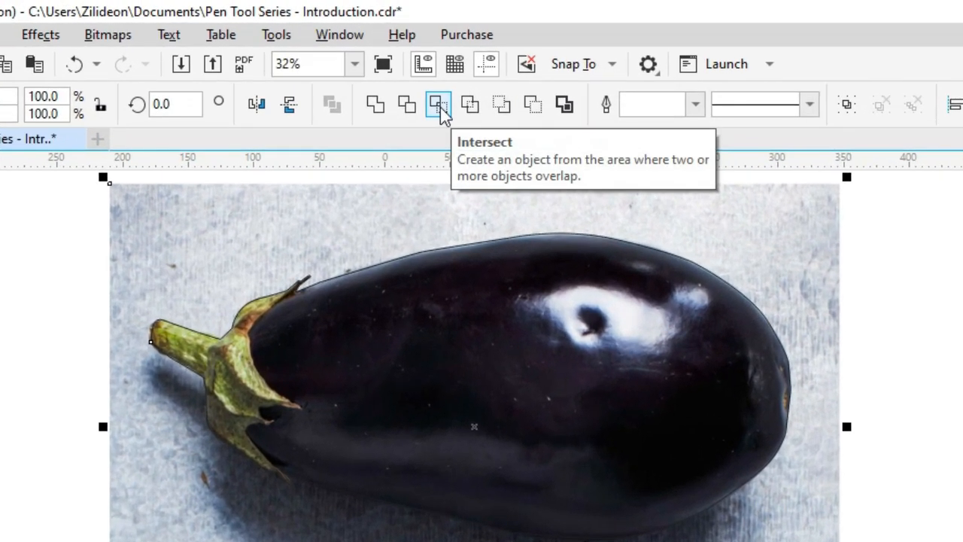
click(454, 67)
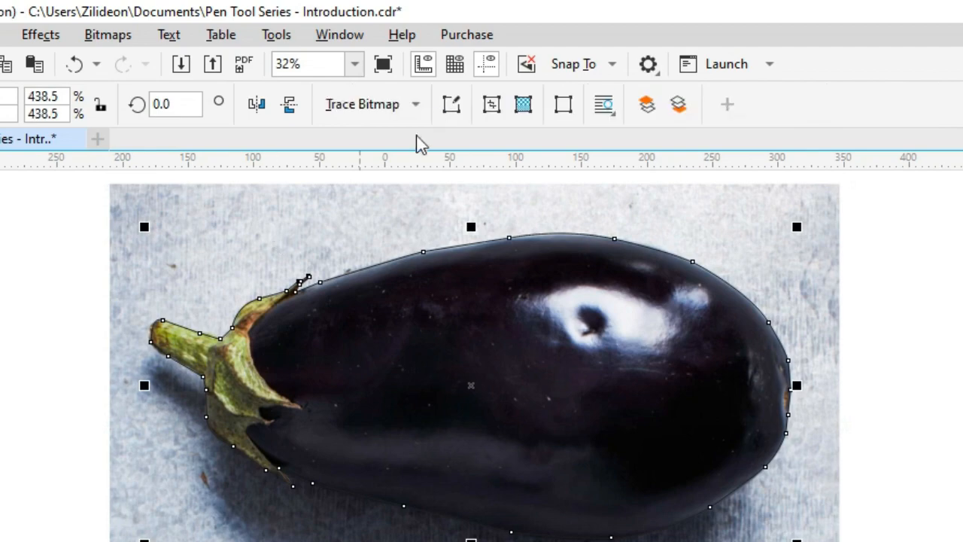